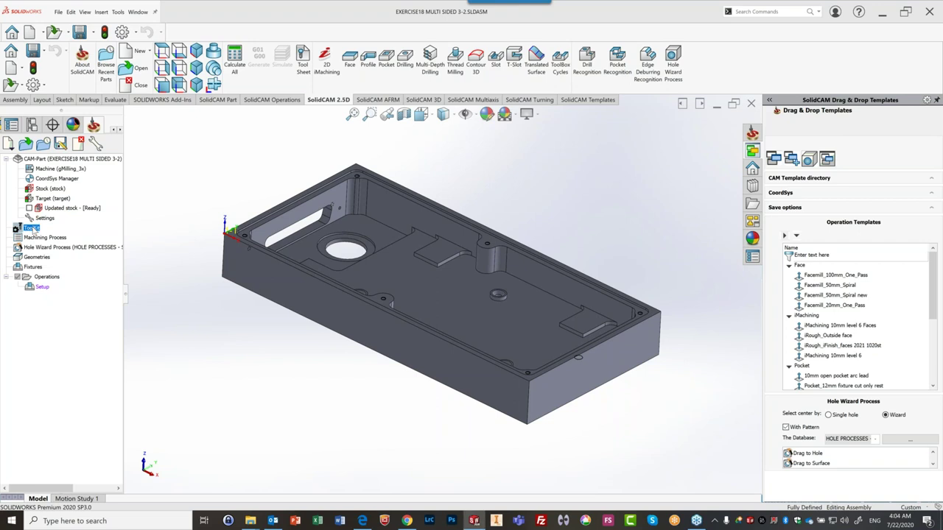
Step: Open the gMilling_3x ToolKit library and move its window down and to the left
{"action": "double_click", "coordinate": [33, 230]}
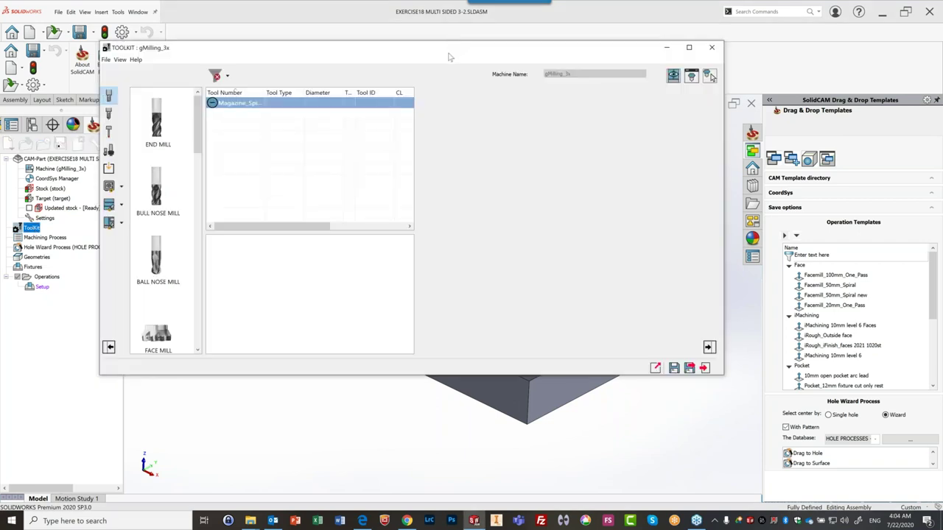
{"action": "left_click_drag", "start_coordinate": [443, 67], "coordinate": [400, 116]}
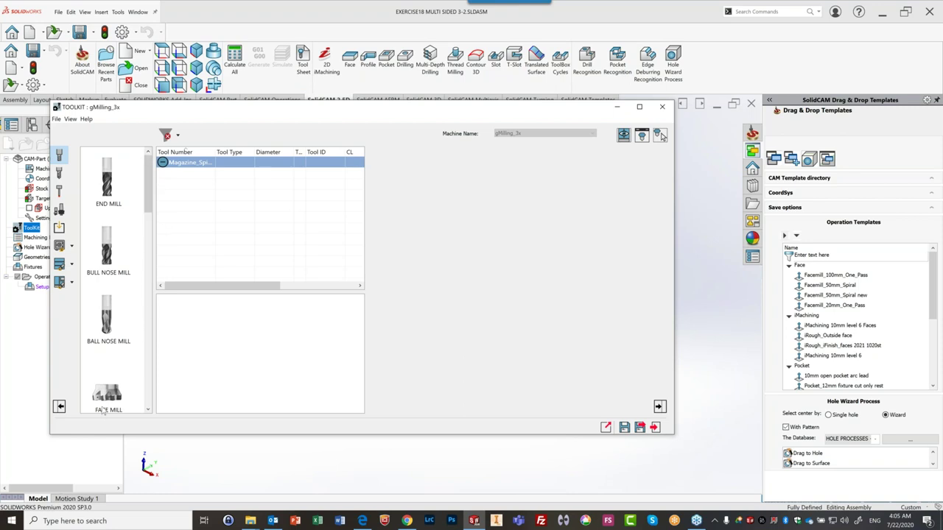
{"action": "left_click", "coordinate": [59, 177]}
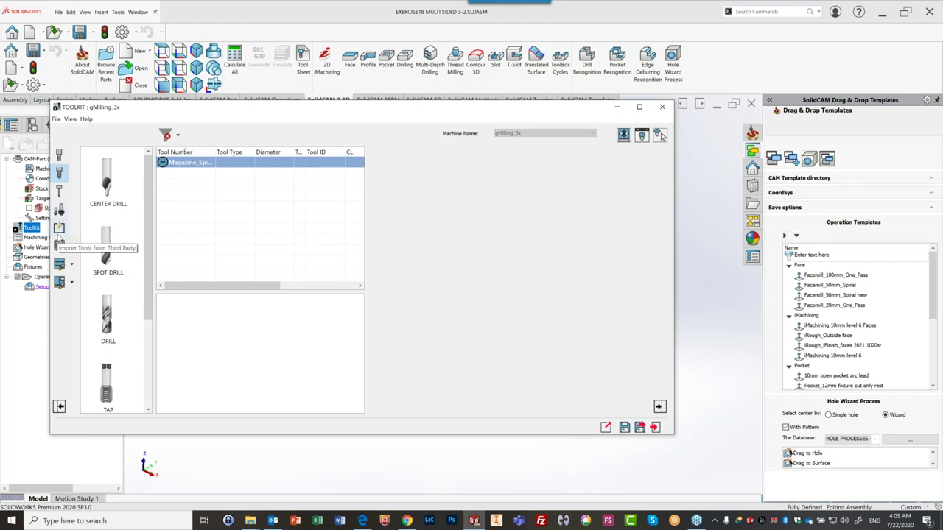
{"action": "left_click", "coordinate": [59, 231]}
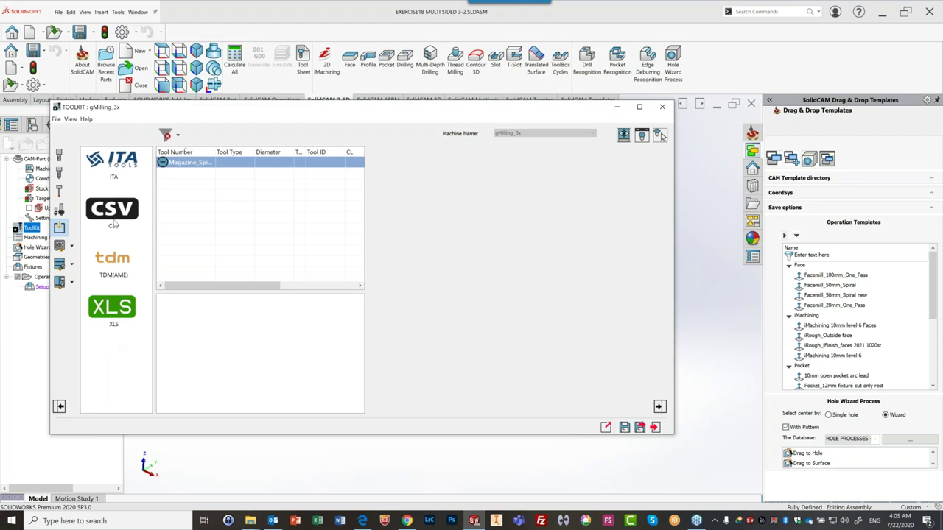
{"action": "left_click", "coordinate": [62, 162]}
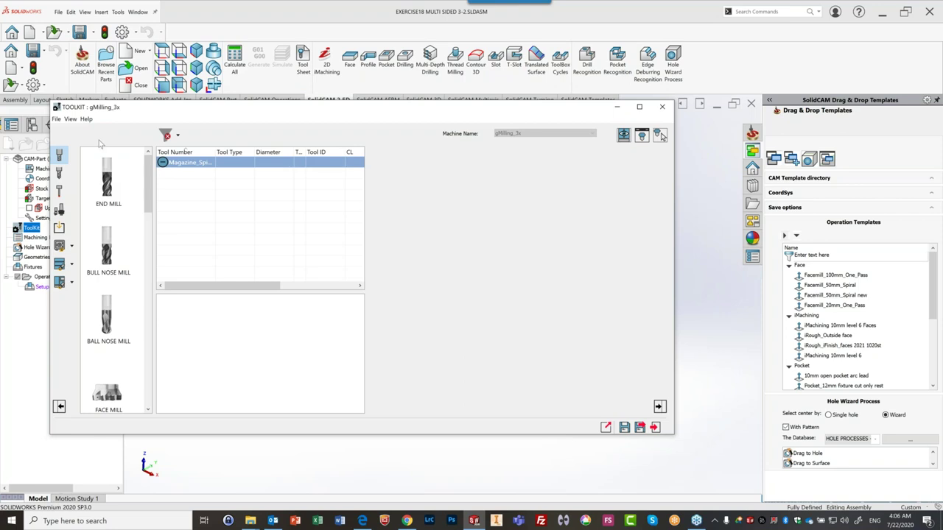
Step: Add an end mill to the table, delete it, then re-add tool 1 as a 6 mm end mill
{"action": "left_click", "coordinate": [107, 189]}
{"action": "left_click_drag", "start_coordinate": [108, 188], "coordinate": [245, 211]}
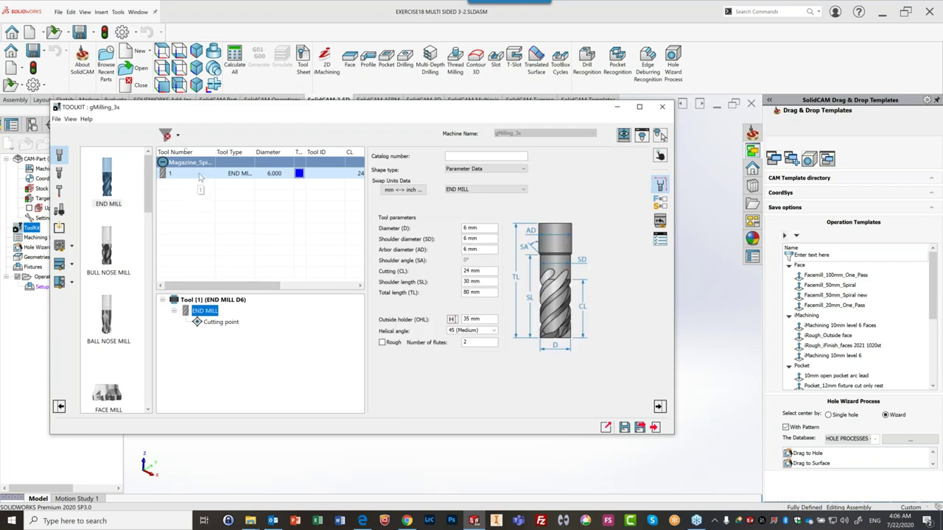
{"action": "right_click", "coordinate": [198, 177]}
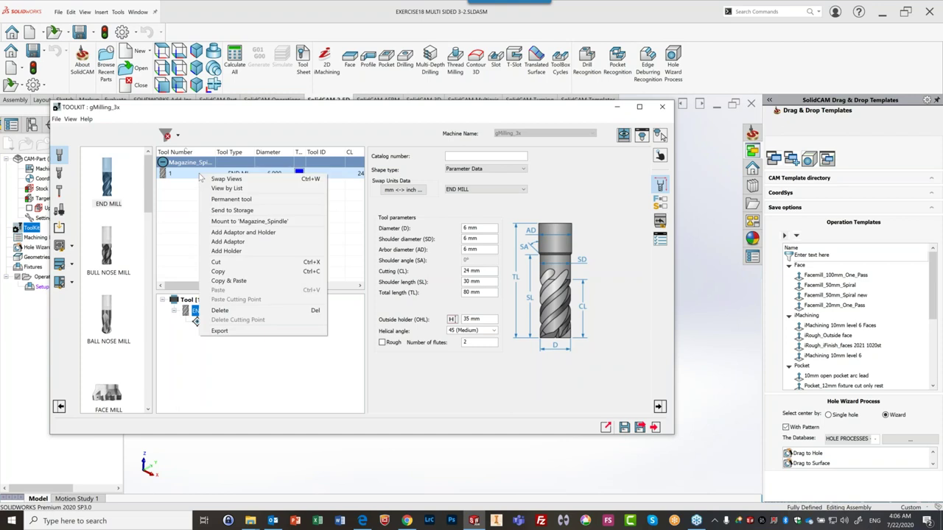
{"action": "left_click", "coordinate": [221, 310]}
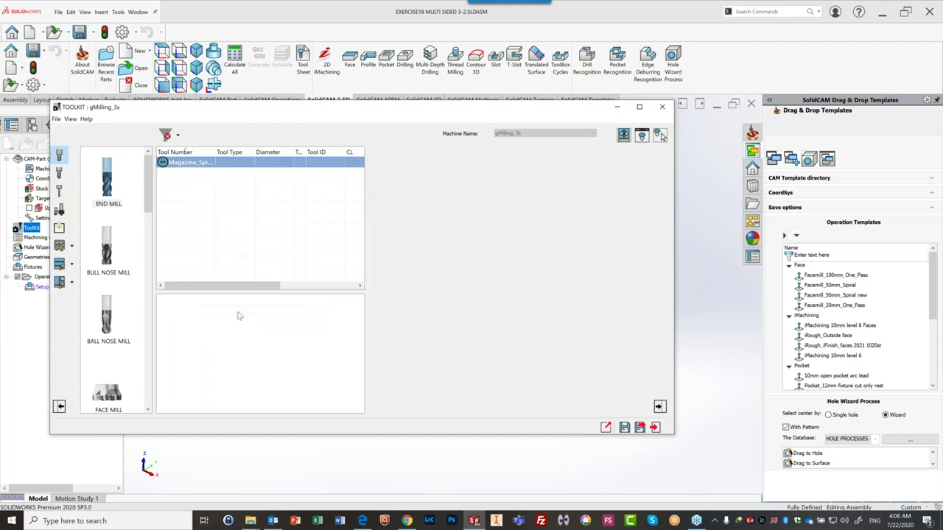
{"action": "double_click", "coordinate": [108, 185]}
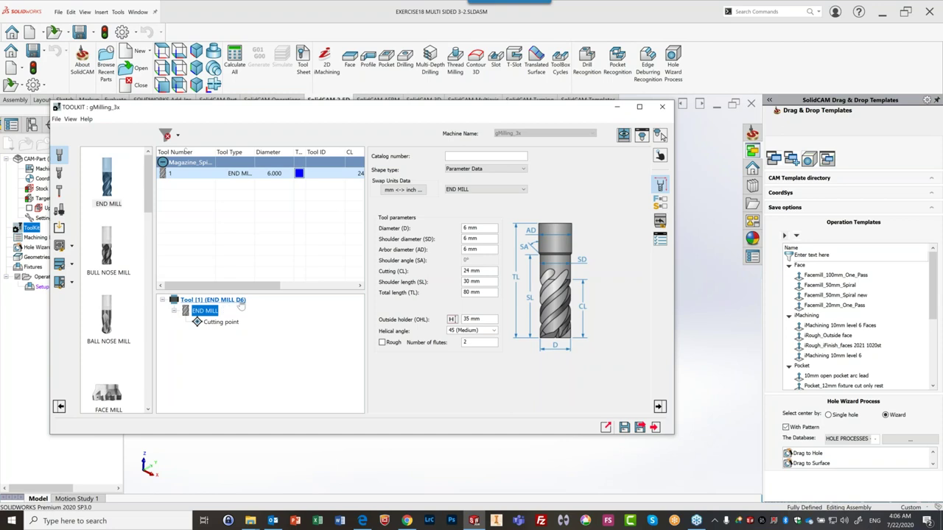
Step: Review tool 1's info and mounting pages, then show its cutting data: 3500 rpm, 1000 mm/min XY feed
{"action": "left_click", "coordinate": [196, 314]}
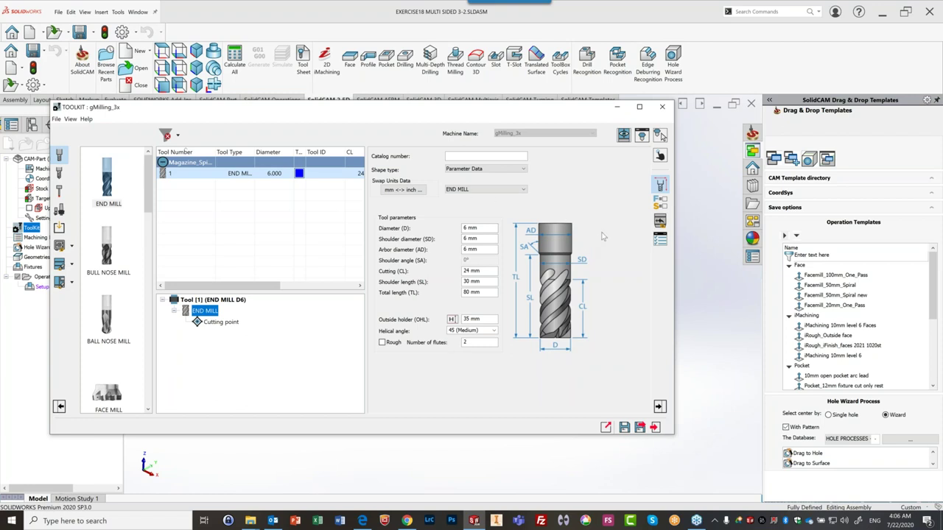
{"action": "left_click", "coordinate": [659, 205]}
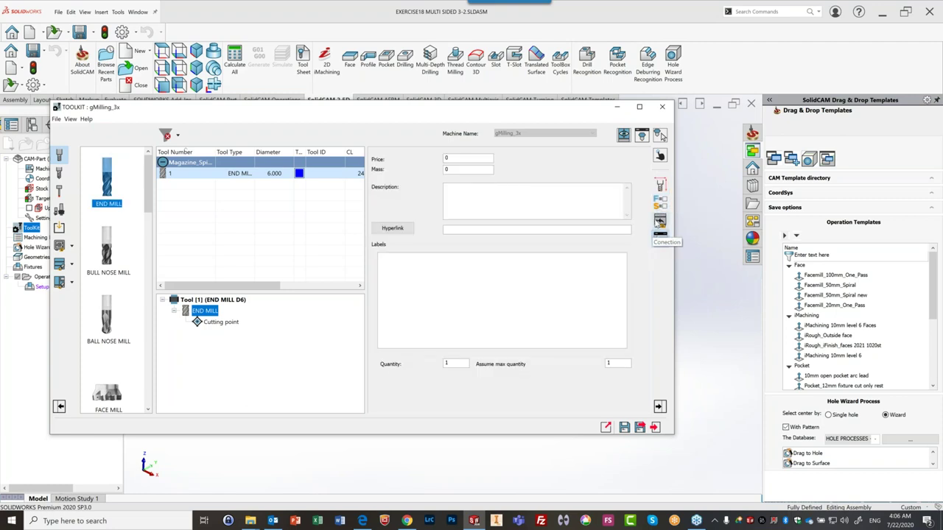
{"action": "left_click", "coordinate": [660, 220]}
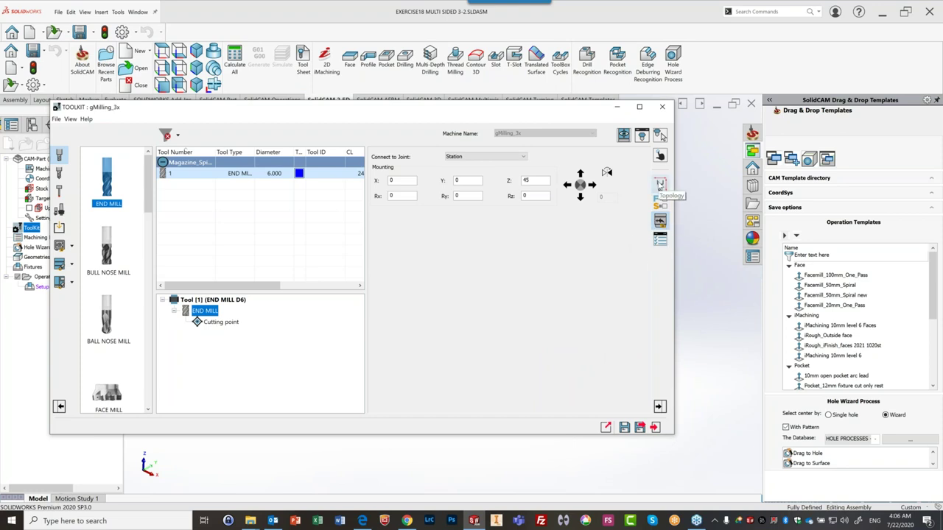
{"action": "left_click", "coordinate": [660, 185]}
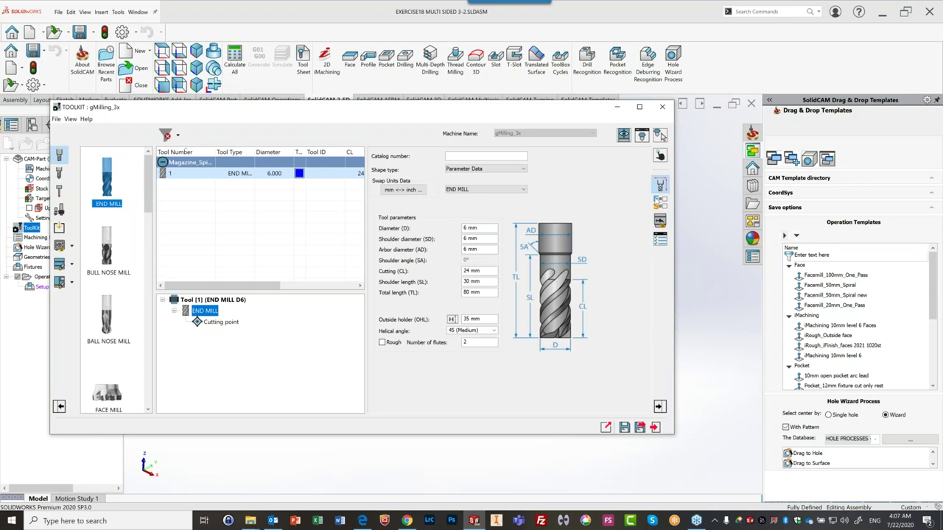
{"action": "left_click", "coordinate": [658, 204]}
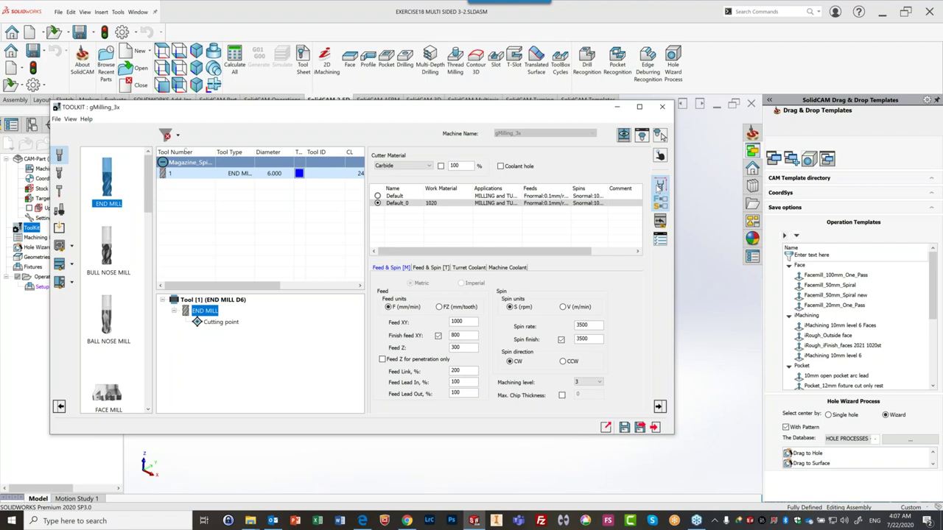
Step: Switch back to the Tool parameters page showing the 6 mm diameter and lengths
{"action": "left_click", "coordinate": [659, 185]}
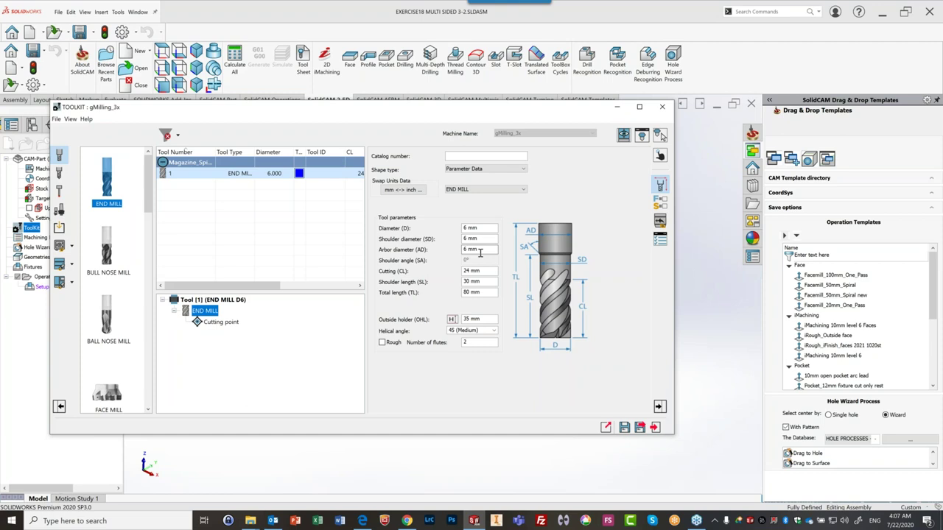
{"action": "left_click", "coordinate": [399, 191]}
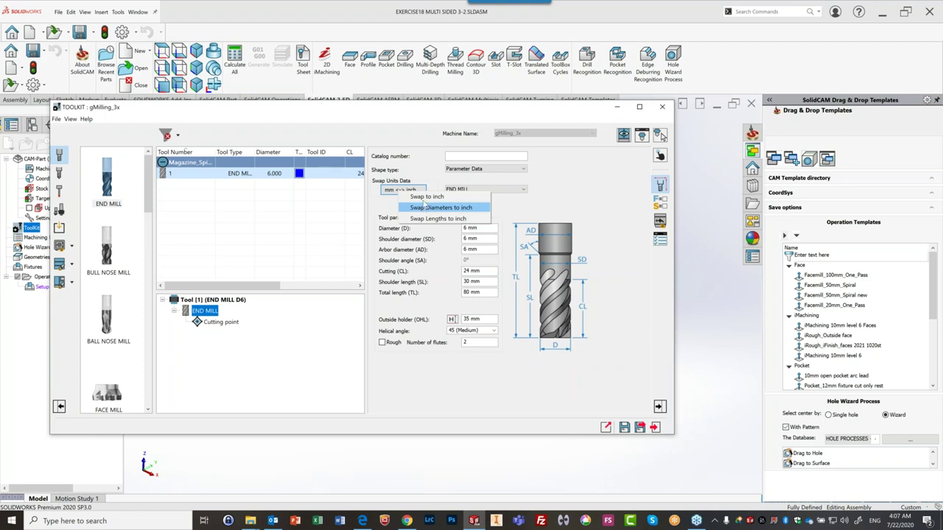
{"action": "left_click", "coordinate": [426, 197]}
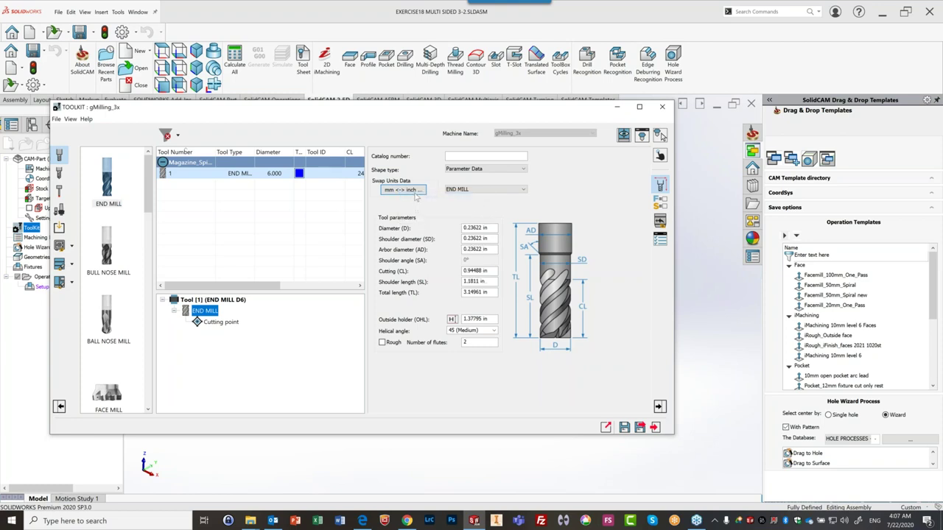
{"action": "left_click", "coordinate": [420, 190]}
{"action": "left_click", "coordinate": [434, 194]}
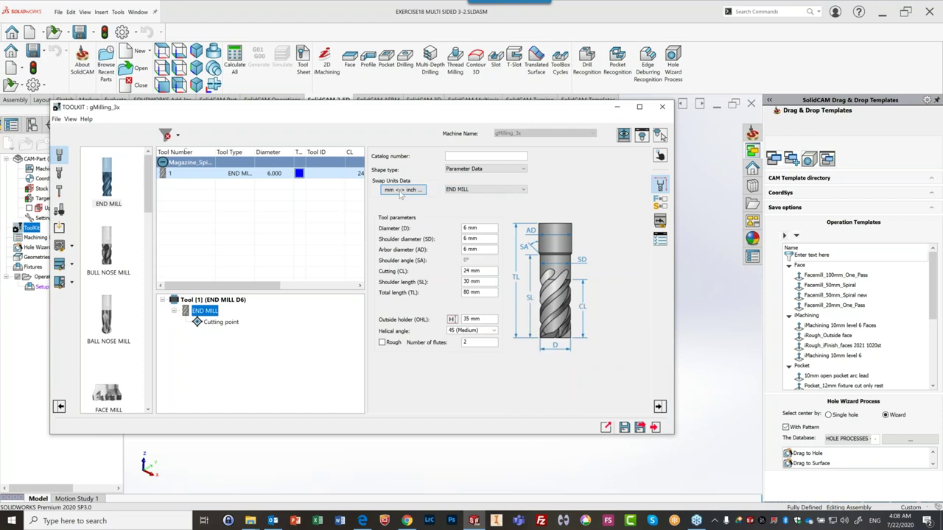
{"action": "left_click", "coordinate": [399, 190]}
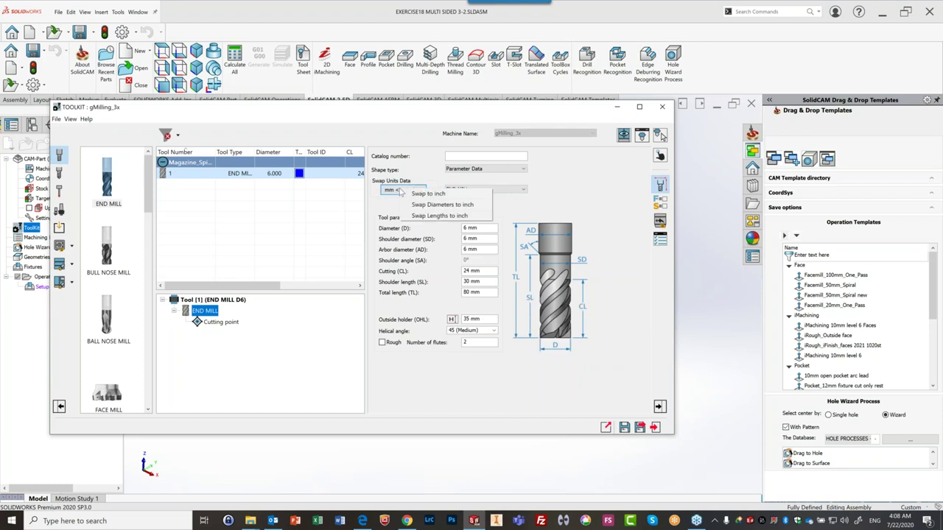
{"action": "left_click", "coordinate": [424, 194]}
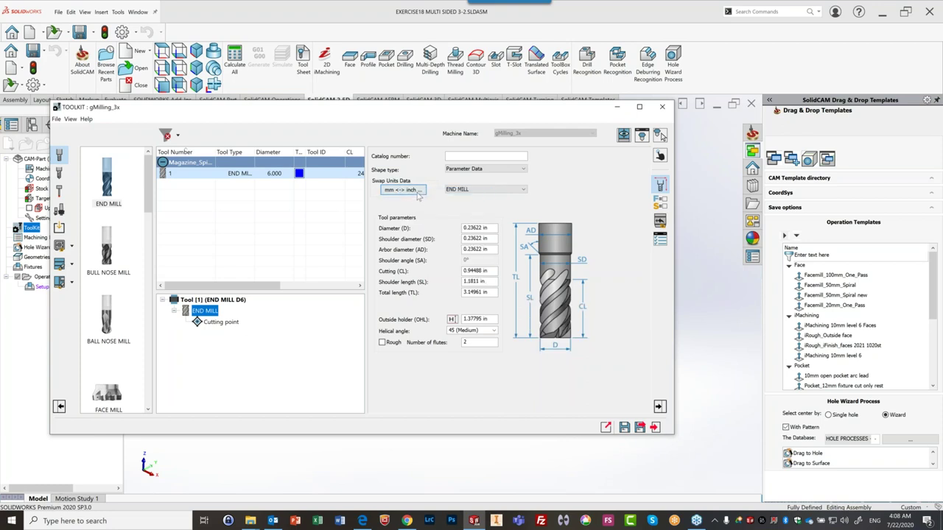
{"action": "left_click", "coordinate": [417, 191]}
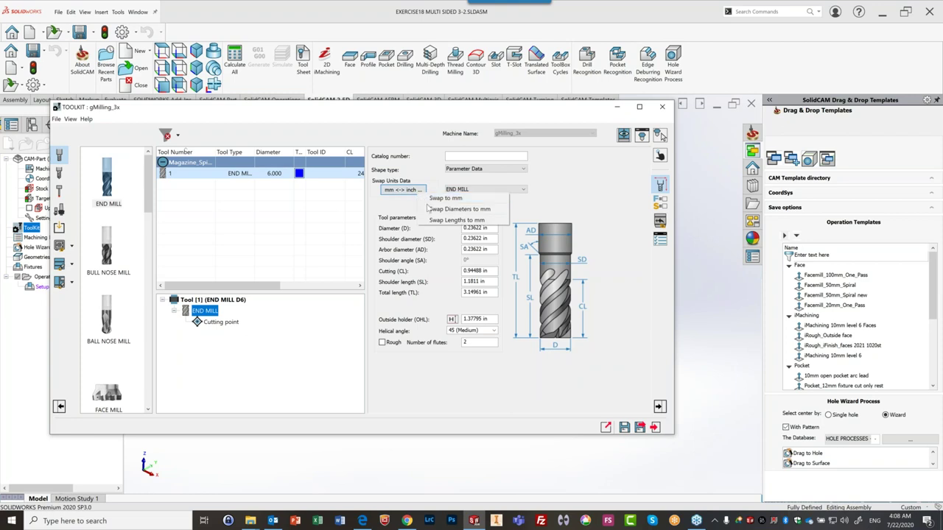
{"action": "left_click", "coordinate": [431, 209]}
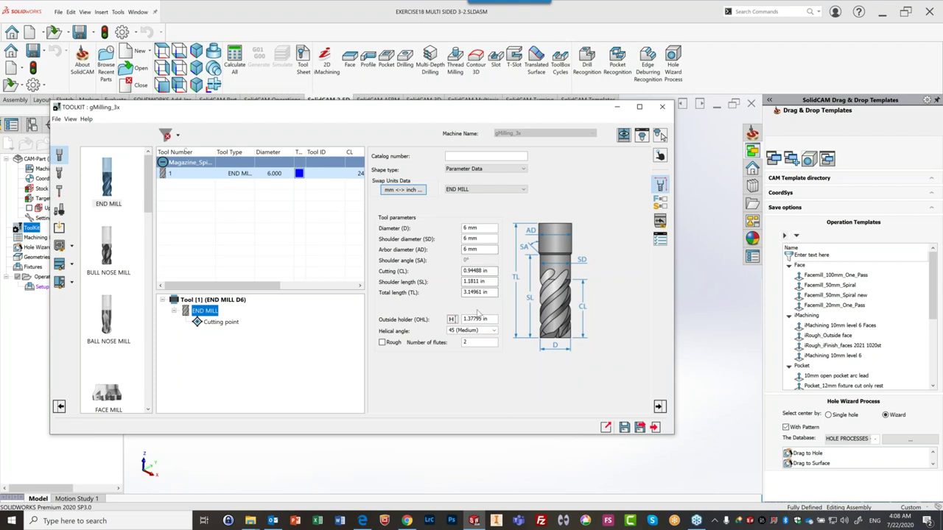
{"action": "left_click", "coordinate": [398, 192]}
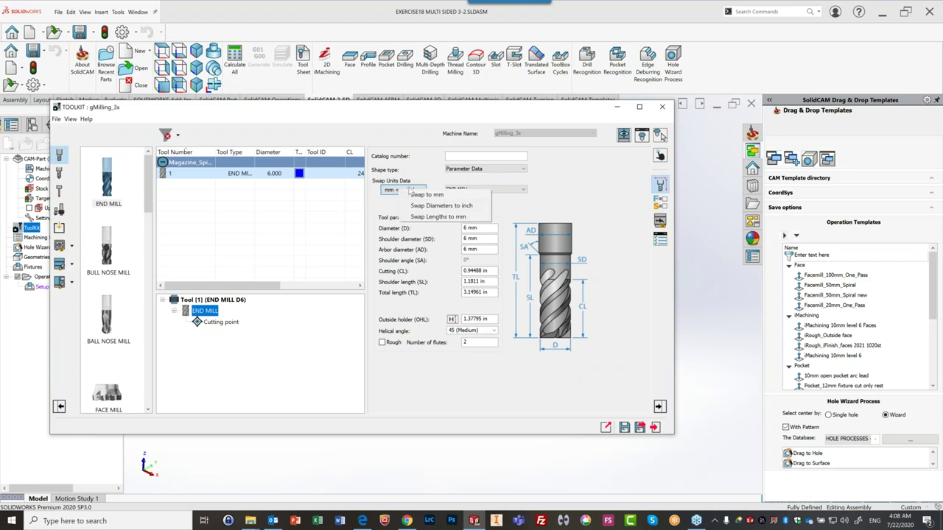
{"action": "left_click", "coordinate": [417, 196]}
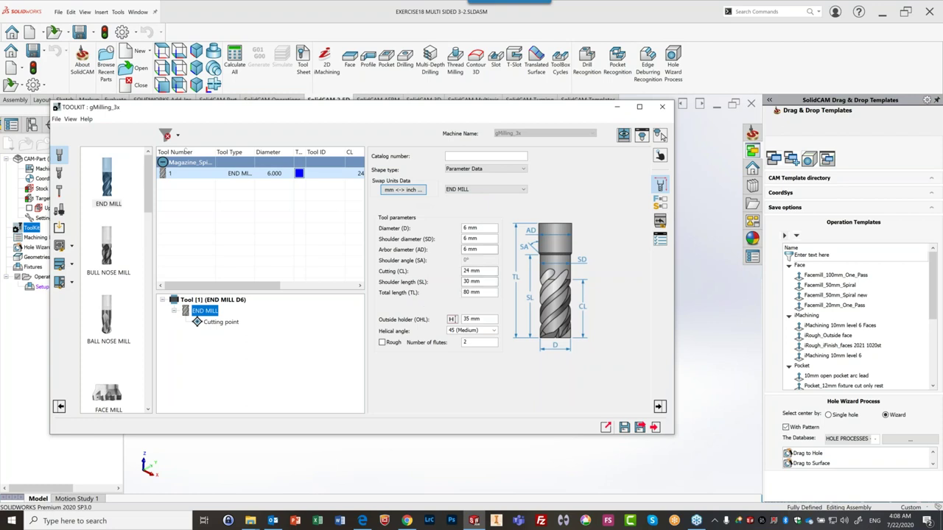
{"action": "left_click", "coordinate": [492, 228]}
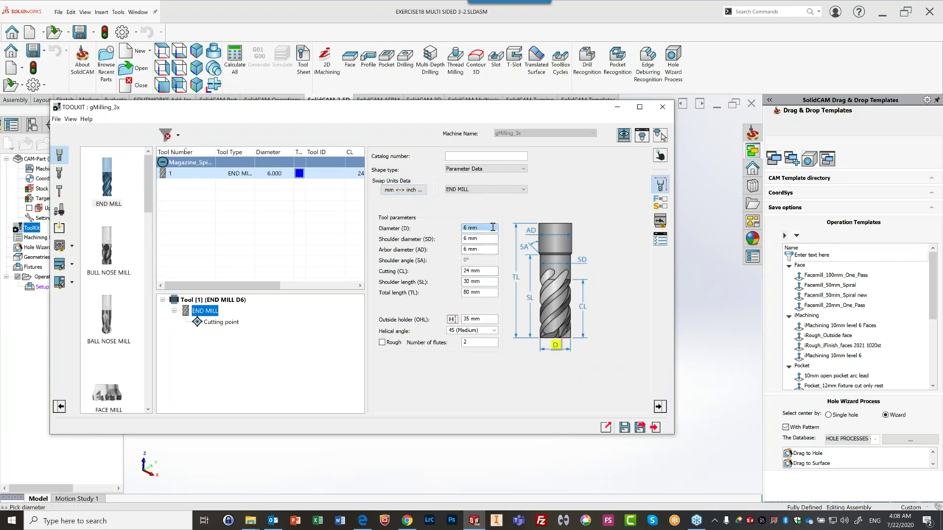
Step: Convert the diameter to inches (0.23622 in), then swap it back to 6 mm
{"action": "right_click", "coordinate": [500, 227]}
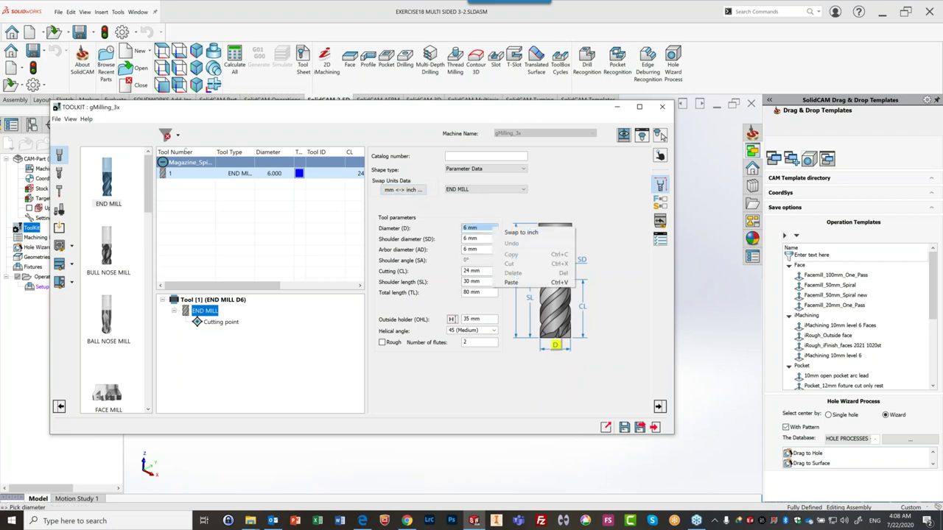
{"action": "left_click", "coordinate": [507, 232]}
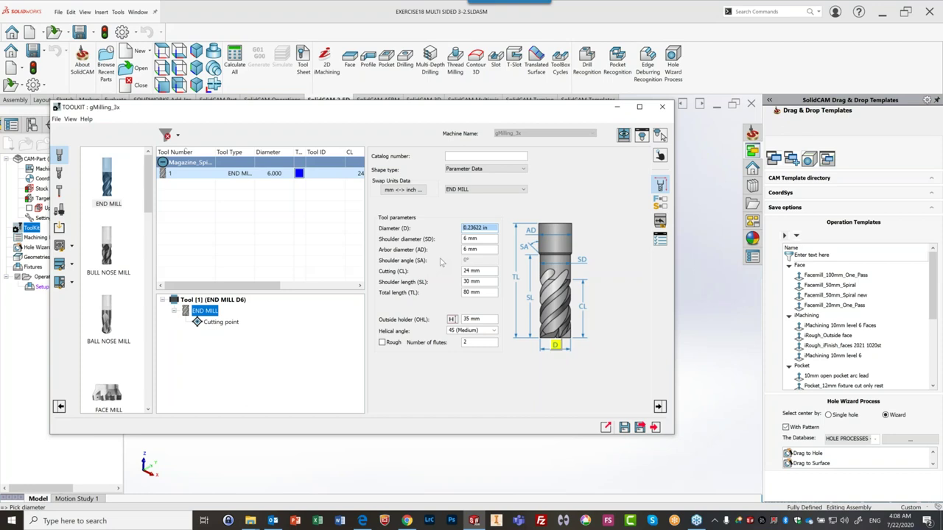
{"action": "right_click", "coordinate": [495, 229]}
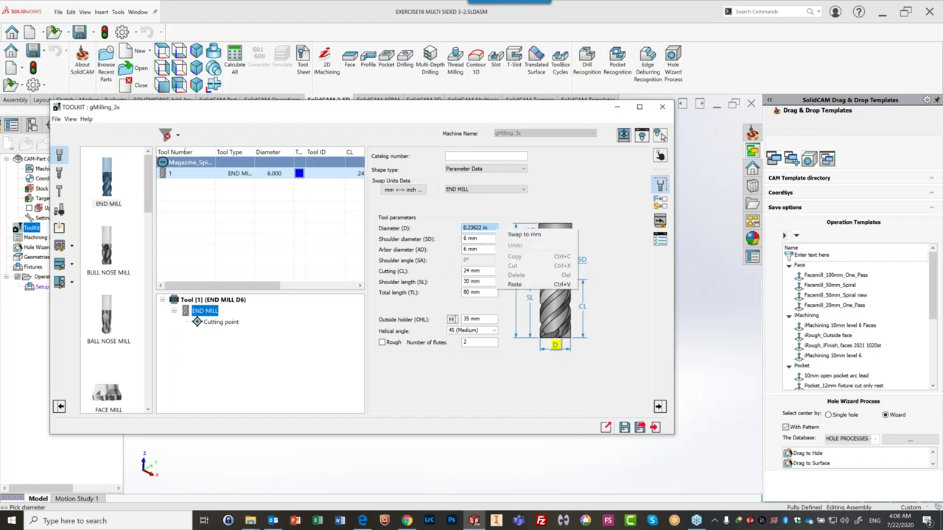
{"action": "left_click", "coordinate": [518, 234]}
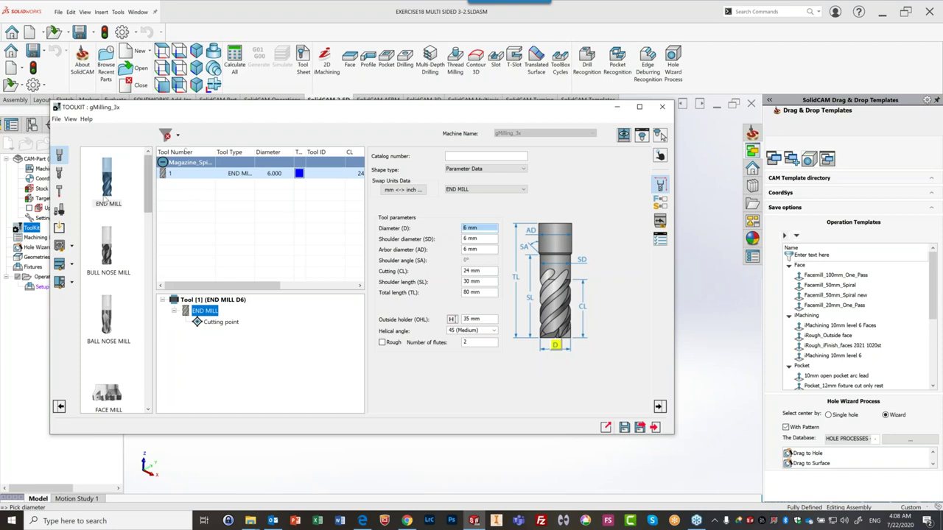
Step: Set tool 1's type to Ball Nose Mill, giving a 3 mm corner radius at 6 mm diameter
{"action": "left_click", "coordinate": [476, 190]}
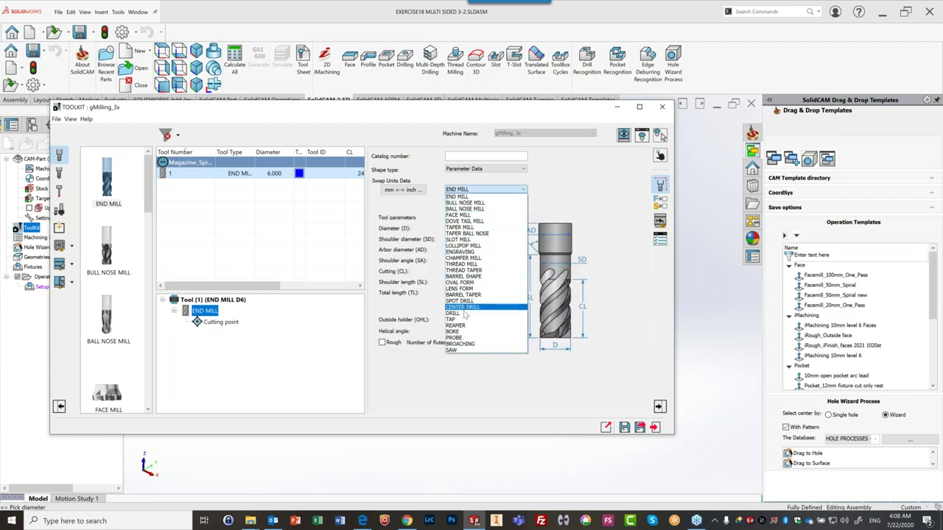
{"action": "left_click", "coordinate": [448, 209]}
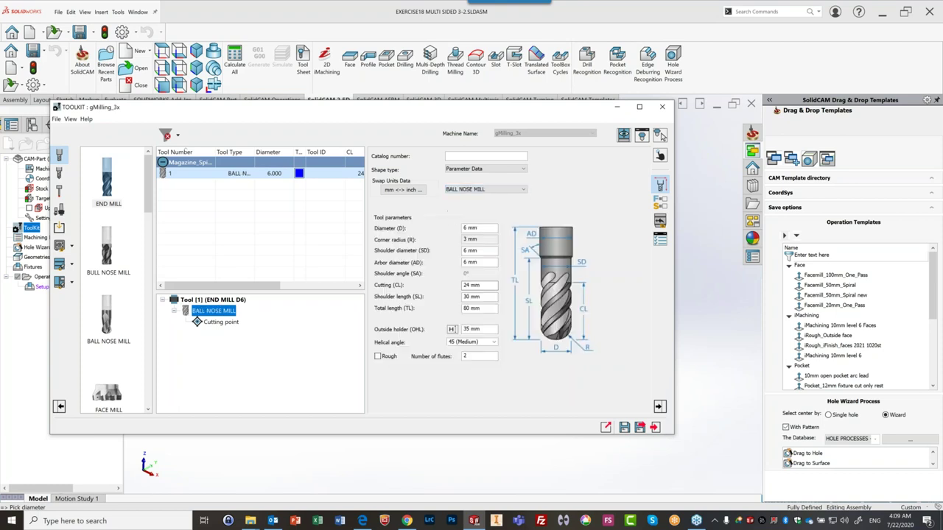
{"action": "left_click", "coordinate": [462, 190]}
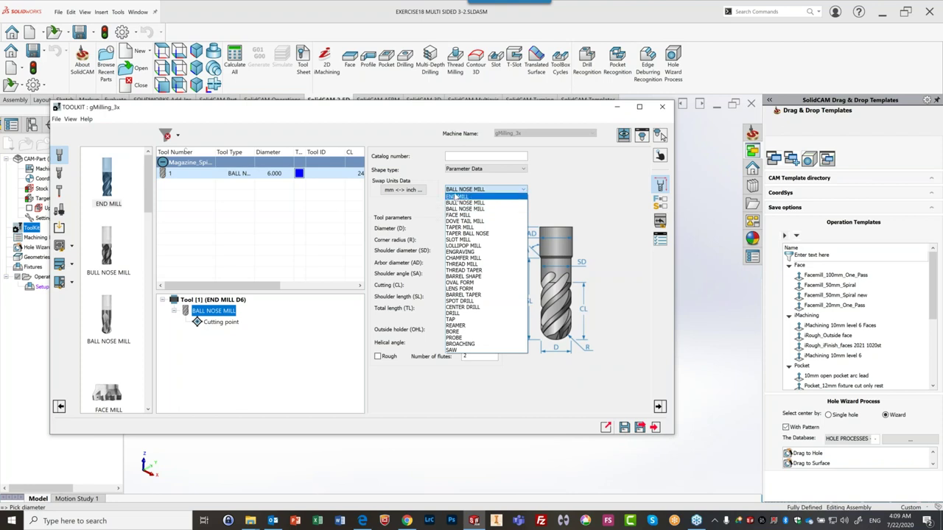
{"action": "left_click", "coordinate": [455, 193]}
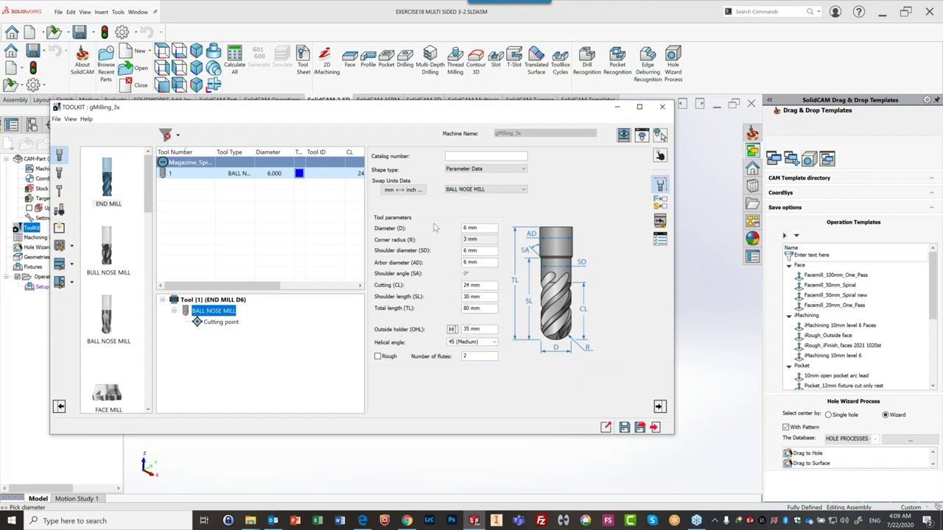
{"action": "left_click", "coordinate": [465, 191]}
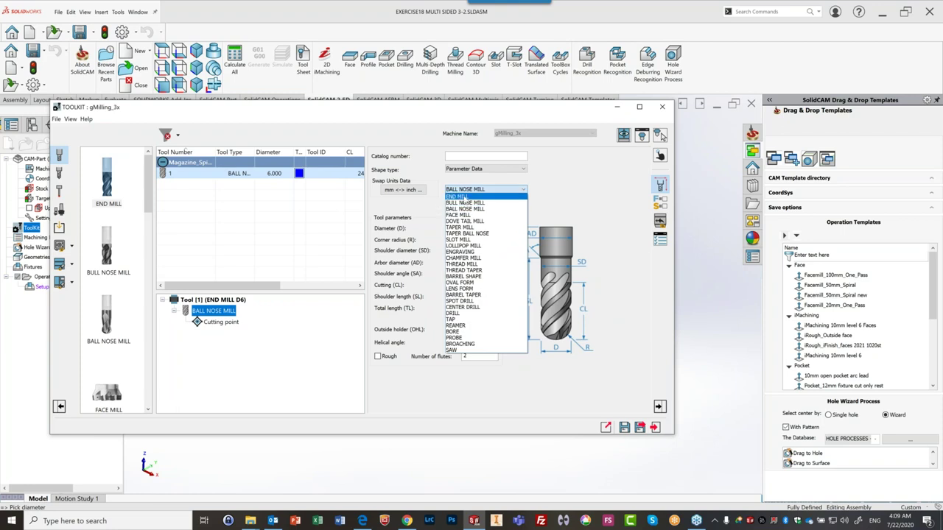
Step: Make tool 1 an End Mill with 12 mm diameter and show the components library
{"action": "left_click", "coordinate": [460, 196]}
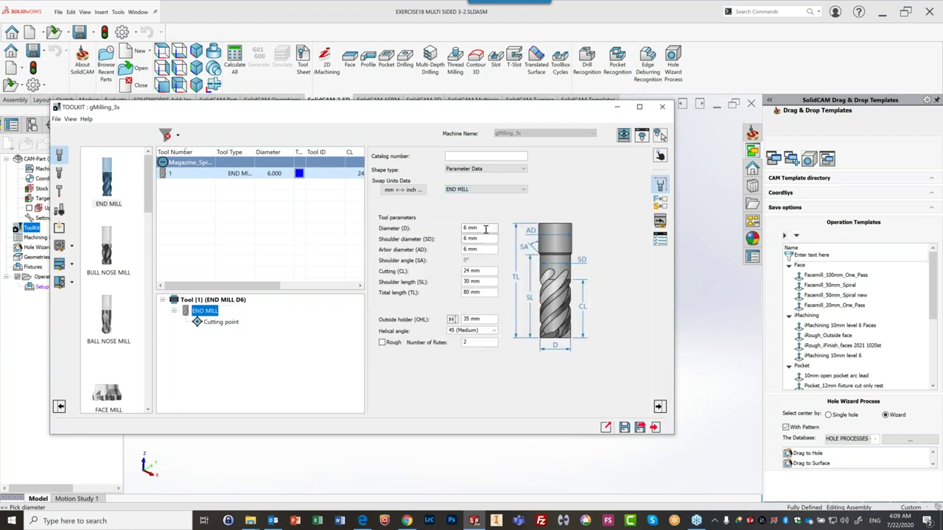
{"action": "left_click", "coordinate": [485, 230]}
{"action": "type", "text": "12"}
{"action": "left_click", "coordinate": [484, 239]}
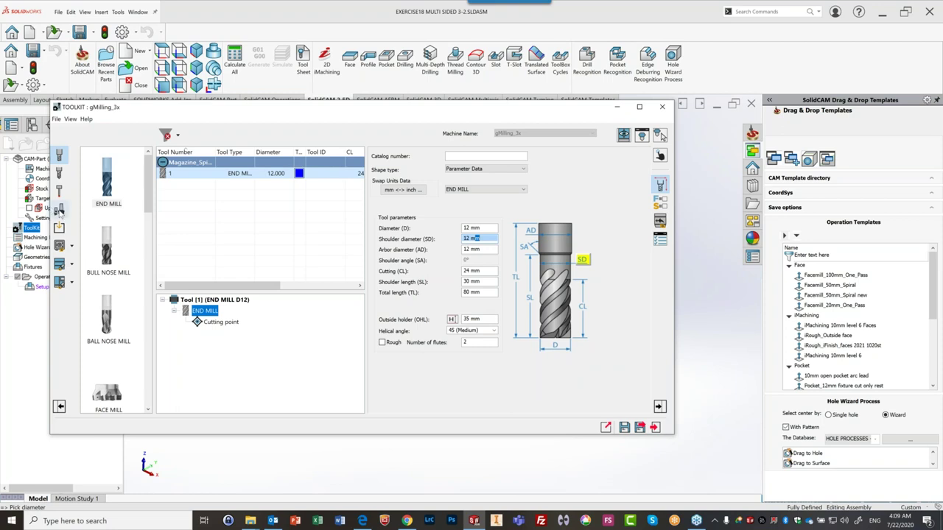
{"action": "left_click", "coordinate": [60, 209]}
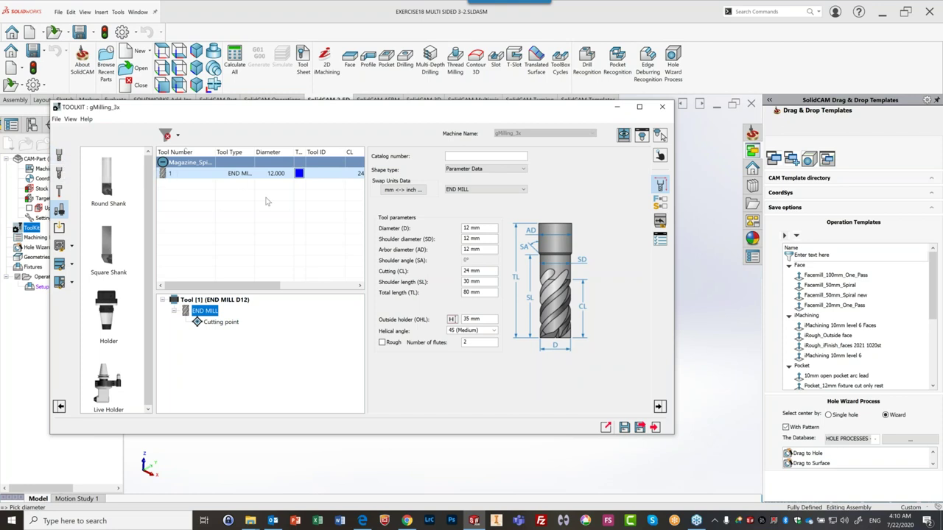
Step: Add a BT40 adaptor and holder above the 12 mm end mill on Station_1
{"action": "right_click", "coordinate": [210, 313]}
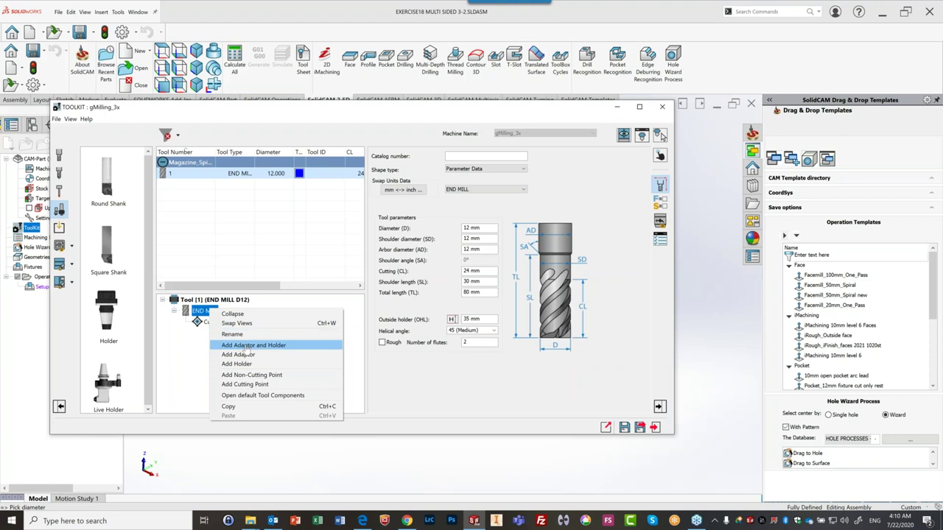
{"action": "left_click", "coordinate": [246, 346]}
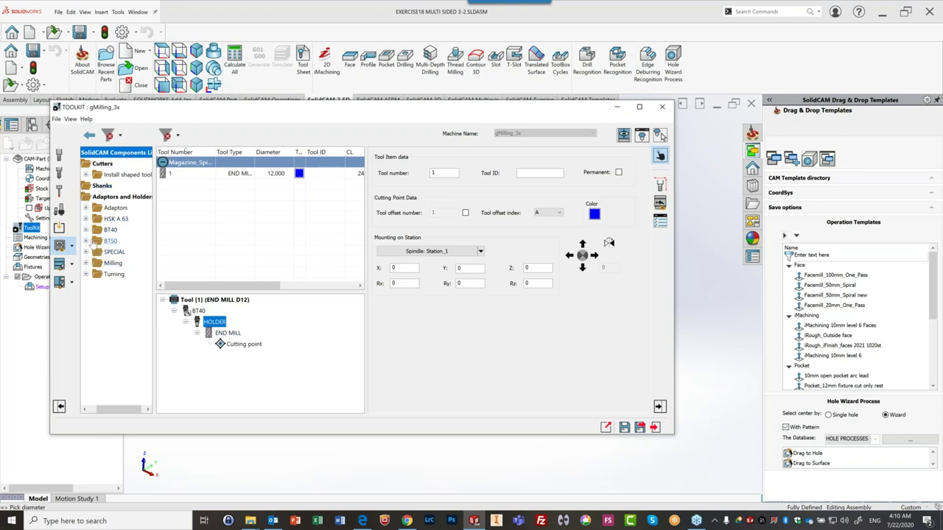
Step: Mount the BT40 ER 16x70 holder on tool 1 and show its 3D tool picture
{"action": "left_click", "coordinate": [85, 231]}
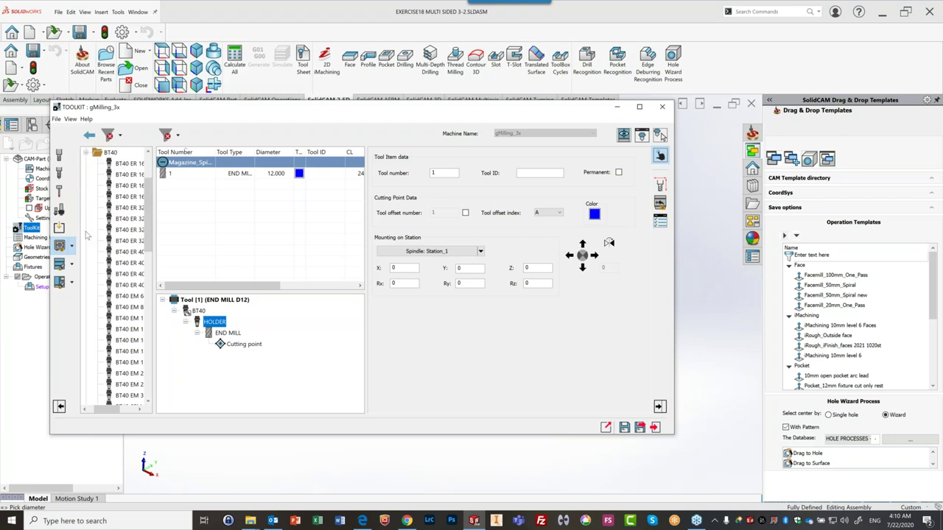
{"action": "double_click", "coordinate": [130, 165]}
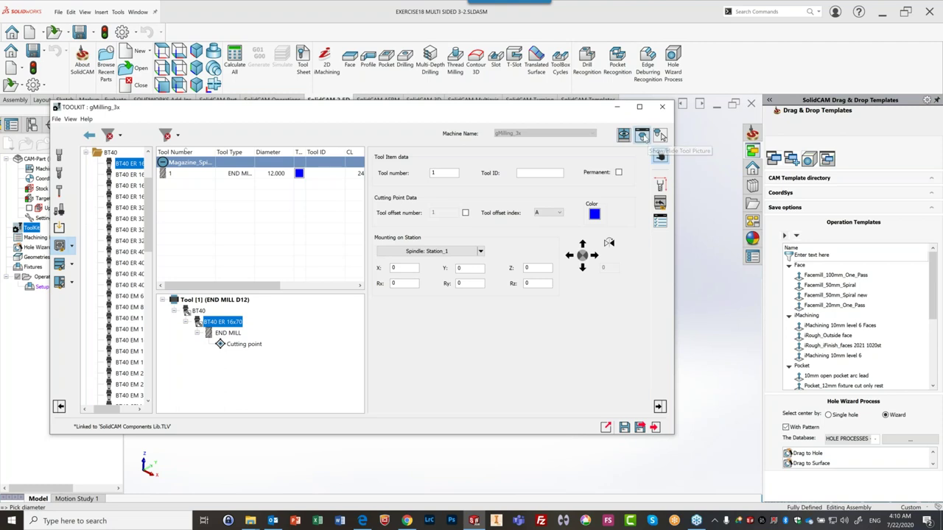
{"action": "left_click", "coordinate": [661, 137]}
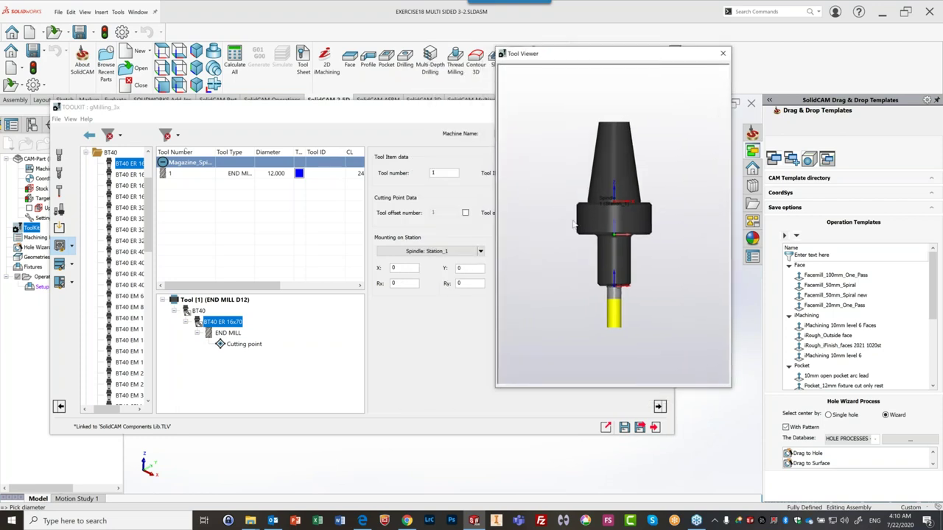
Step: Set the end mill's outside holder length (OHL) to 41 mm and close the Tool Viewer
{"action": "left_click_drag", "start_coordinate": [601, 59], "coordinate": [637, 61]}
{"action": "left_click", "coordinate": [227, 333]}
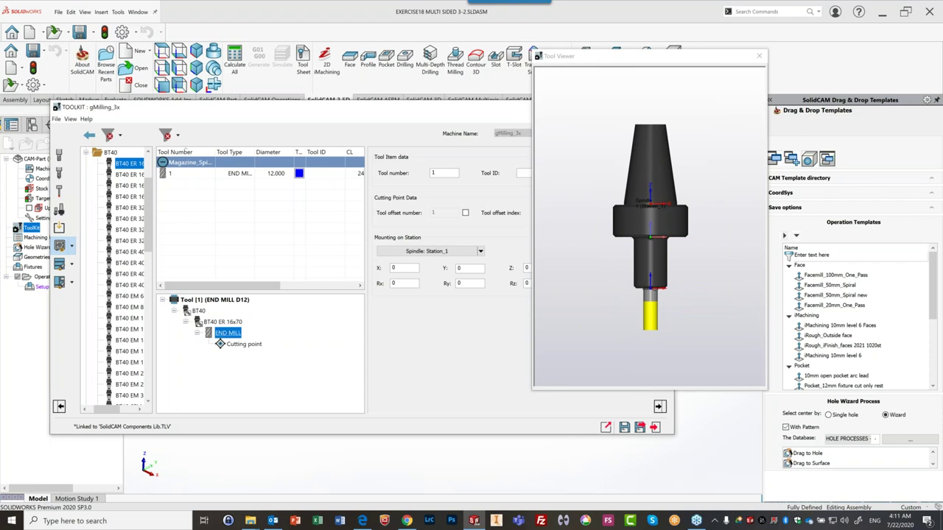
{"action": "left_click", "coordinate": [547, 369]}
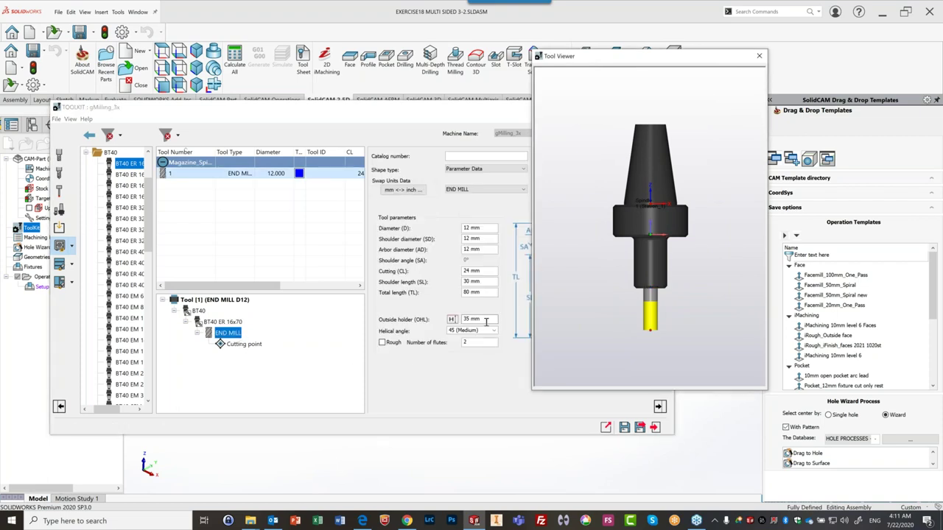
{"action": "left_click", "coordinate": [486, 322]}
{"action": "left_click", "coordinate": [603, 318]}
{"action": "left_click", "coordinate": [484, 319]}
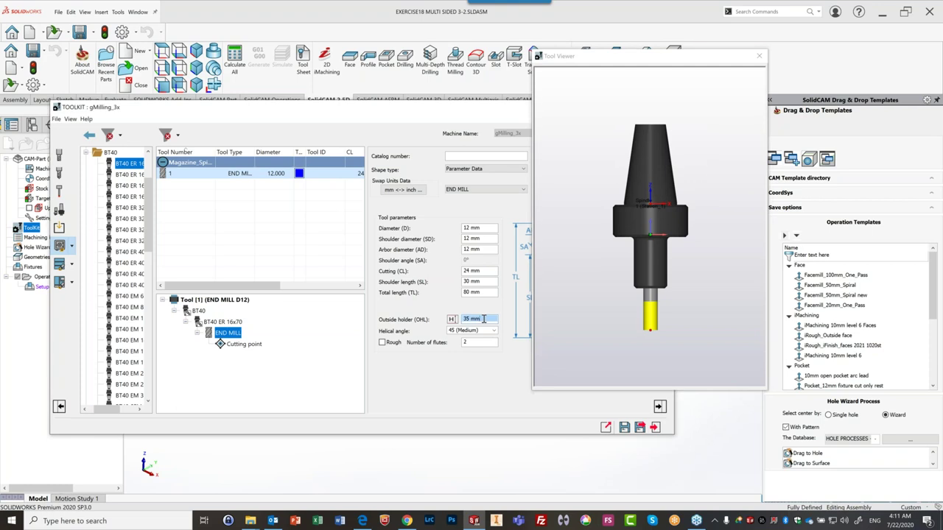
{"action": "scroll", "coordinate": [484, 319], "scroll_direction": "up", "scroll_amount": 8}
{"action": "scroll", "coordinate": [484, 319], "scroll_direction": "up", "scroll_amount": 9}
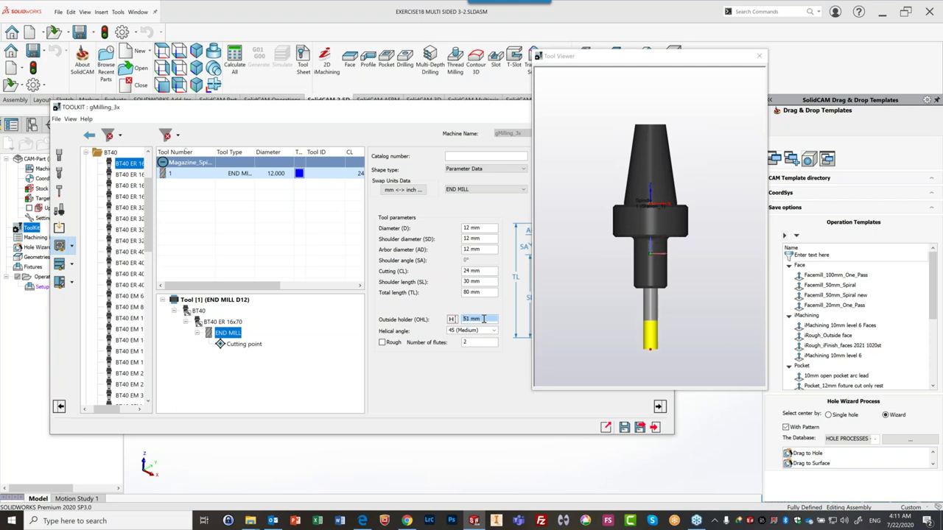
{"action": "scroll", "coordinate": [484, 319], "scroll_direction": "down", "scroll_amount": 5}
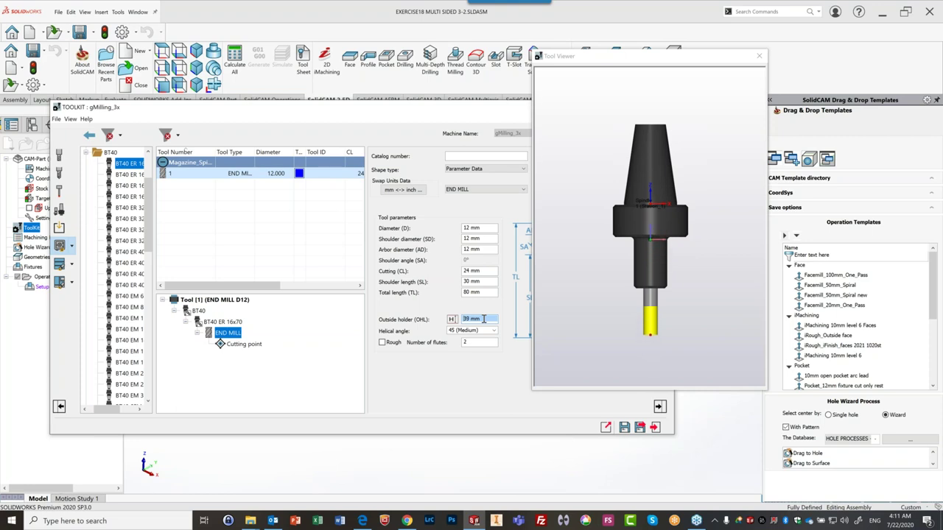
{"action": "scroll", "coordinate": [484, 319], "scroll_direction": "down", "scroll_amount": 6}
{"action": "left_click", "coordinate": [766, 59]}
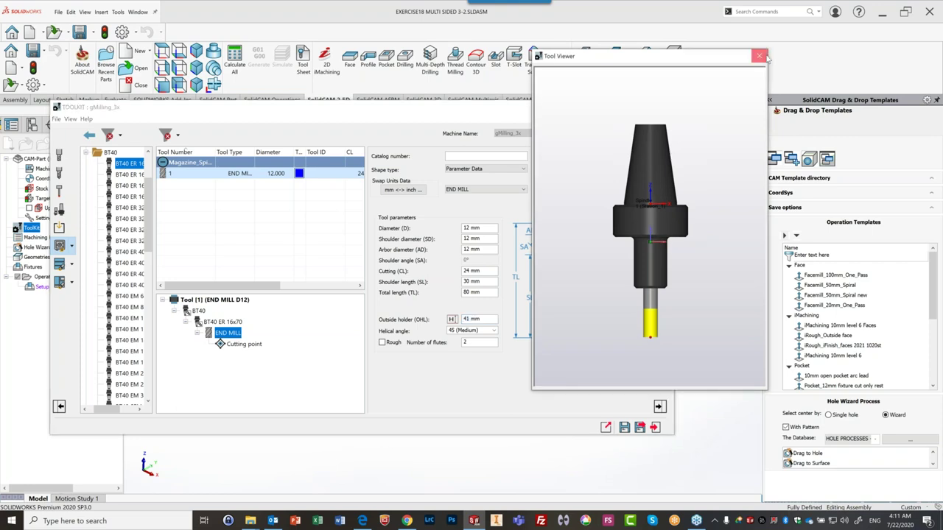
{"action": "left_click", "coordinate": [765, 57]}
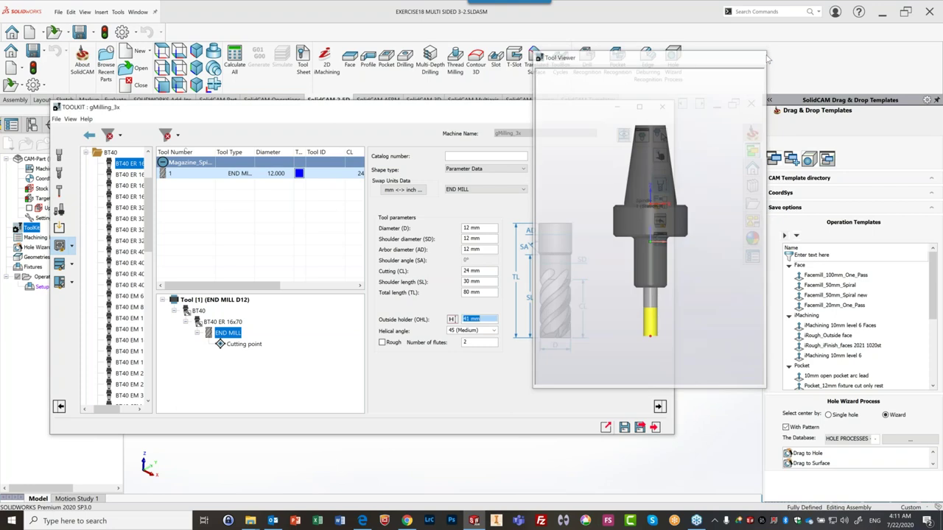
Step: Show the cutter-type images in the library next to the tool table
{"action": "left_click", "coordinate": [59, 155]}
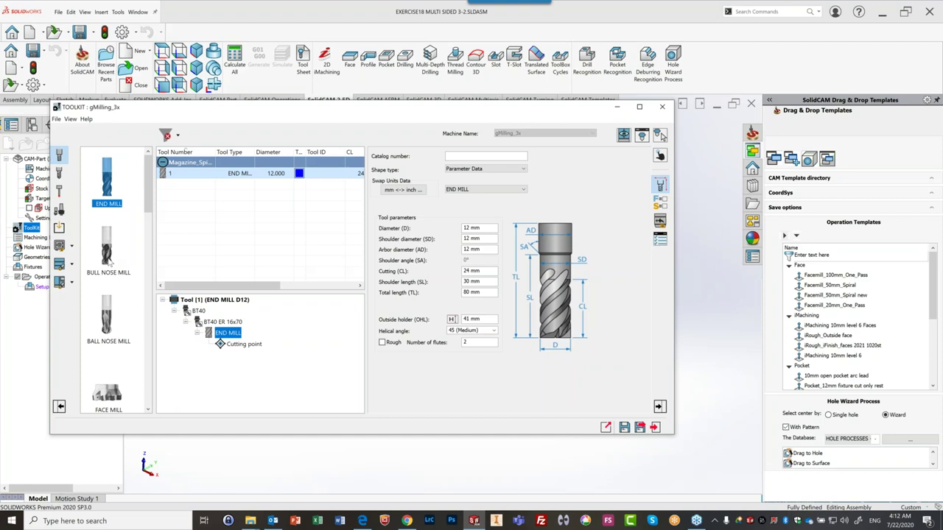
Step: Add a 6 mm bull nose mill with 1 mm corner radius as tool 2, then reselect tool 1
{"action": "double_click", "coordinate": [107, 248]}
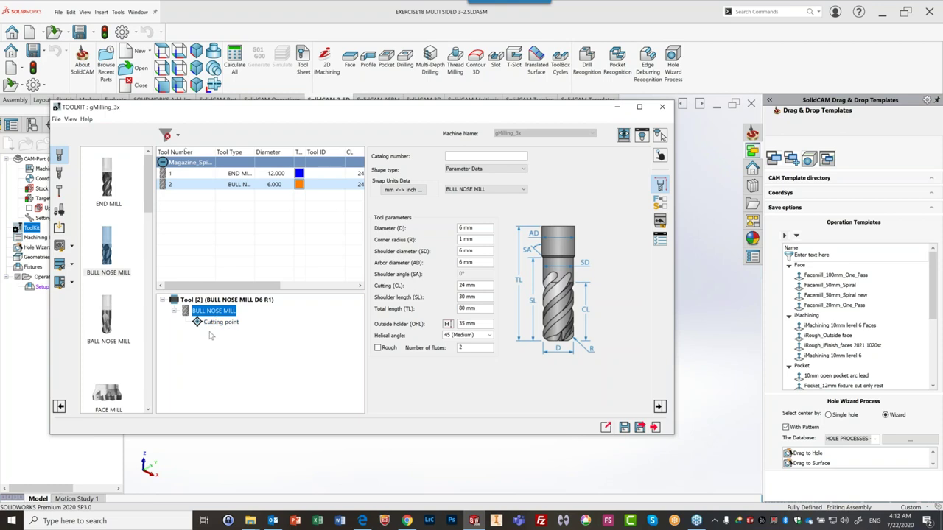
{"action": "left_click", "coordinate": [234, 173]}
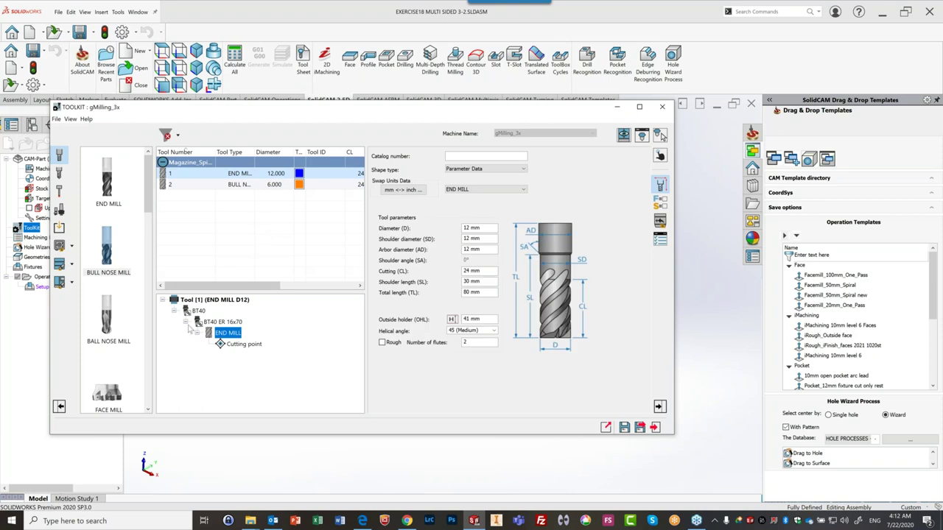
Step: Display the 12 mm end mill's cutting point: offset number 1, h 0, R 6
{"action": "left_click", "coordinate": [236, 351]}
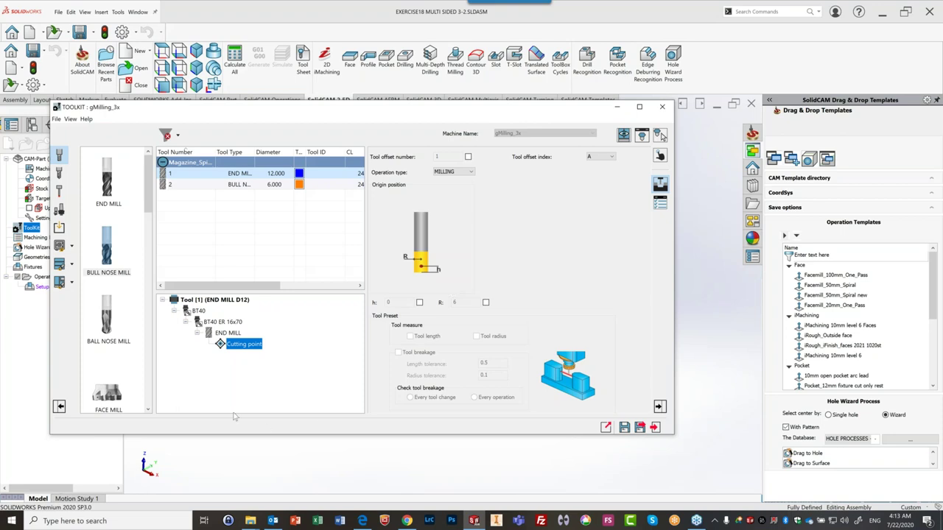
{"action": "left_click", "coordinate": [241, 352]}
Step: Add a second cutting point to the 12 mm end mill with radius offset R 5.9
{"action": "right_click", "coordinate": [241, 347]}
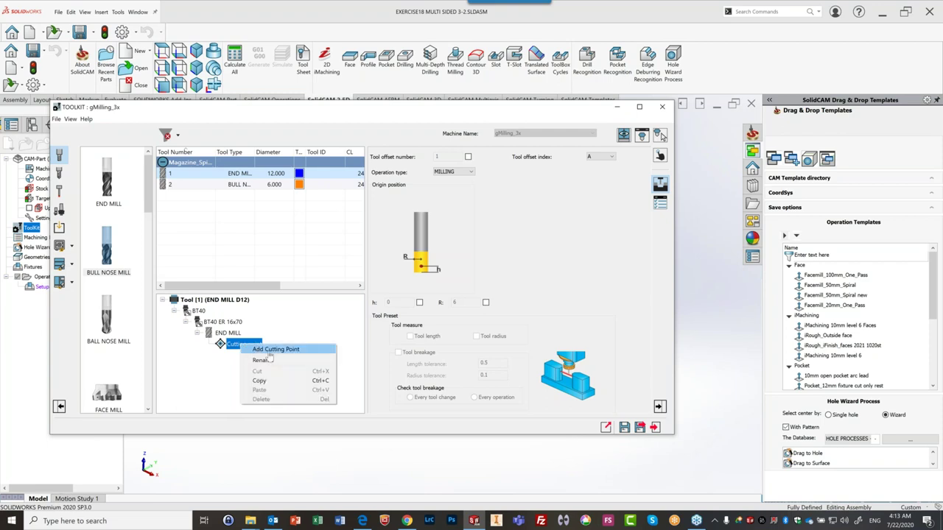
{"action": "left_click", "coordinate": [274, 349]}
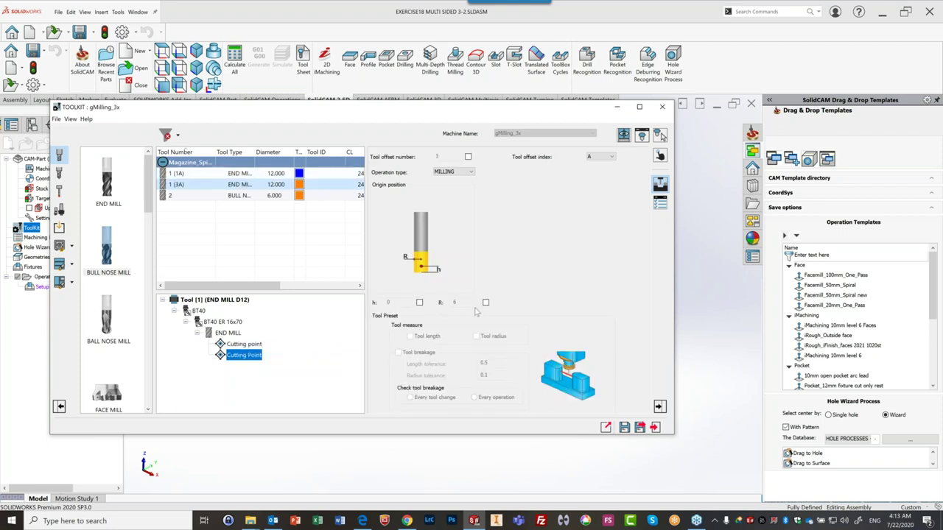
{"action": "left_click", "coordinate": [486, 302]}
{"action": "double_click", "coordinate": [462, 302]}
{"action": "type", "text": "3"}
{"action": "type", "text": "6"}
Step: Confirm the 5.9 offset and add a 6 mm ball nose mill (R3) as tool 3
{"action": "left_click", "coordinate": [283, 396]}
{"action": "left_click_drag", "start_coordinate": [106, 322], "coordinate": [297, 222]}
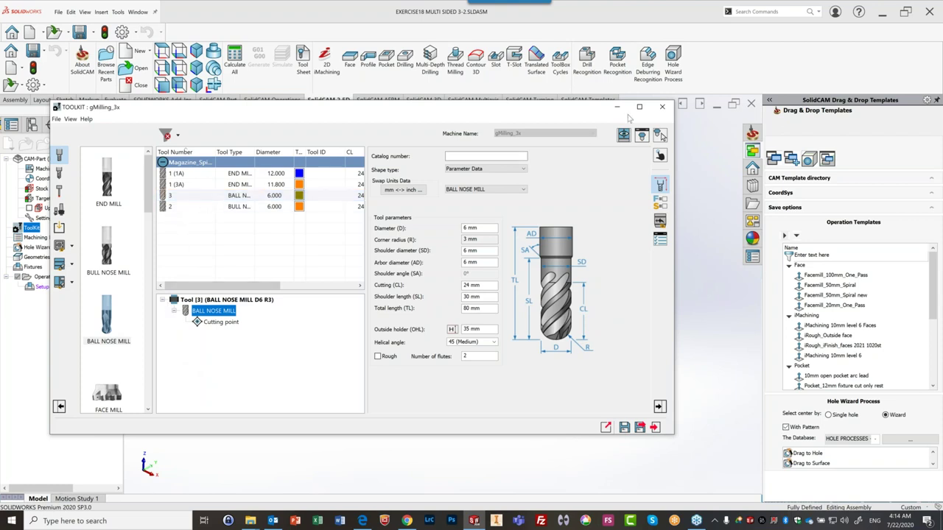
Step: Close the ToolKit without saving, then close the EXERCISE18 CAM-part and its assembly
{"action": "left_click", "coordinate": [662, 109]}
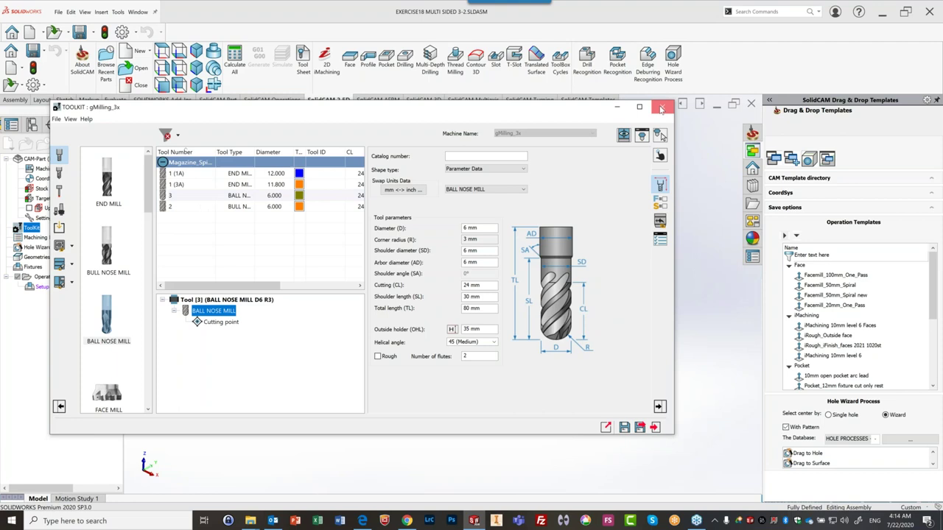
{"action": "left_click", "coordinate": [369, 294]}
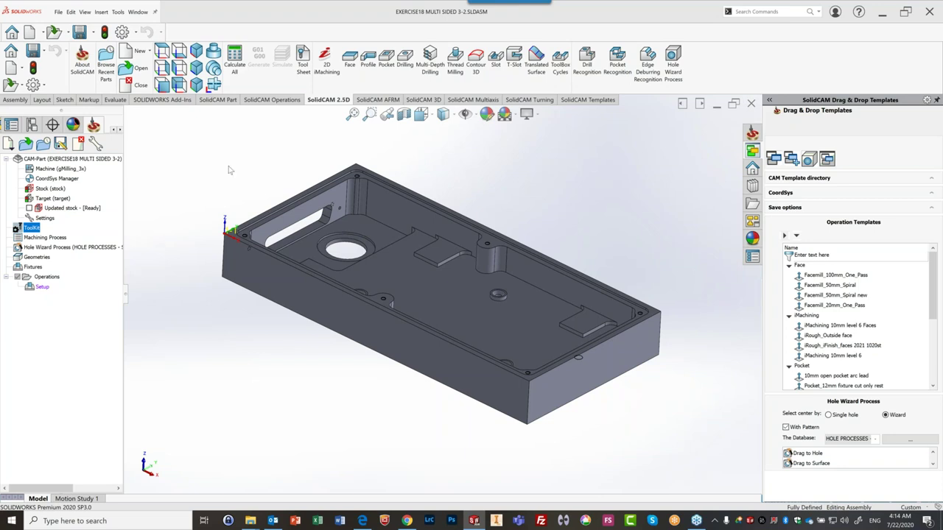
{"action": "left_click", "coordinate": [752, 103]}
{"action": "left_click", "coordinate": [752, 104]}
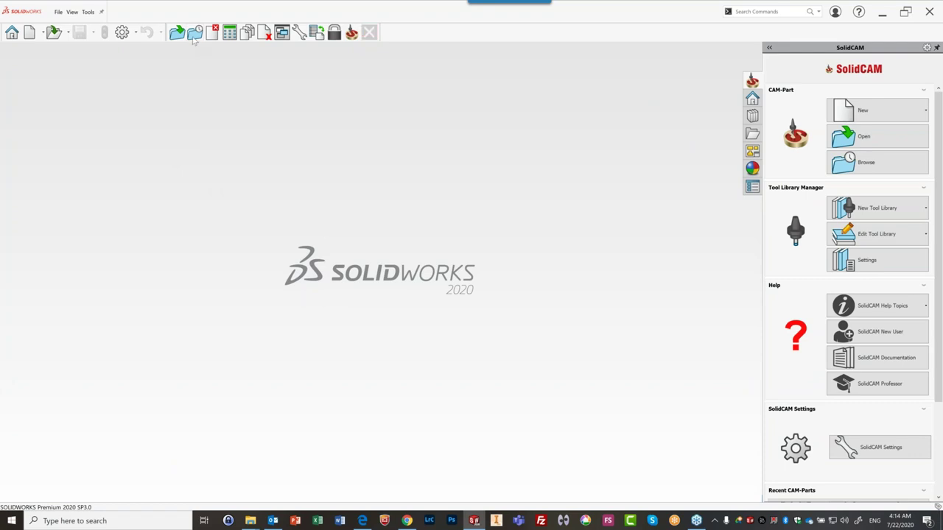
Step: Open EXERCISE18 MULTI SIDED 3-3 from the Browse Recent Parts list
{"action": "left_click", "coordinate": [195, 36]}
{"action": "left_click", "coordinate": [586, 150]}
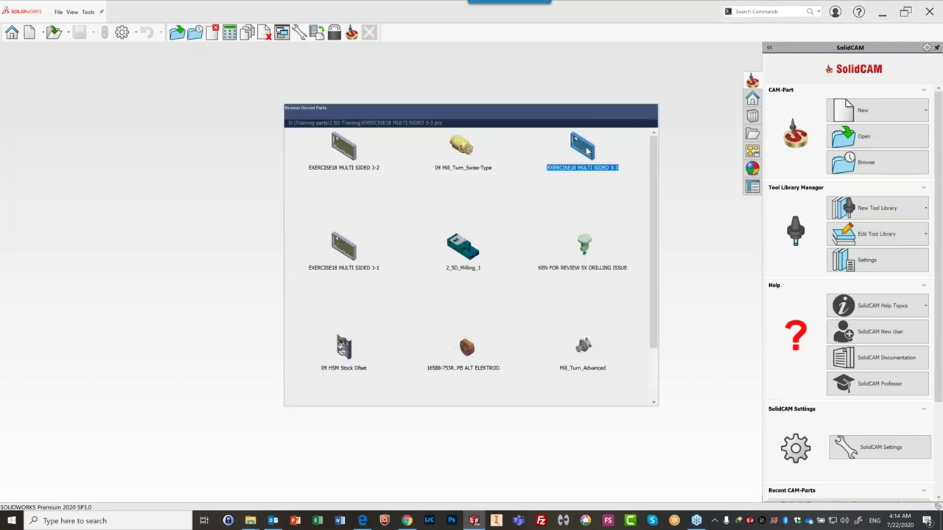
{"action": "double_click", "coordinate": [587, 151]}
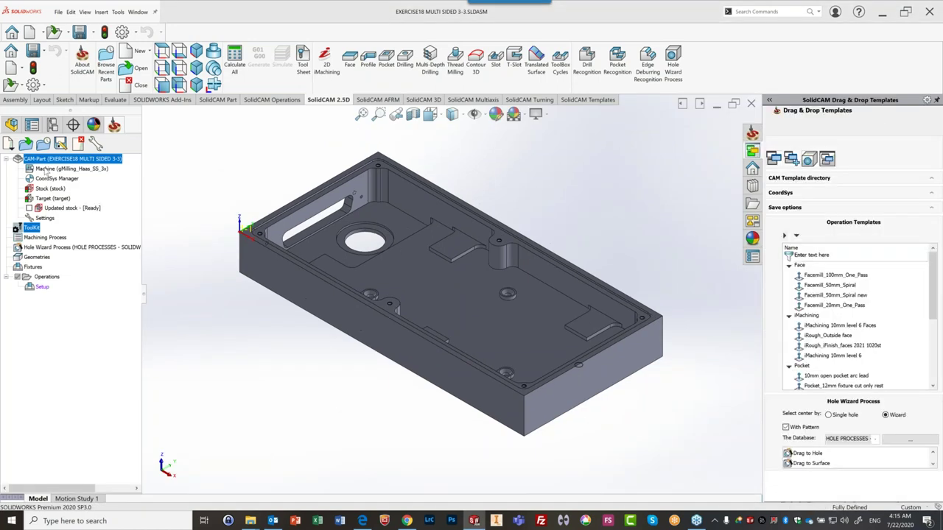
{"action": "double_click", "coordinate": [45, 170]}
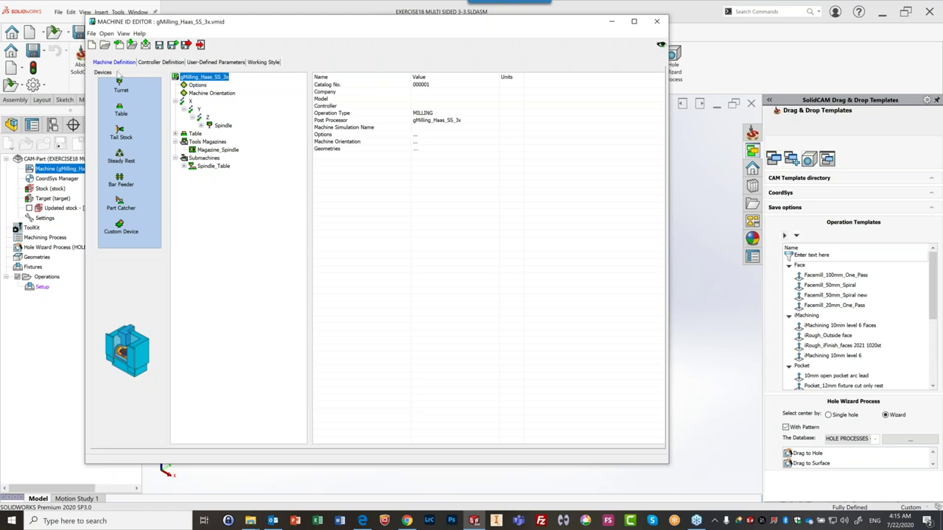
{"action": "left_click", "coordinate": [201, 125]}
{"action": "left_click", "coordinate": [210, 158]}
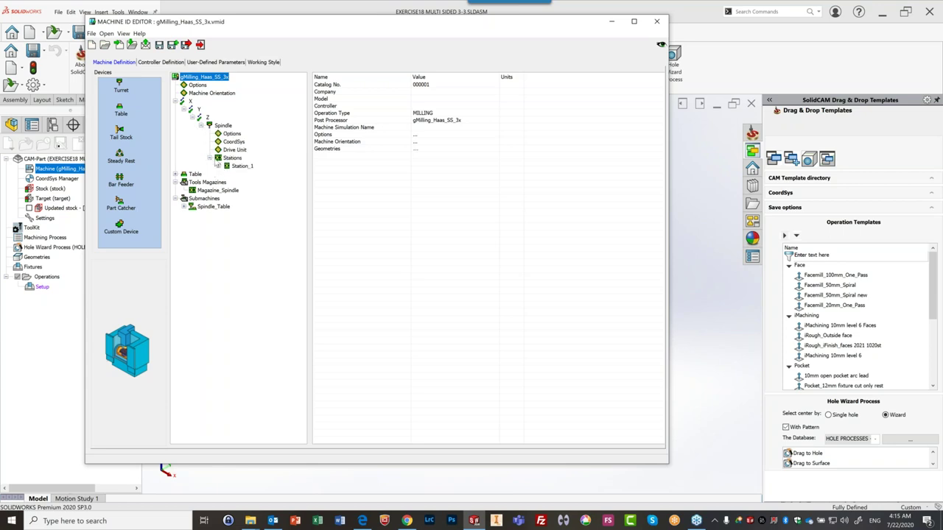
{"action": "left_click", "coordinate": [231, 159]}
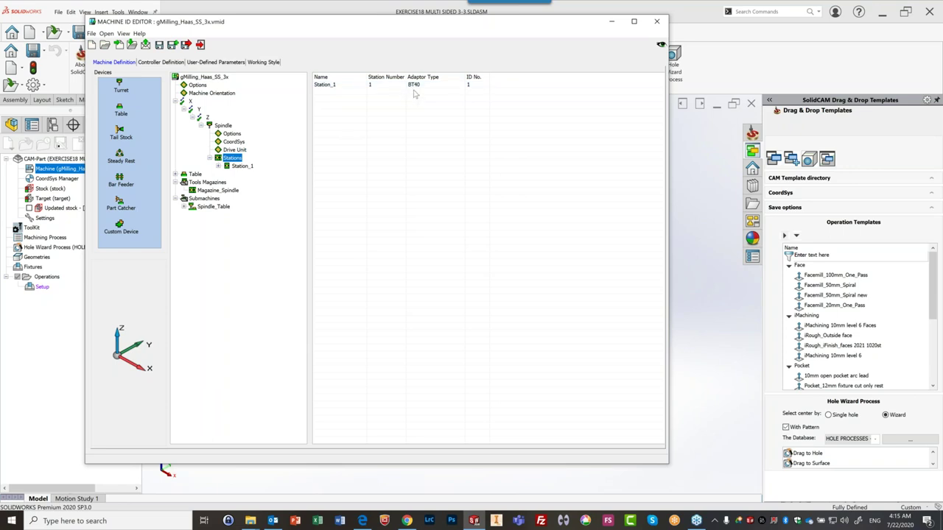
{"action": "left_click", "coordinate": [263, 62]}
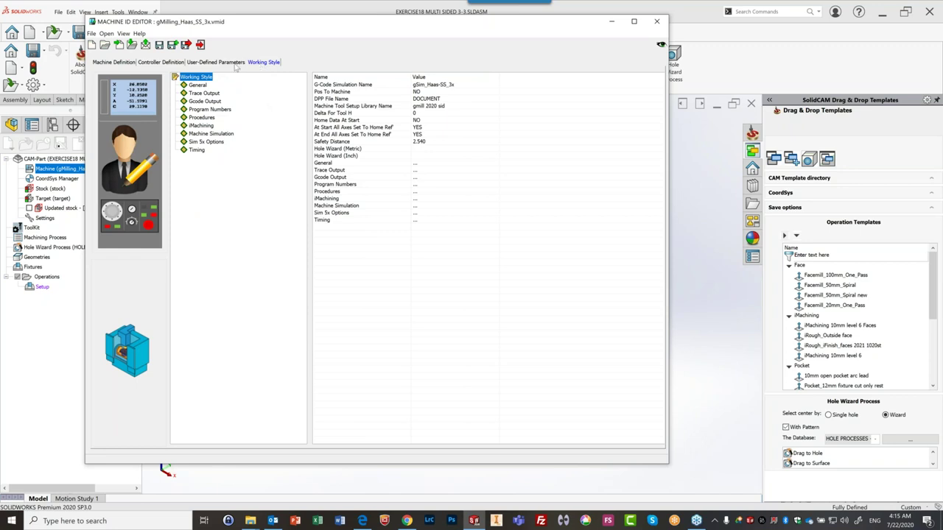
{"action": "left_click", "coordinate": [198, 85]}
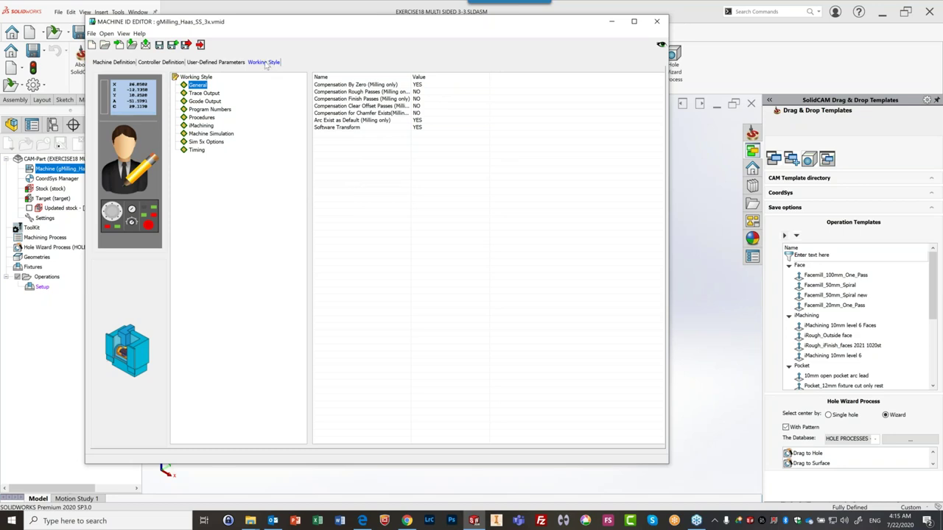
{"action": "left_click", "coordinate": [209, 78]}
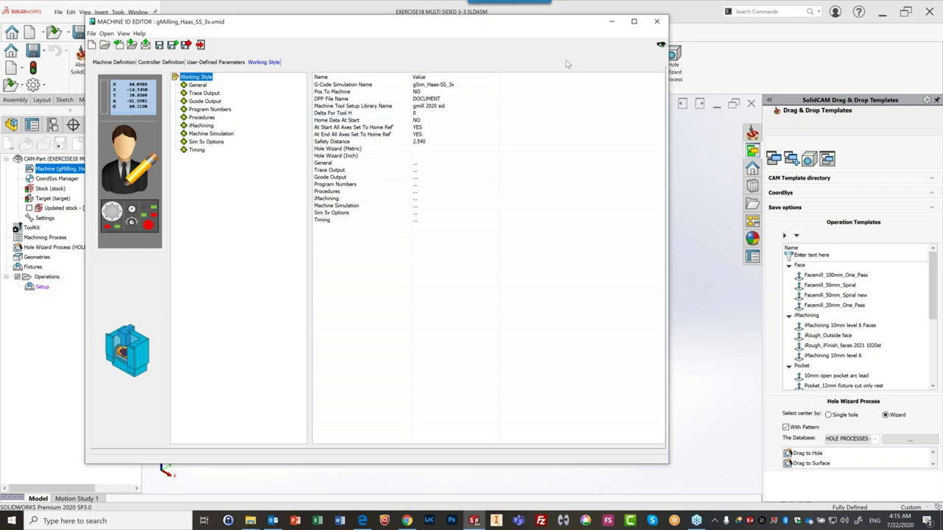
{"action": "left_click", "coordinate": [658, 23]}
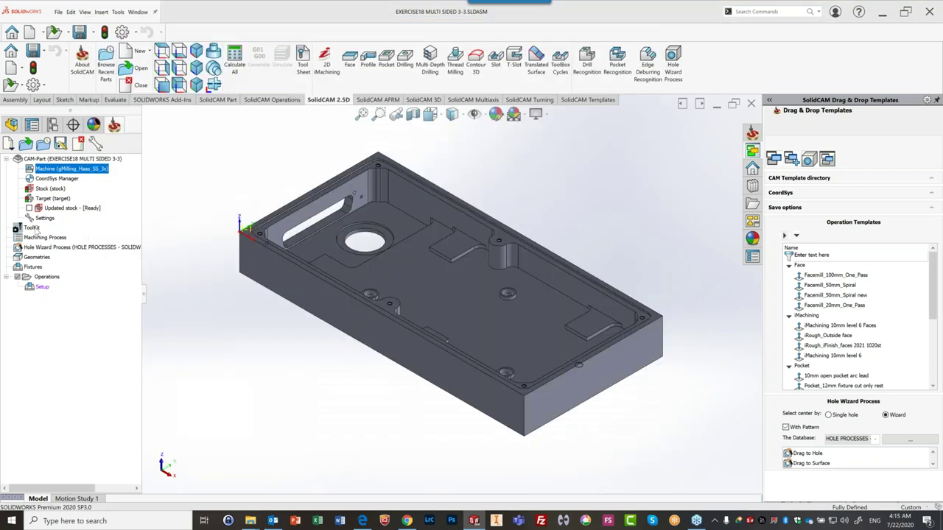
Step: Open the gMilling_Haas_SS_3x ToolKit and display tool 2, the 16 mm end mill
{"action": "double_click", "coordinate": [33, 229]}
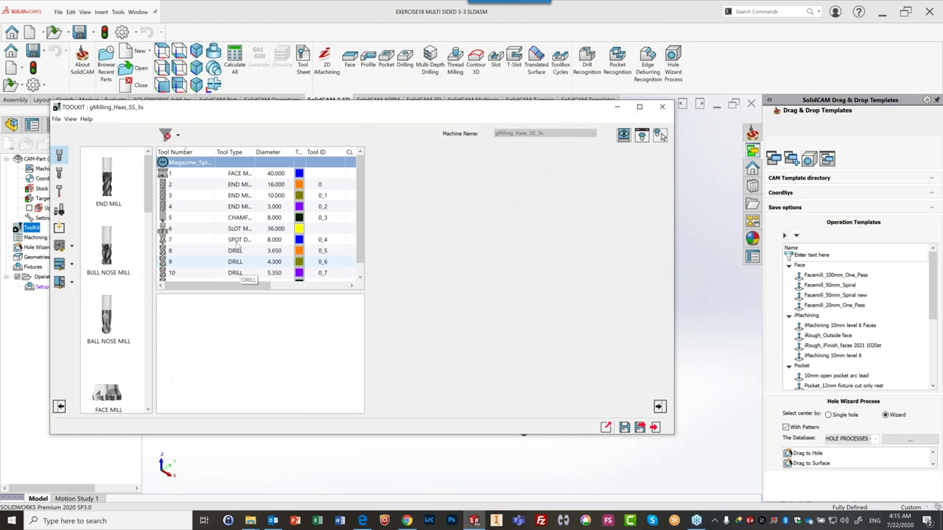
{"action": "scroll", "coordinate": [232, 236], "scroll_direction": "down", "scroll_amount": 1}
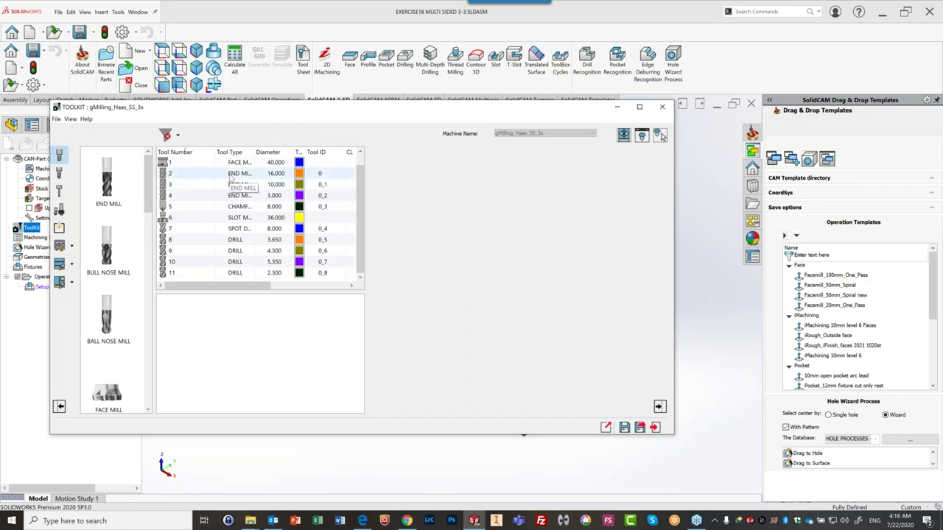
{"action": "left_click", "coordinate": [231, 174]}
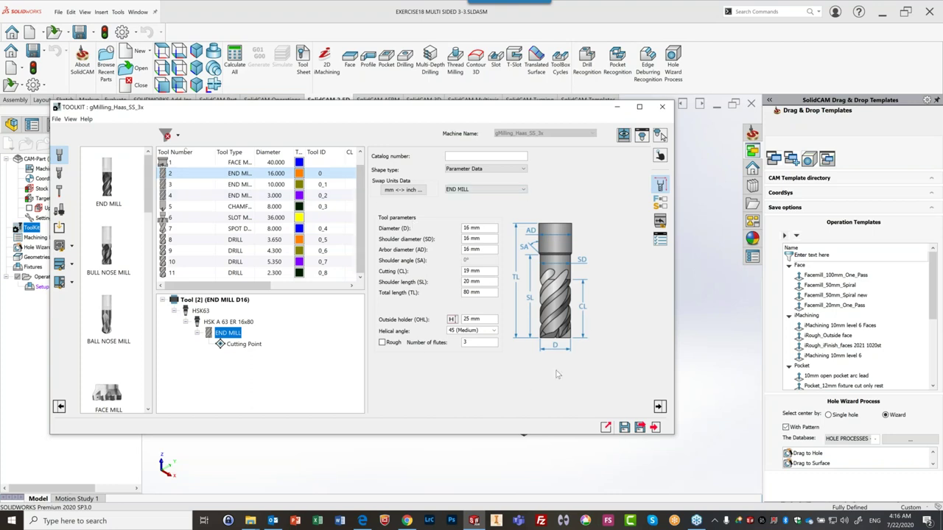
Step: Show the 16 mm end mill's feeds and spins and check the cutter material list unchanged
{"action": "left_click", "coordinate": [662, 206]}
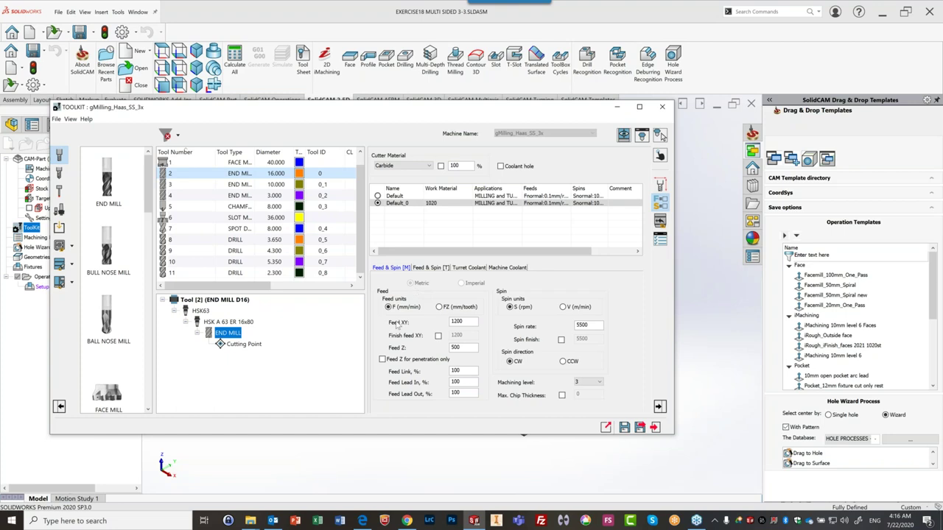
{"action": "left_click", "coordinate": [453, 382]}
{"action": "left_click", "coordinate": [432, 165]}
{"action": "left_click", "coordinate": [433, 167]}
Step: Review feeds and spins for each tool from the 10 mm end mill to the 2.3 mm drill
{"action": "left_click", "coordinate": [236, 184]}
{"action": "left_click", "coordinate": [237, 195]}
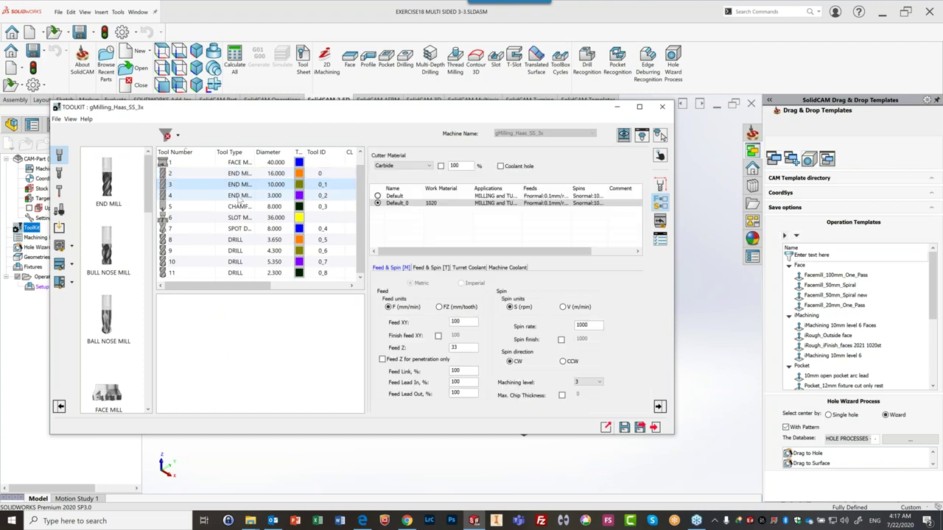
{"action": "left_click", "coordinate": [237, 207]}
{"action": "left_click", "coordinate": [237, 228]}
{"action": "left_click", "coordinate": [238, 262]}
{"action": "left_click", "coordinate": [240, 273]}
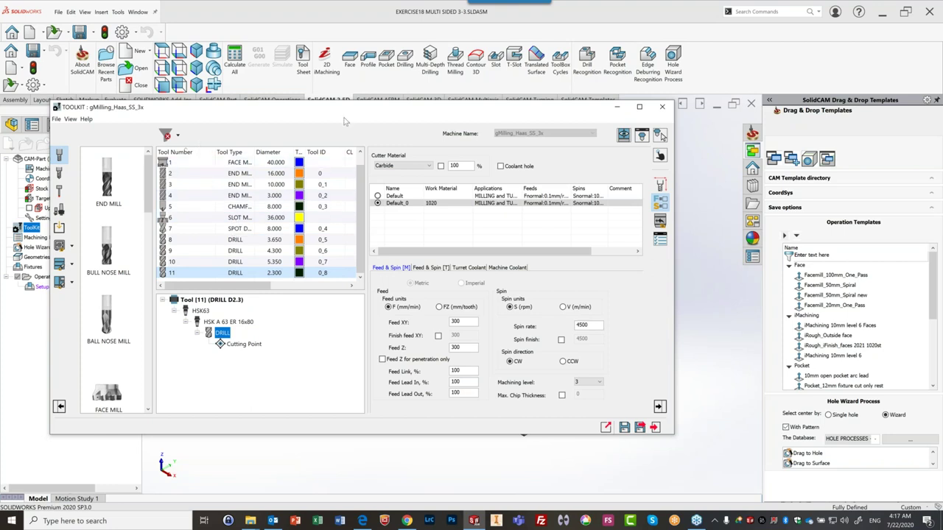
Step: Close the ToolKit, start a pocket operation and chain the pocket floor outline as its contour
{"action": "left_click", "coordinate": [665, 112]}
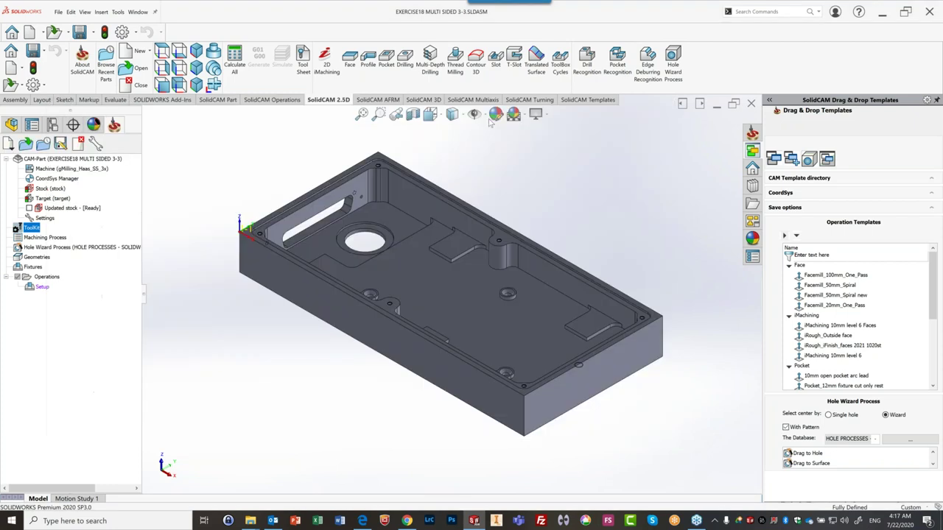
{"action": "left_click", "coordinate": [389, 64]}
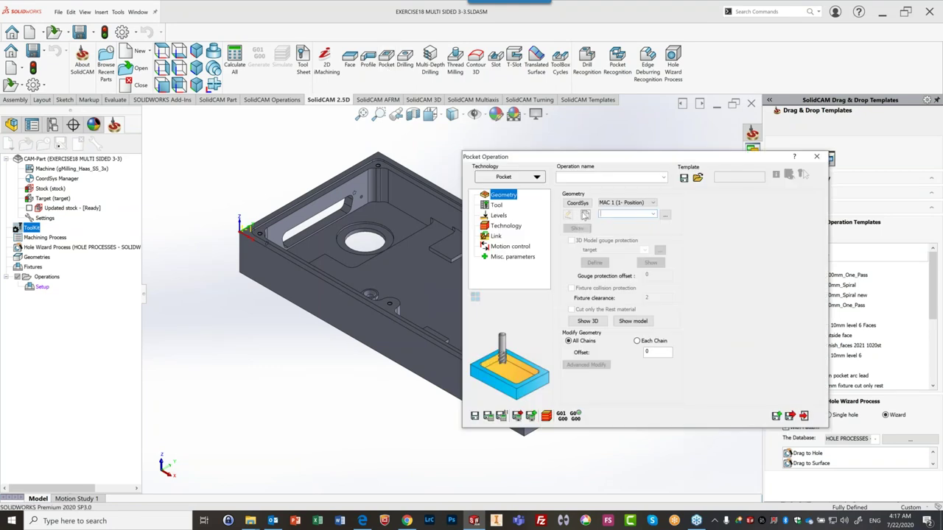
{"action": "left_click", "coordinate": [584, 215]}
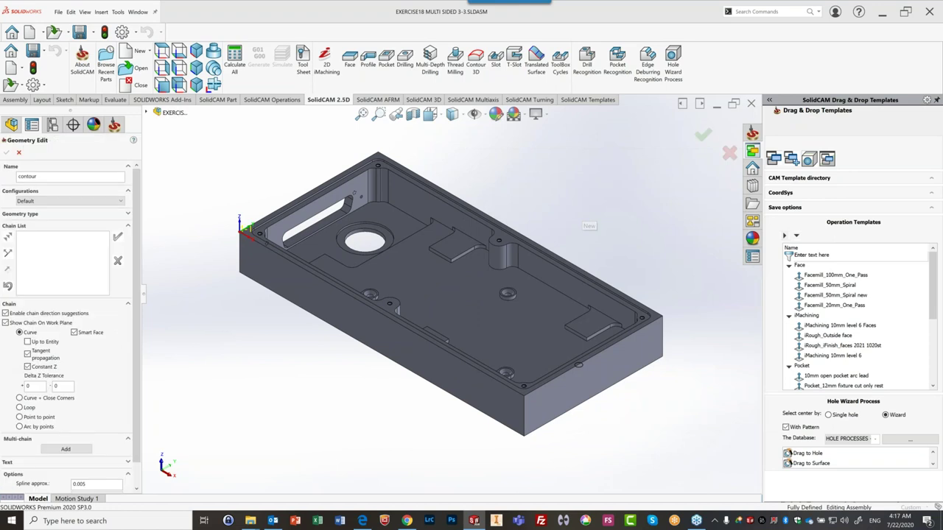
{"action": "left_click", "coordinate": [413, 229]}
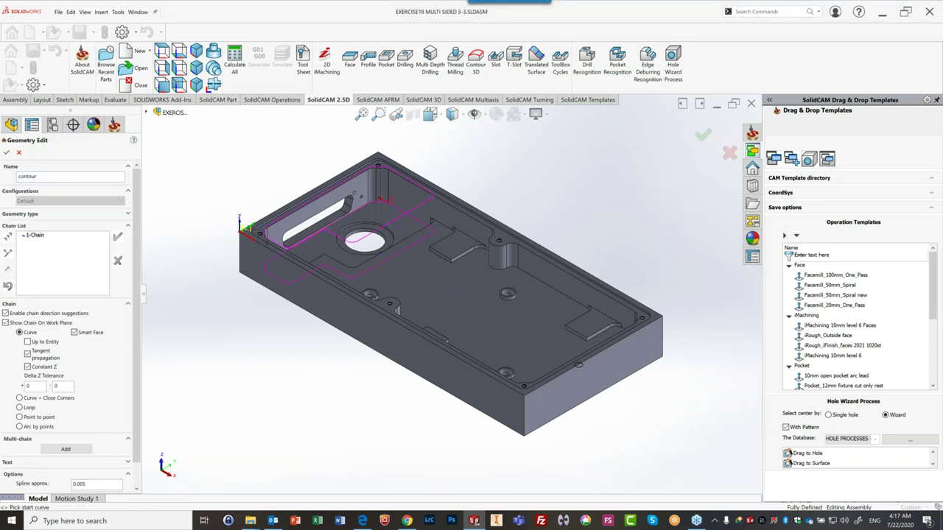
{"action": "left_click", "coordinate": [6, 153]}
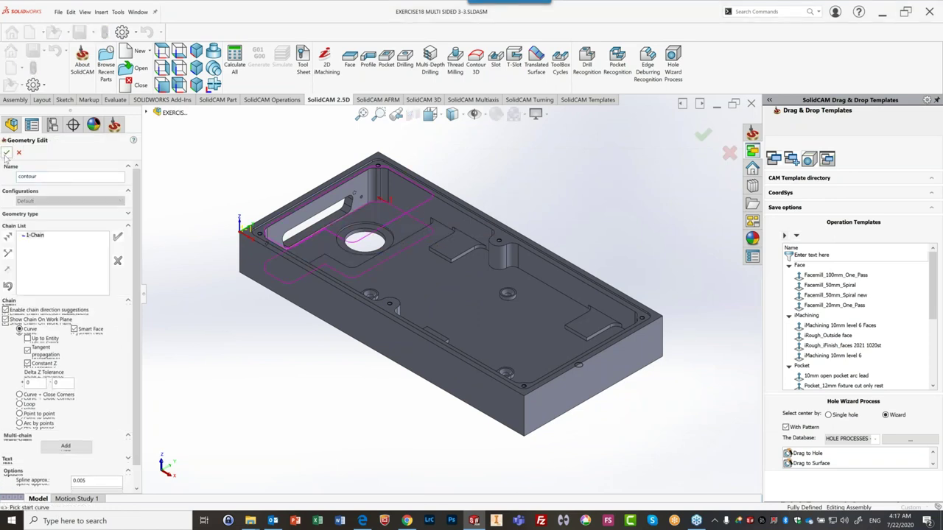
Step: Assign the 16 mm end mill from the tool library to the pocket
{"action": "left_click", "coordinate": [497, 205]}
{"action": "left_click", "coordinate": [627, 364]}
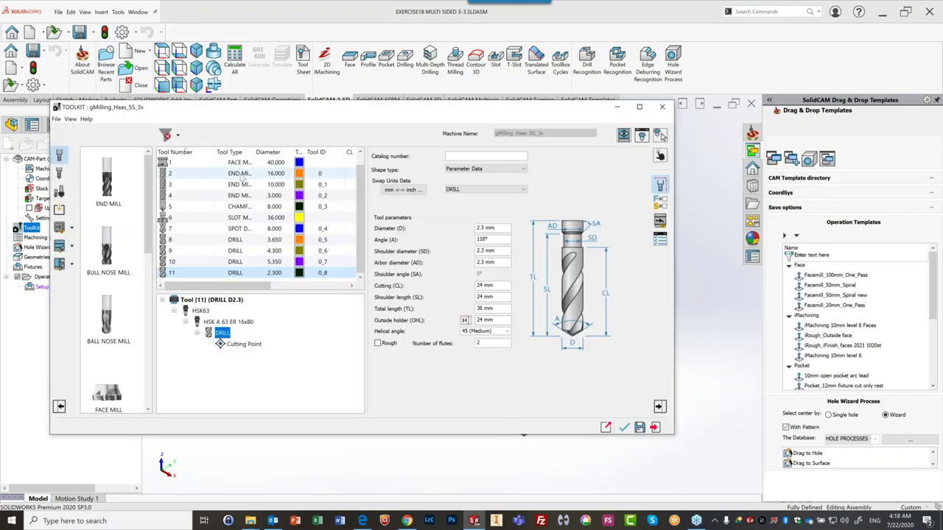
{"action": "left_click", "coordinate": [242, 174]}
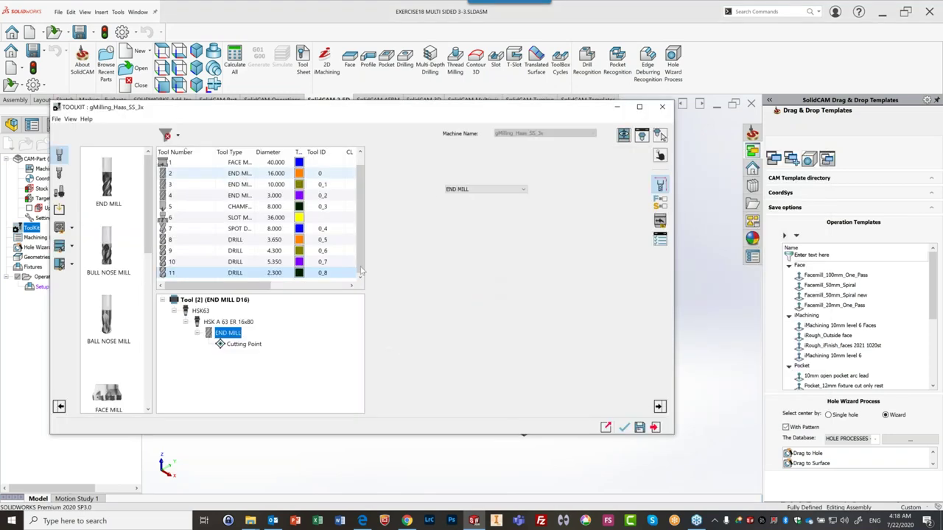
{"action": "left_click", "coordinate": [624, 428]}
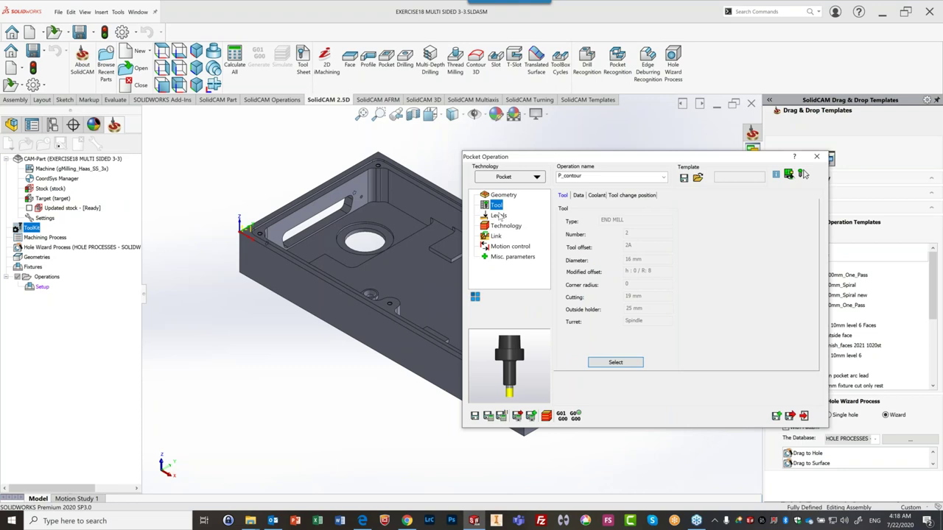
Step: Save and calculate the P_contour pocket, exit, and start a second pocket operation
{"action": "left_click", "coordinate": [499, 216]}
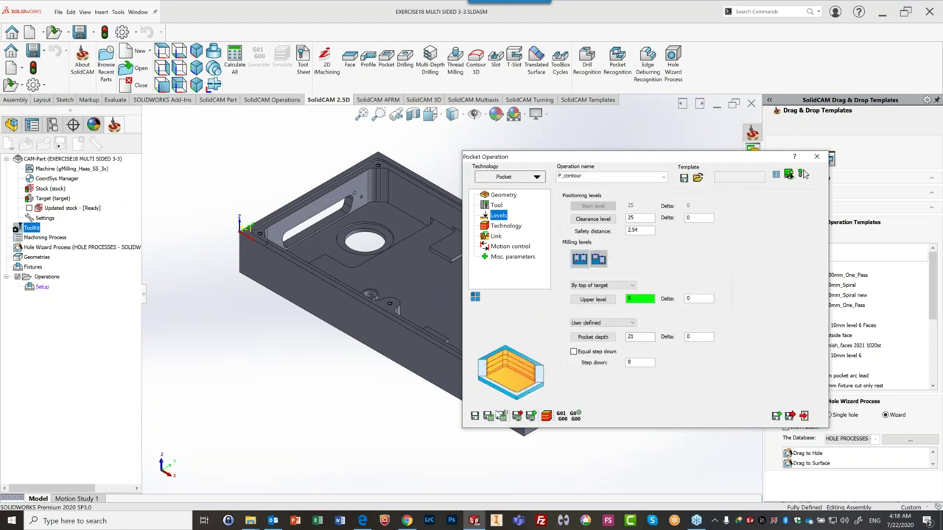
{"action": "left_click", "coordinate": [488, 417]}
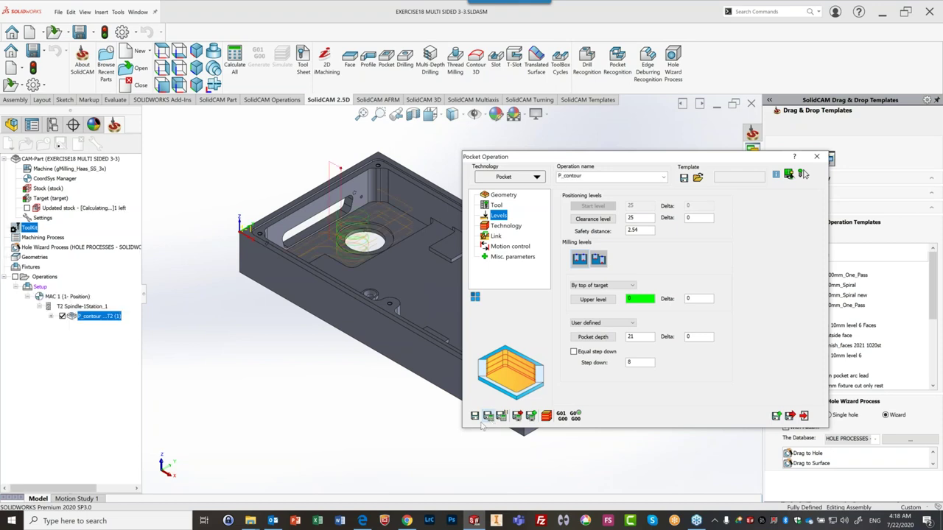
{"action": "left_click", "coordinate": [804, 417]}
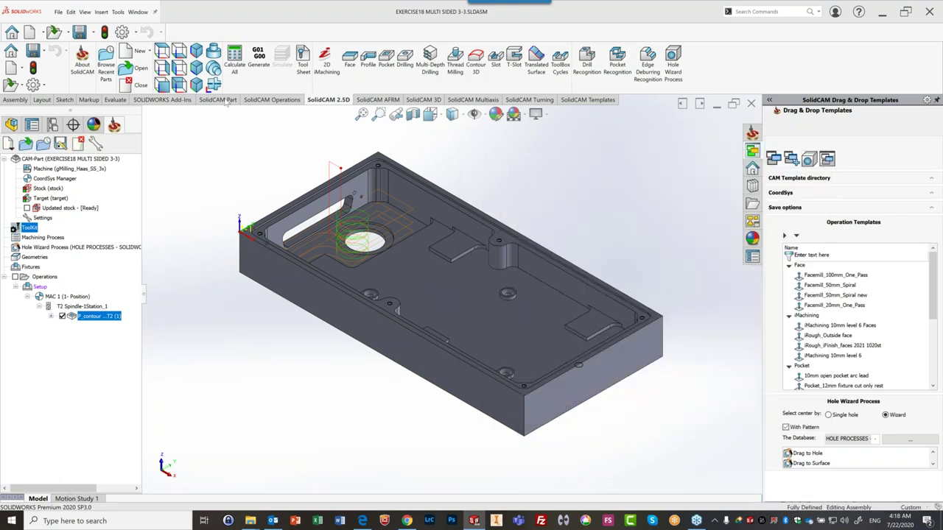
{"action": "left_click", "coordinate": [389, 65]}
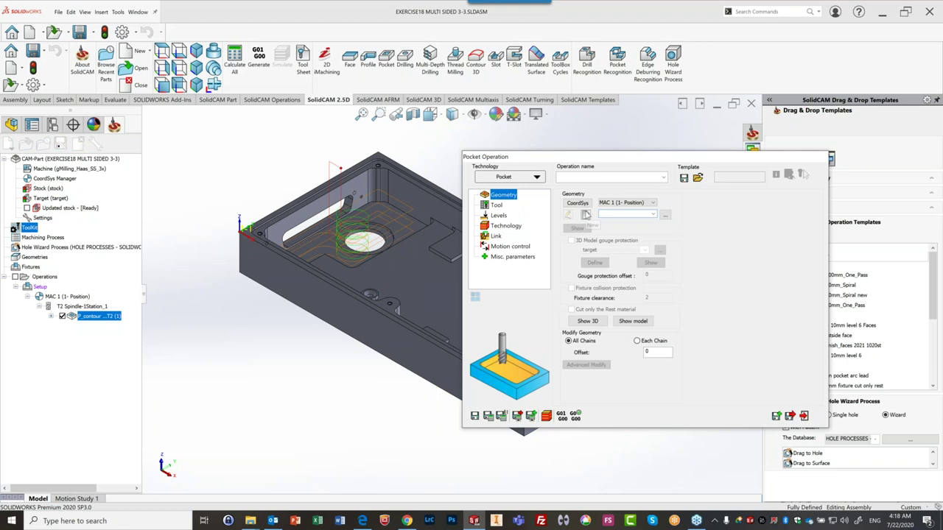
Step: Define P_contour1's geometry as the pocket floor chains and assign the 10 mm end mill (tool 3)
{"action": "left_click", "coordinate": [817, 157]}
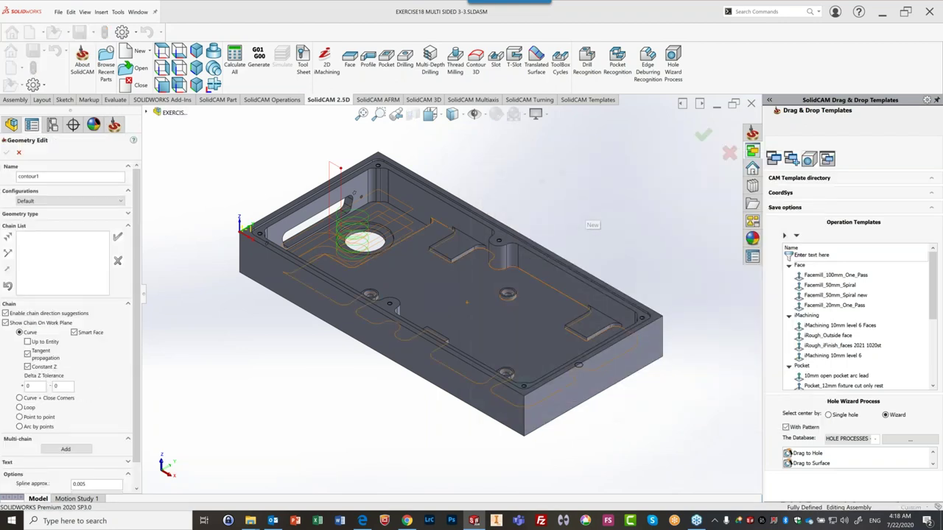
{"action": "left_click", "coordinate": [467, 301]}
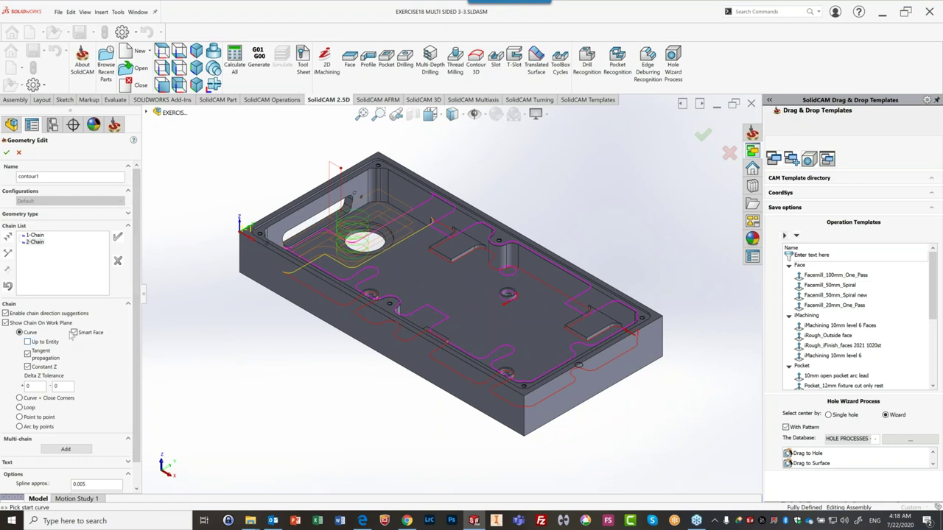
{"action": "middle_click_drag", "start_coordinate": [413, 310], "coordinate": [243, 310]}
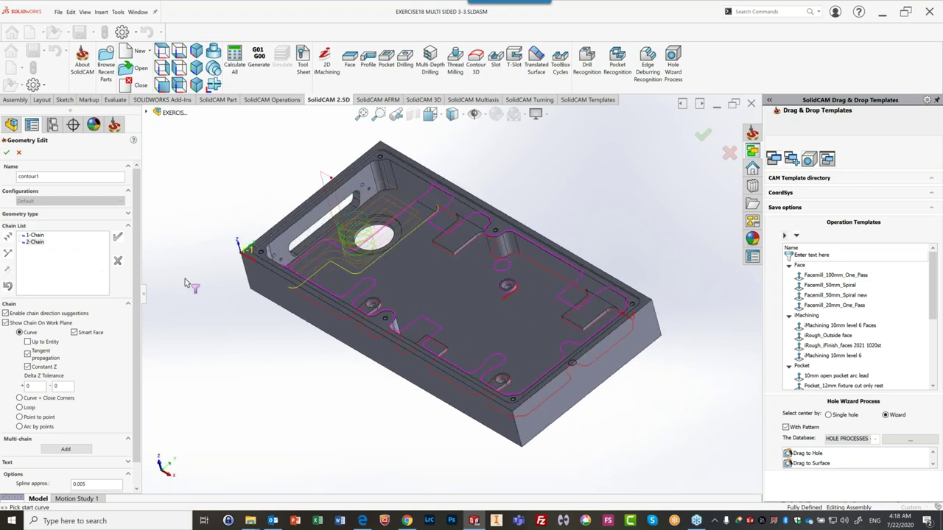
{"action": "left_click", "coordinate": [6, 153]}
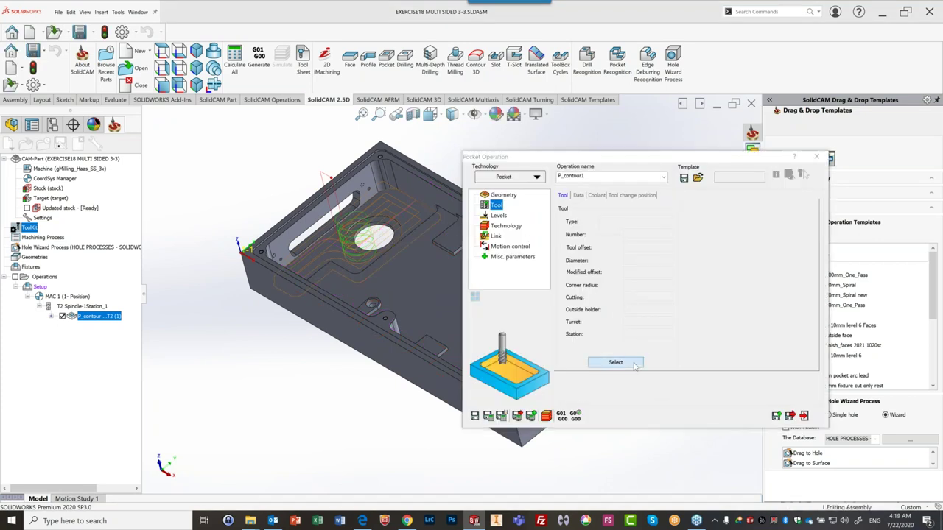
{"action": "left_click", "coordinate": [616, 363]}
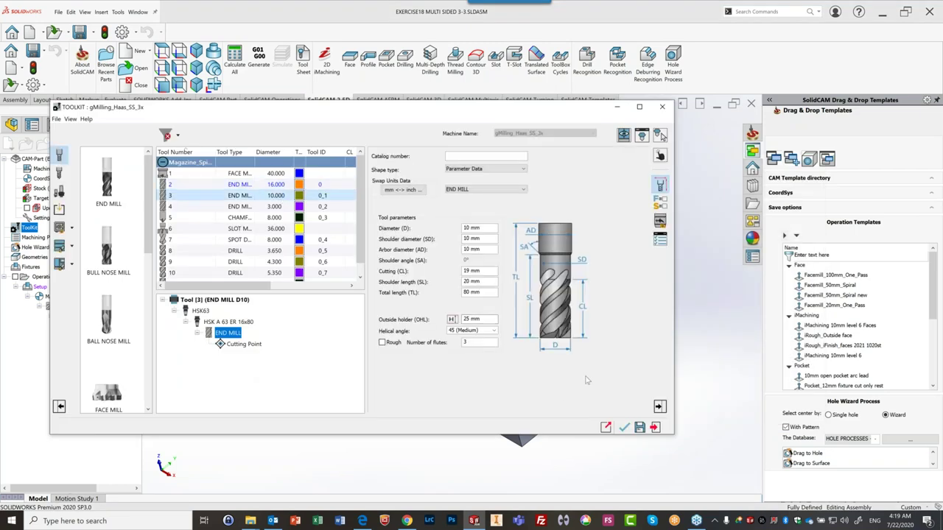
{"action": "left_click", "coordinate": [625, 429]}
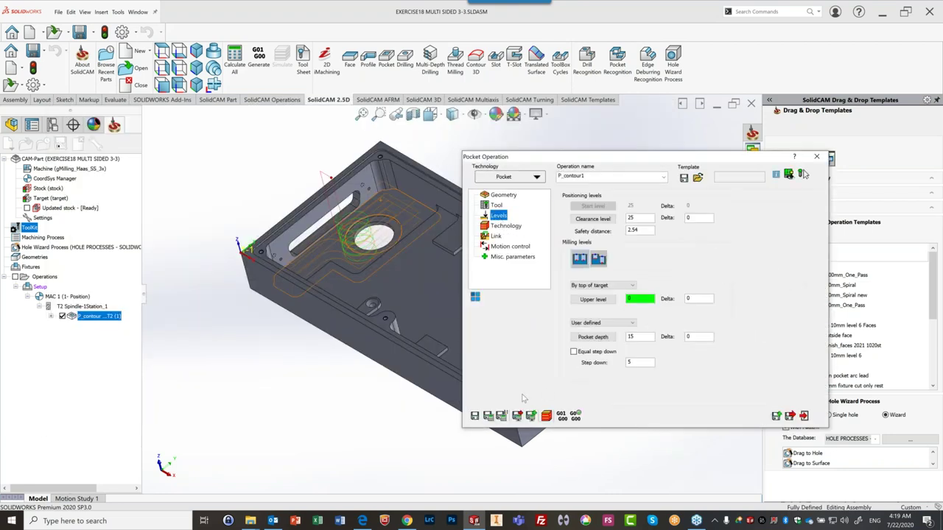
Step: Save and calculate the P_contour1 toolpath, then open the ToolKit tool table beside it
{"action": "left_click", "coordinate": [489, 417]}
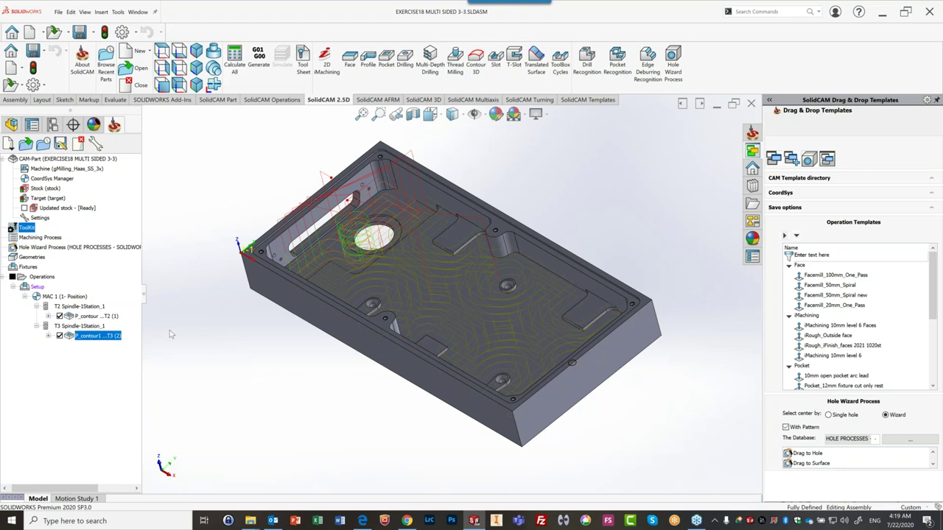
{"action": "double_click", "coordinate": [26, 229]}
{"action": "left_click_drag", "start_coordinate": [219, 109], "coordinate": [440, 102]}
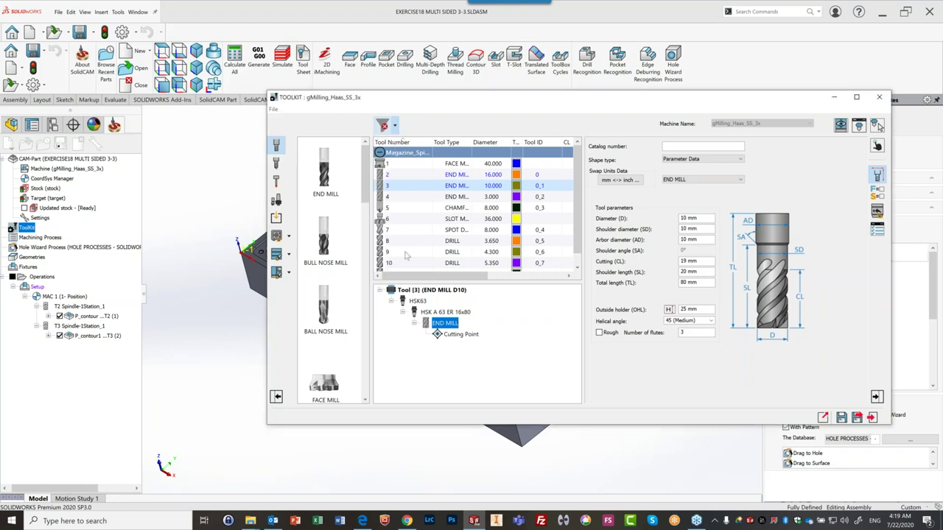
Step: Filter the ToolKit list by Milling Tools, Turning Tools, Tools Used In Operation, then Unused Tools
{"action": "left_click", "coordinate": [386, 167]}
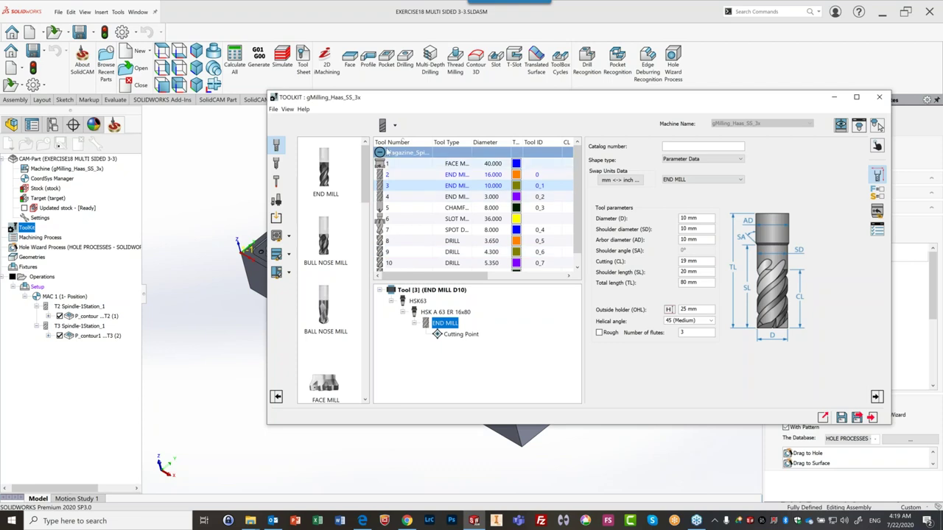
{"action": "left_click", "coordinate": [388, 126]}
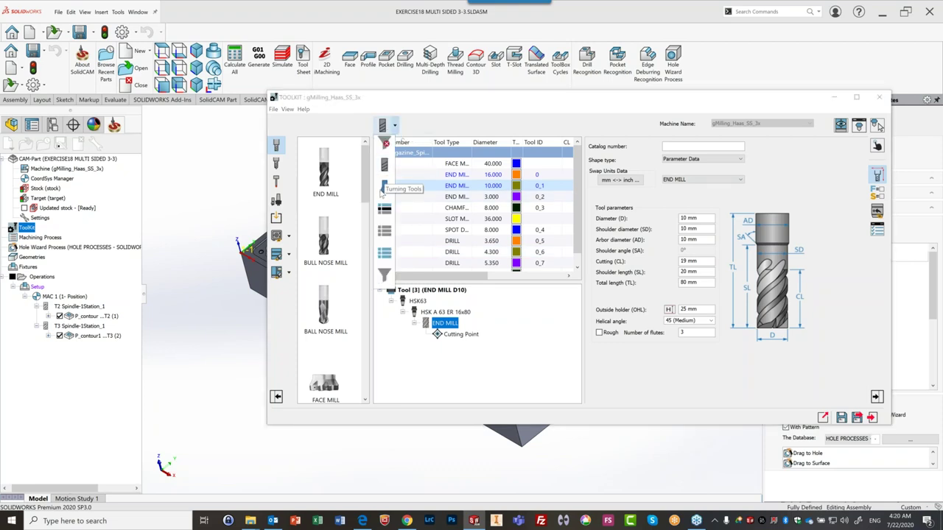
{"action": "left_click", "coordinate": [384, 189]}
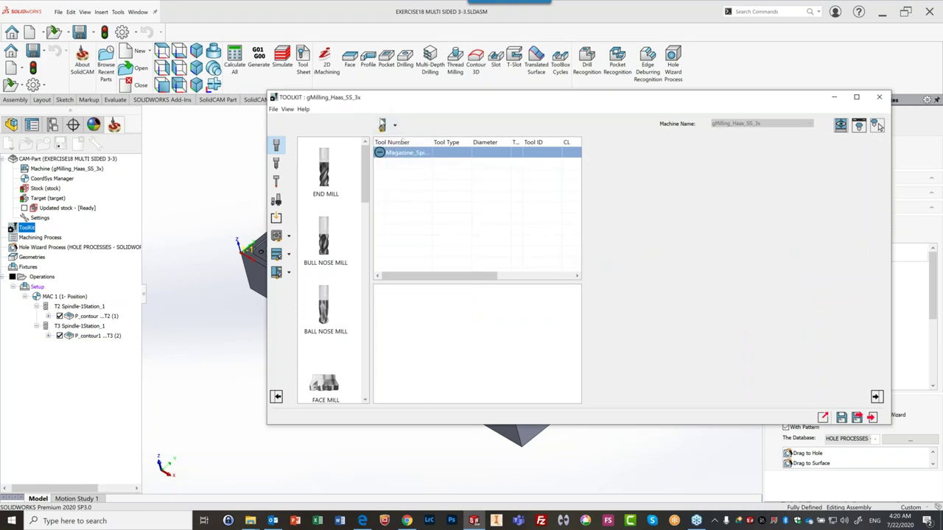
{"action": "left_click", "coordinate": [395, 127]}
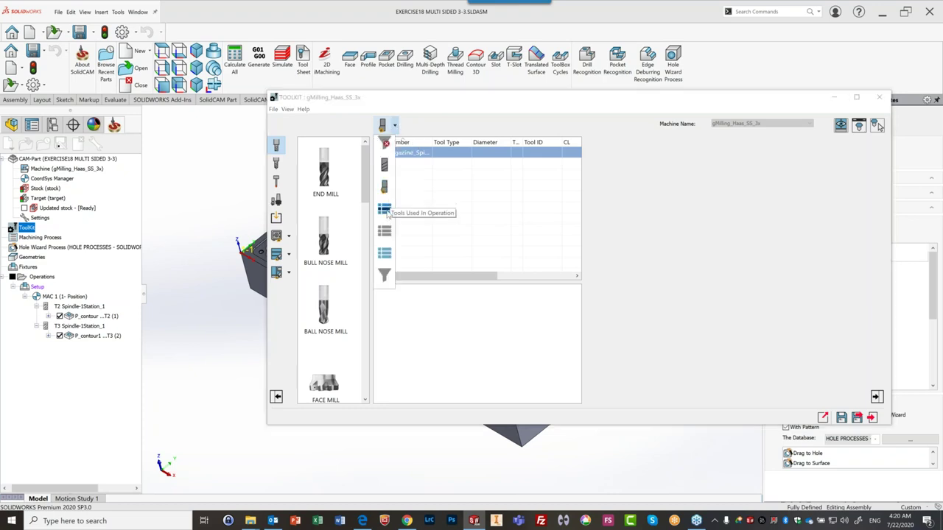
{"action": "left_click", "coordinate": [388, 213]}
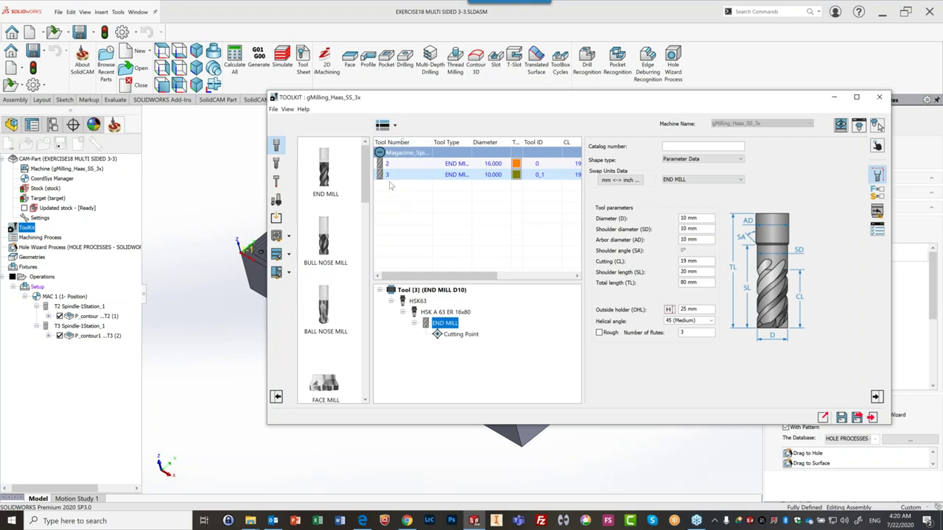
{"action": "left_click", "coordinate": [394, 125]}
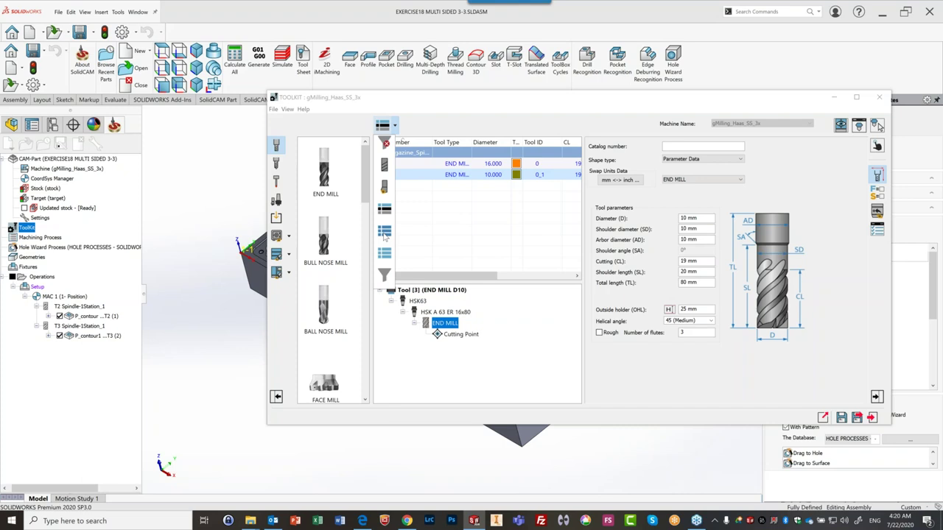
{"action": "left_click", "coordinate": [384, 234]}
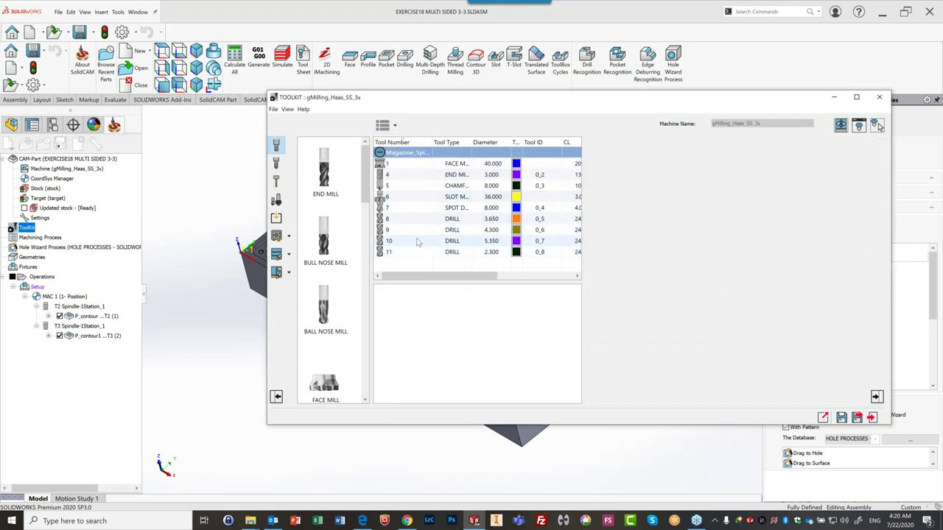
Step: Cancel the ToolKit filter so every tool is listed again
{"action": "left_click", "coordinate": [393, 125]}
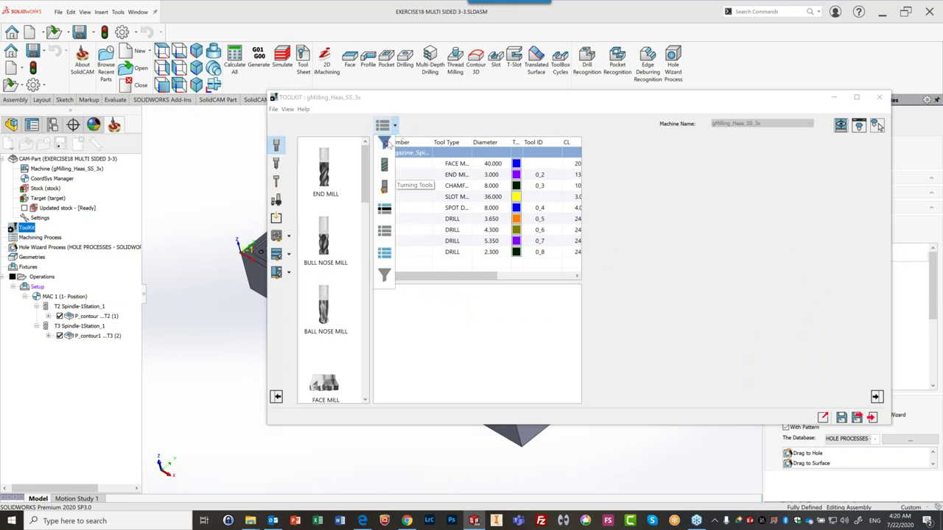
{"action": "left_click", "coordinate": [384, 143]}
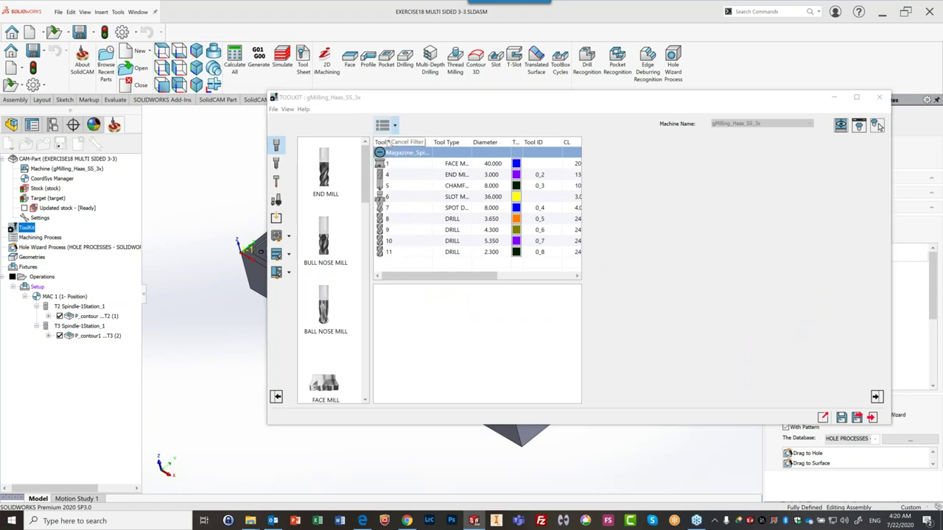
{"action": "left_click", "coordinate": [424, 186]}
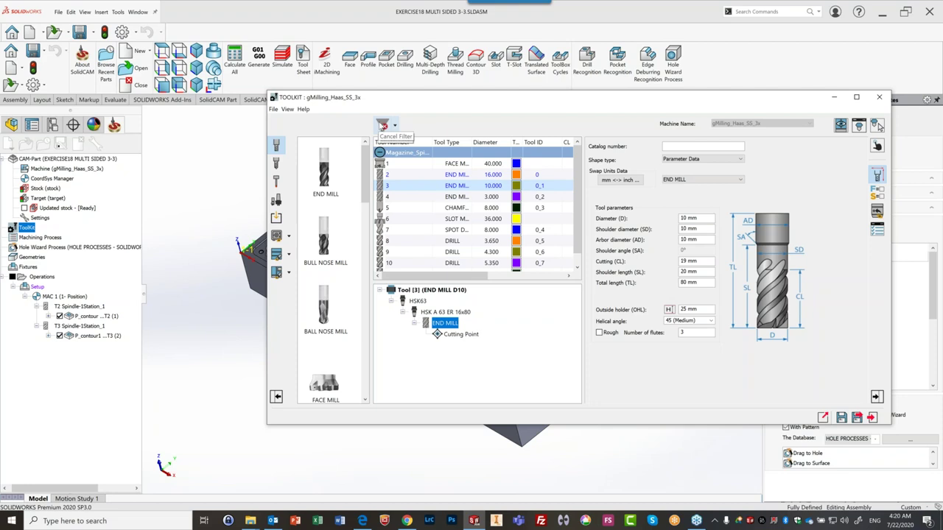
{"action": "left_click", "coordinate": [383, 125]}
{"action": "left_click", "coordinate": [395, 126]}
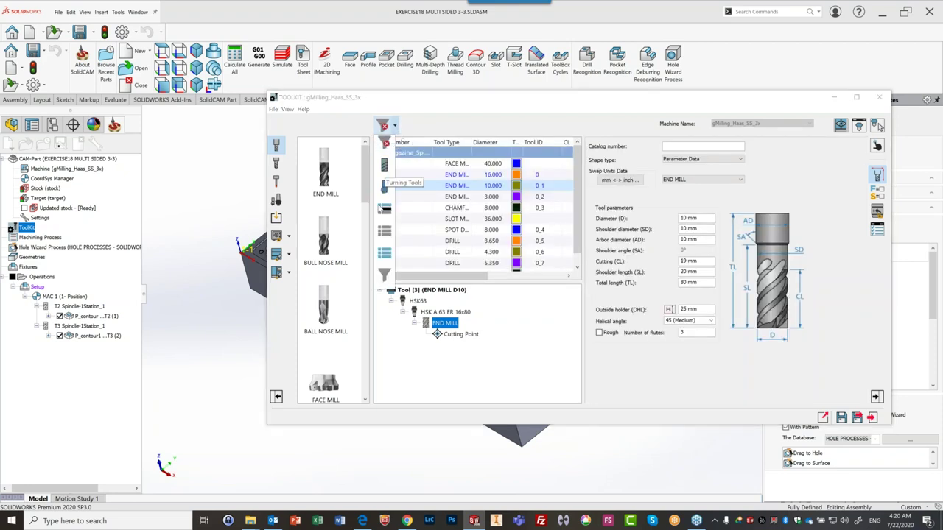
Step: Open the 'Search in: ToolTable.tlp' advanced filter and expand the Cutter > MILLING categories
{"action": "left_click", "coordinate": [384, 275]}
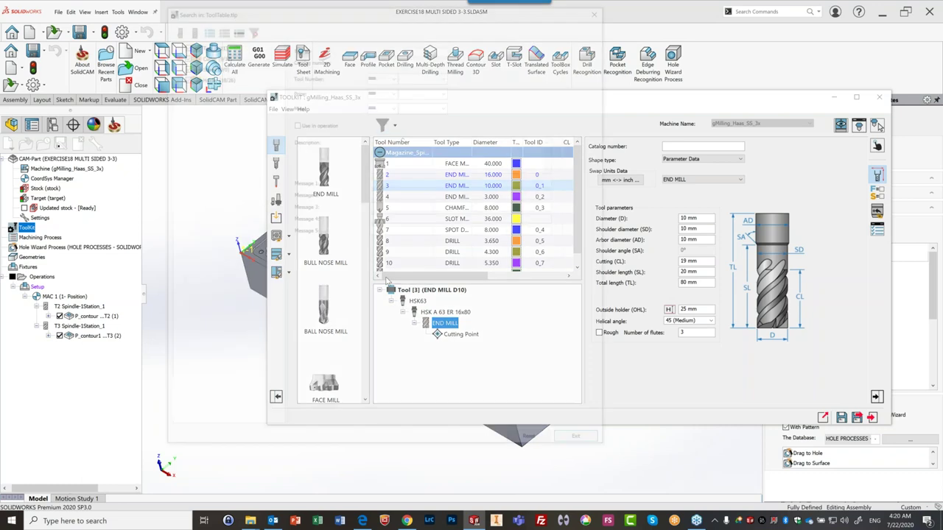
{"action": "left_click_drag", "start_coordinate": [345, 24], "coordinate": [682, 58]}
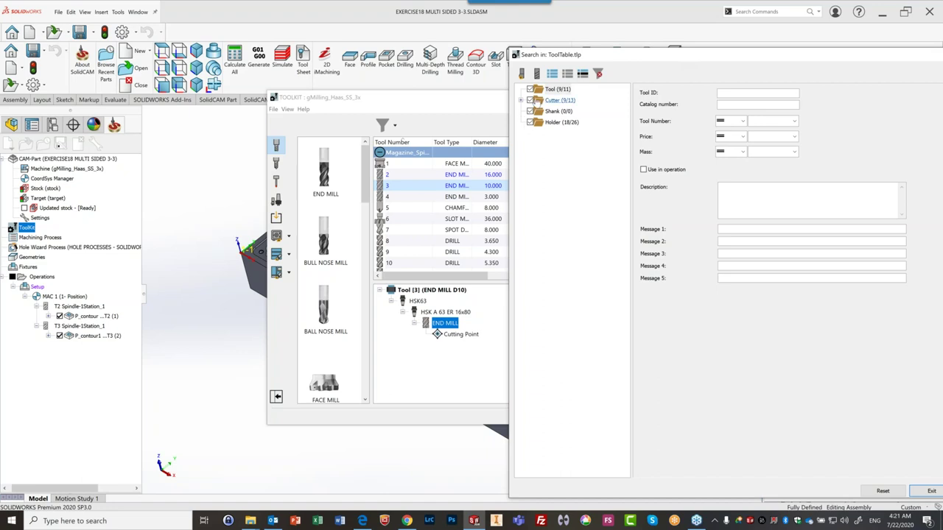
{"action": "left_click", "coordinate": [530, 100]}
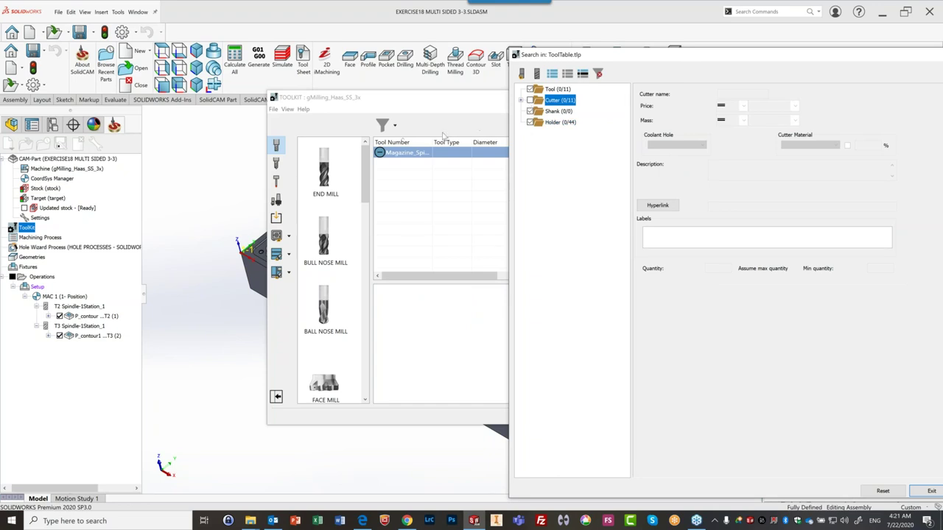
{"action": "left_click", "coordinate": [414, 278]}
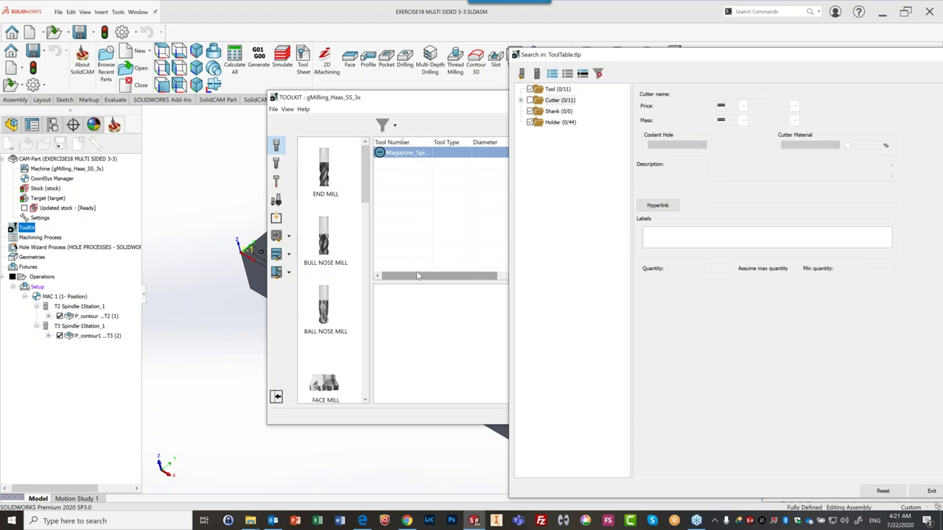
{"action": "left_click", "coordinate": [522, 101]}
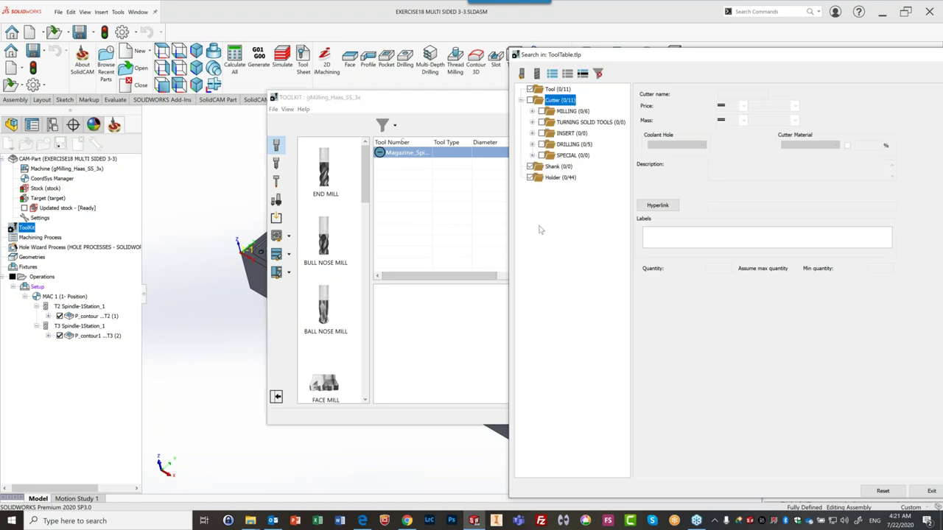
{"action": "left_click", "coordinate": [533, 111]}
{"action": "left_click", "coordinate": [534, 112]}
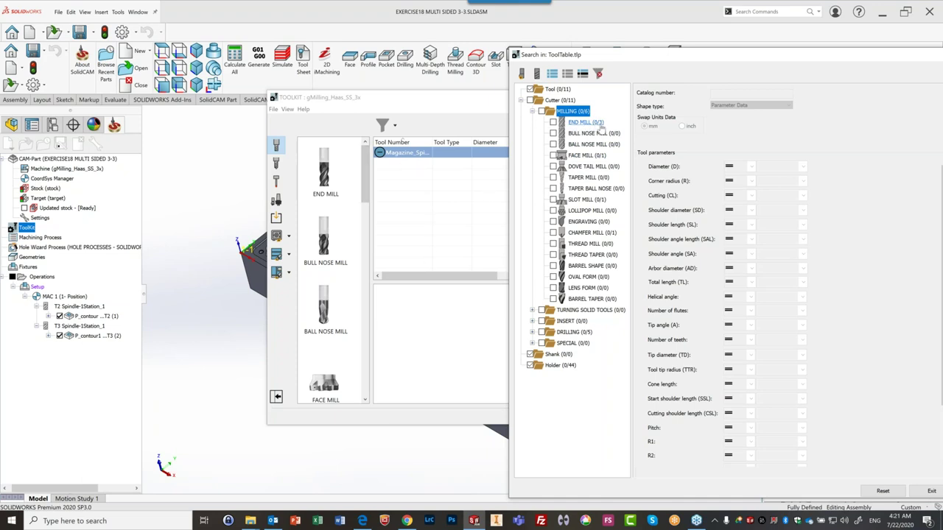
Step: Check END MILL under Cutter > MILLING so the search counts END MILL (3/3)
{"action": "left_click", "coordinate": [553, 123]}
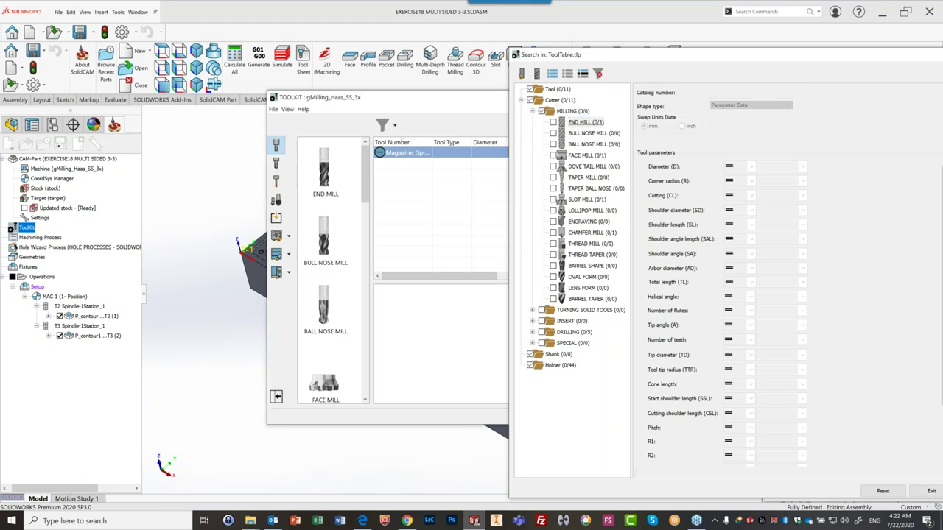
{"action": "left_click", "coordinate": [553, 122]}
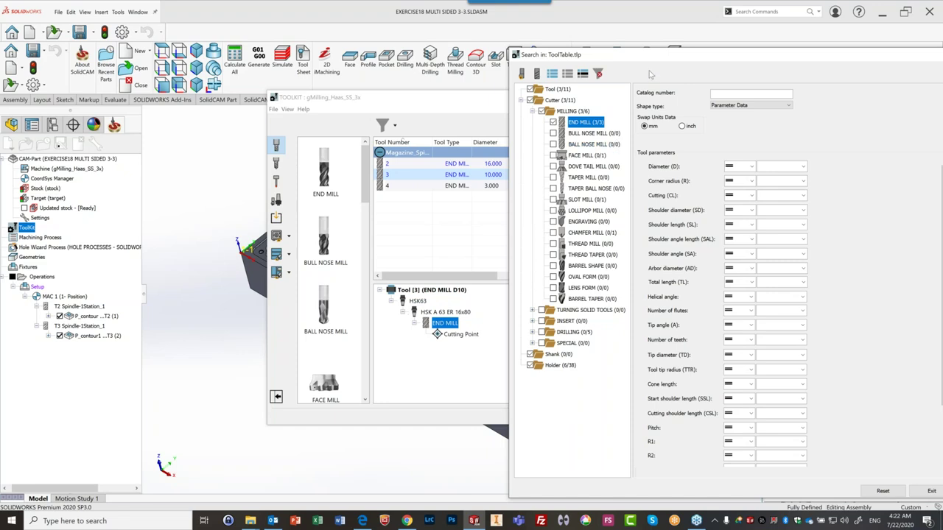
{"action": "left_click_drag", "start_coordinate": [643, 63], "coordinate": [482, 55]}
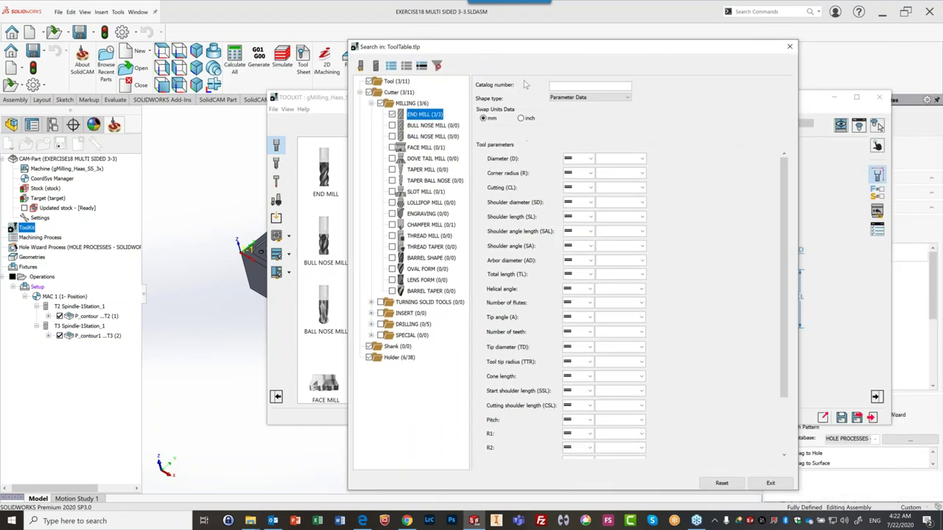
{"action": "left_click_drag", "start_coordinate": [537, 49], "coordinate": [625, 33]}
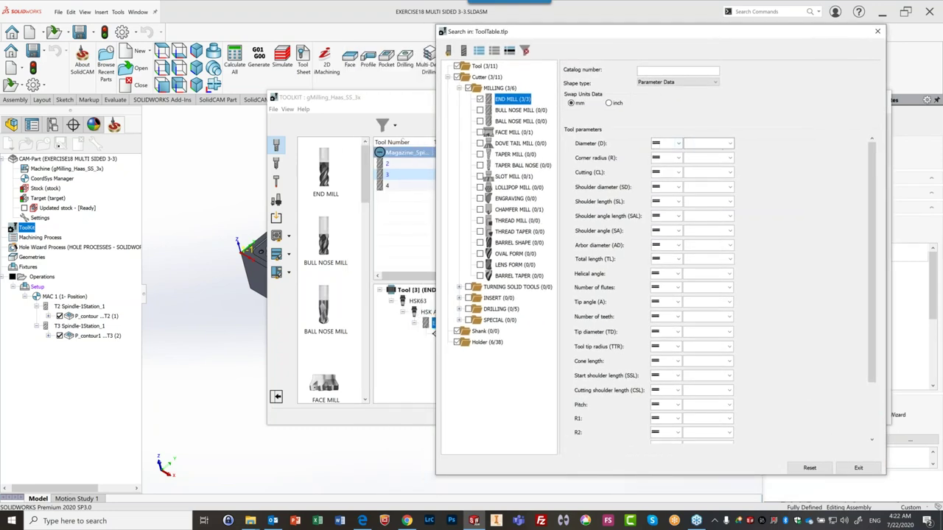
{"action": "left_click", "coordinate": [730, 143]}
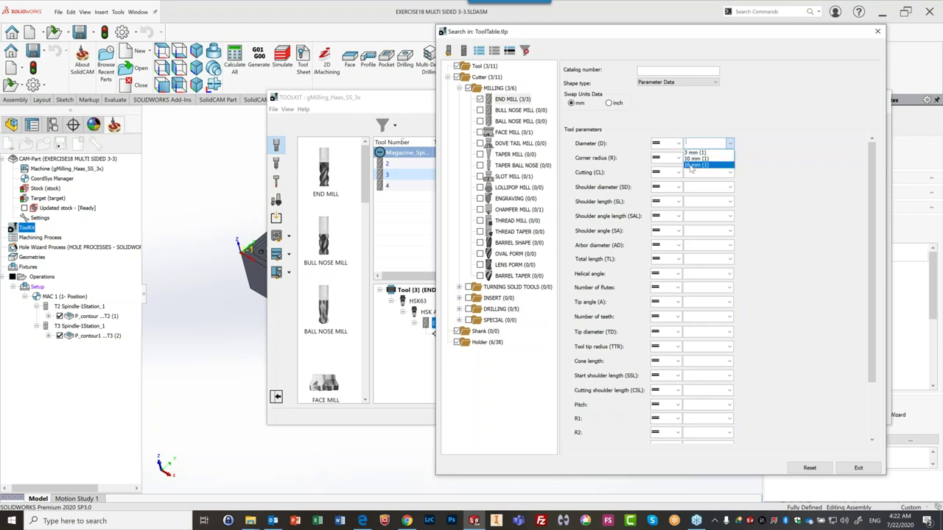
{"action": "left_click", "coordinate": [692, 159]}
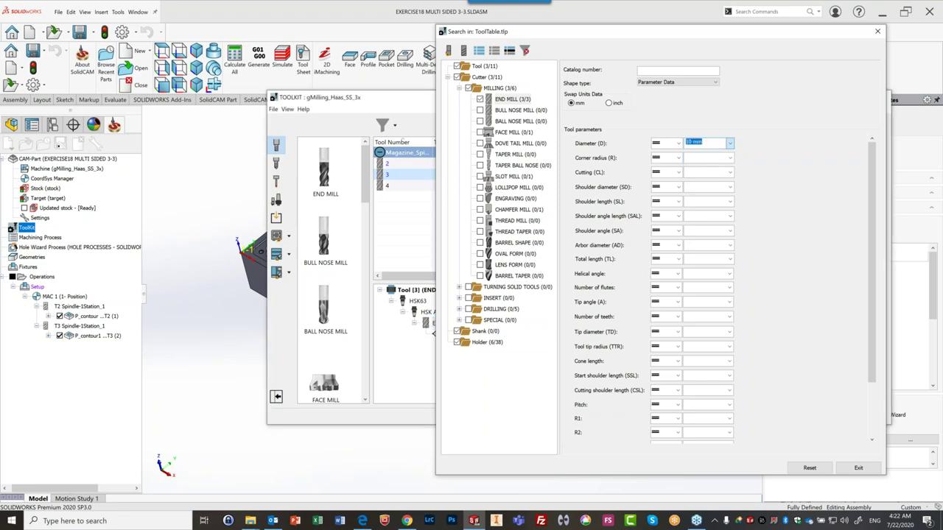
{"action": "left_click_drag", "start_coordinate": [638, 48], "coordinate": [664, 25]}
{"action": "key", "text": "alt+Down"}
{"action": "key", "text": "Return"}
{"action": "left_click_drag", "start_coordinate": [737, 135], "coordinate": [697, 136]}
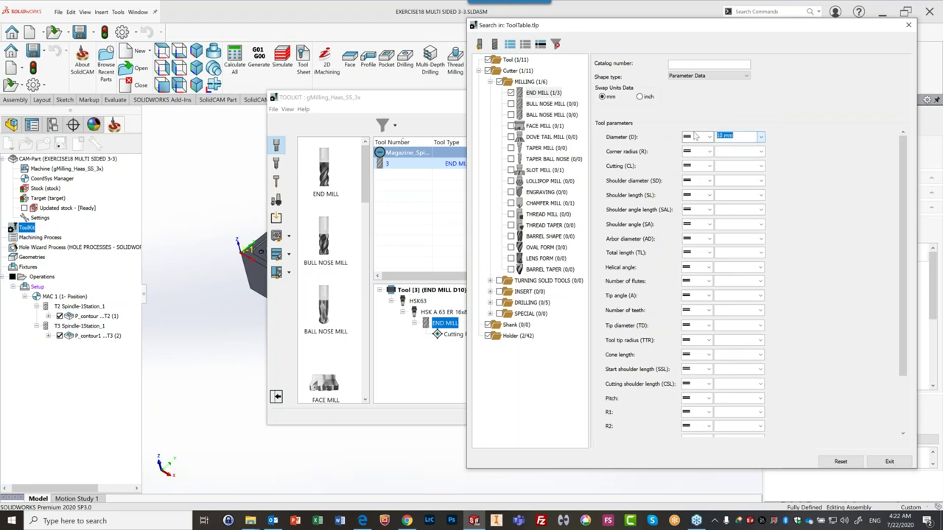
{"action": "key", "text": "BackSpace"}
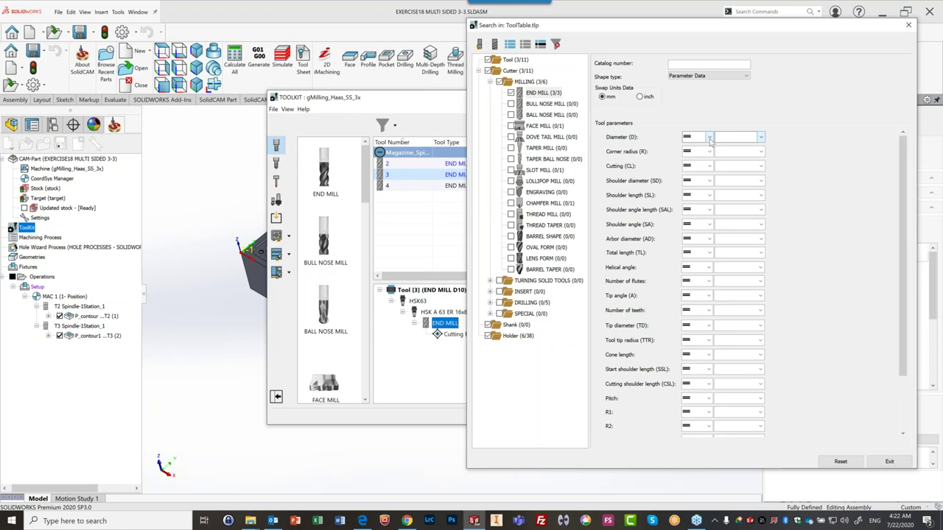
{"action": "left_click", "coordinate": [710, 140]}
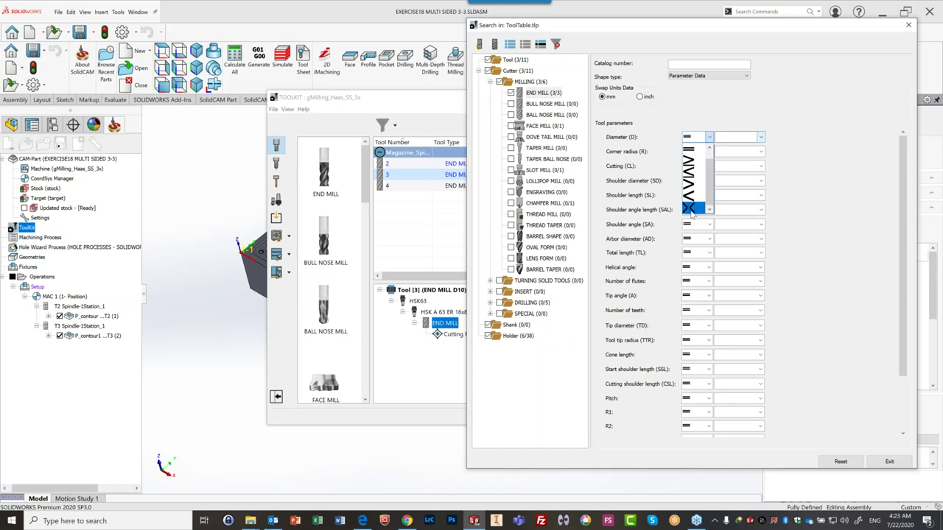
Step: Set the end mill Diameter filter to a range between 10 mm and 16 mm
{"action": "left_click", "coordinate": [693, 210]}
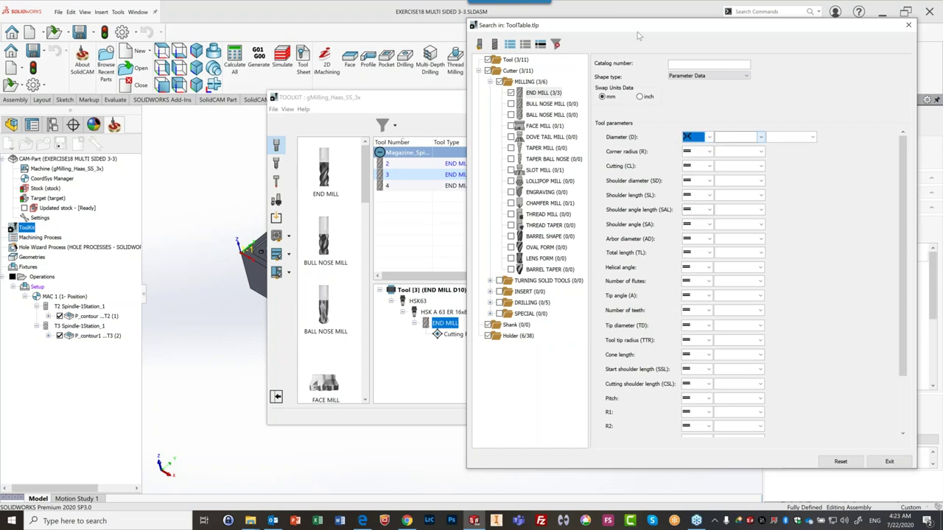
{"action": "left_click_drag", "start_coordinate": [580, 24], "coordinate": [396, 6]}
{"action": "left_click", "coordinate": [567, 122]}
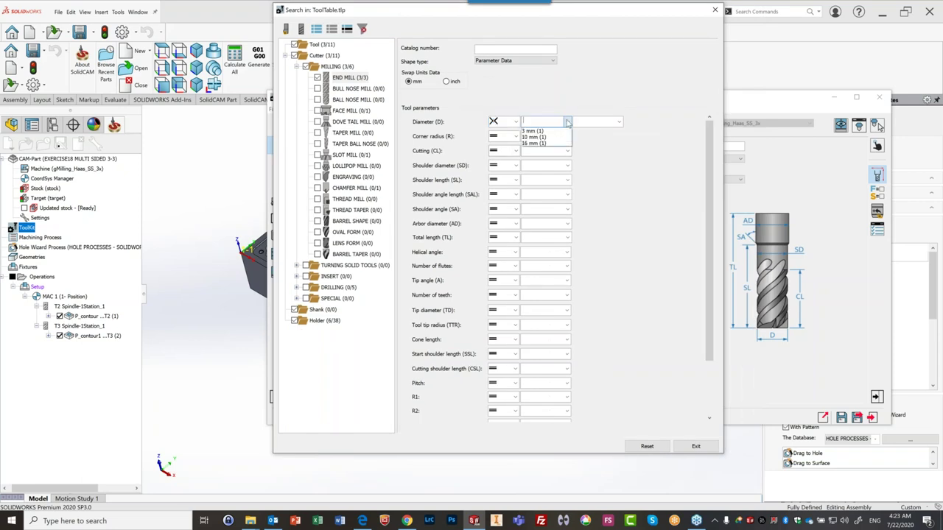
{"action": "left_click", "coordinate": [532, 137]}
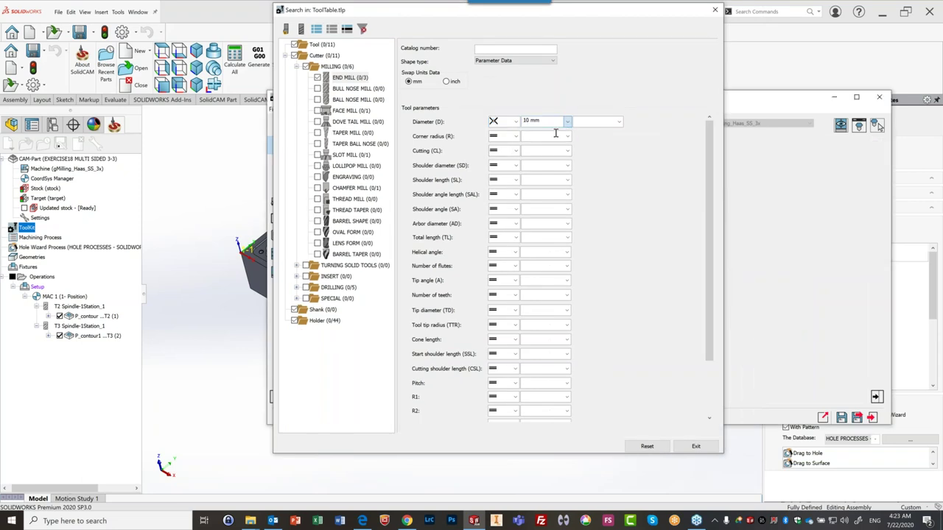
{"action": "left_click", "coordinate": [619, 122]}
{"action": "left_click", "coordinate": [604, 131]}
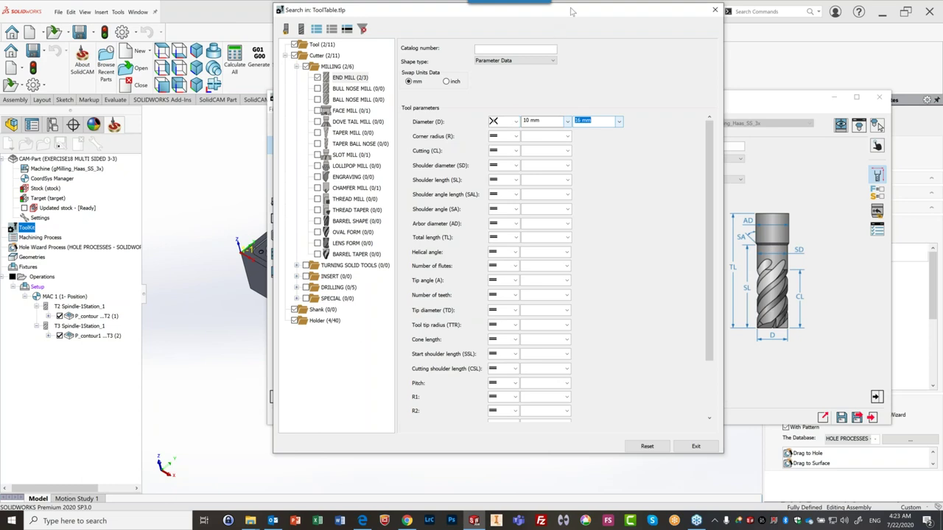
{"action": "left_click_drag", "start_coordinate": [571, 11], "coordinate": [823, 37]}
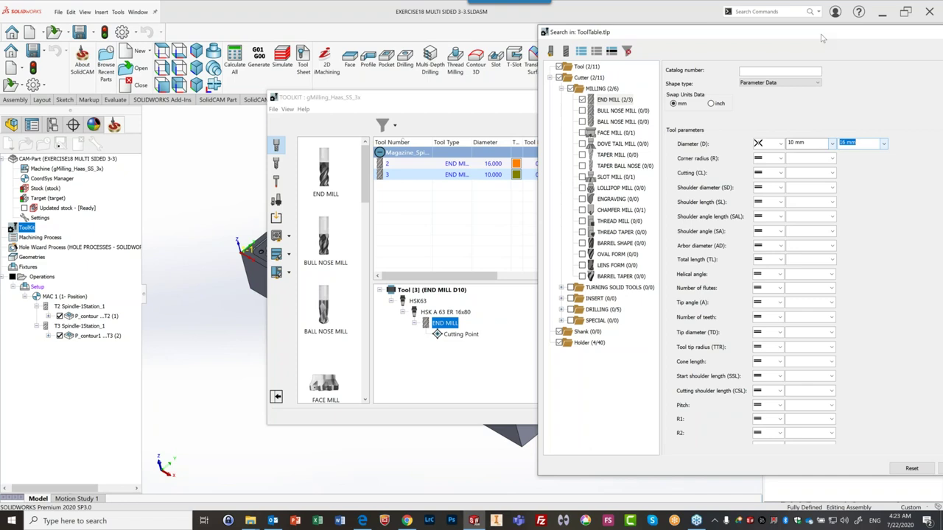
{"action": "left_click_drag", "start_coordinate": [823, 39], "coordinate": [579, 40]}
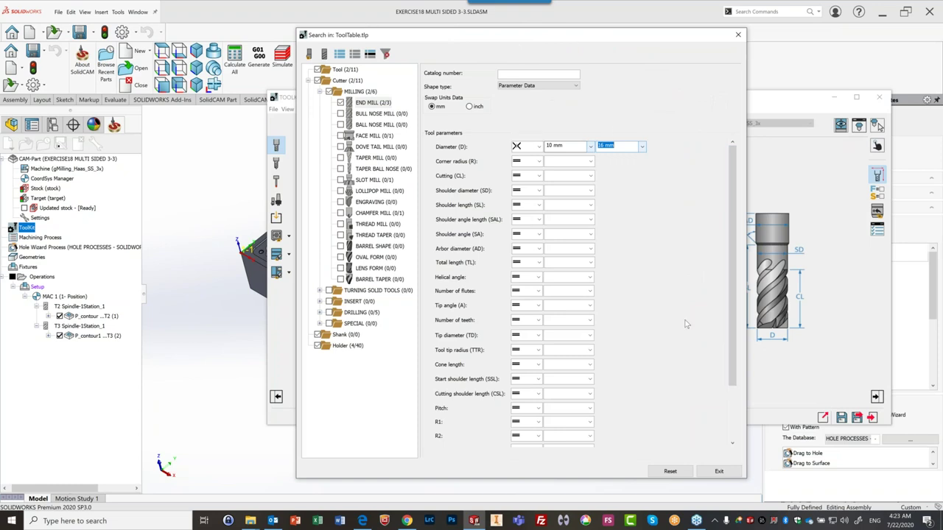
Step: Exit the tool search, keeping the ToolKit filtered to end mills 2 and 3
{"action": "left_click", "coordinate": [712, 476]}
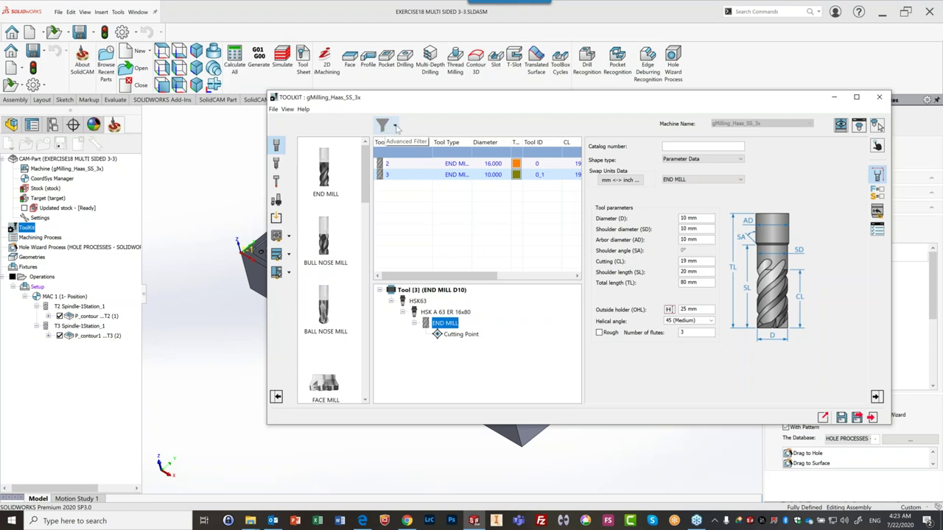
{"action": "left_click", "coordinate": [394, 125]}
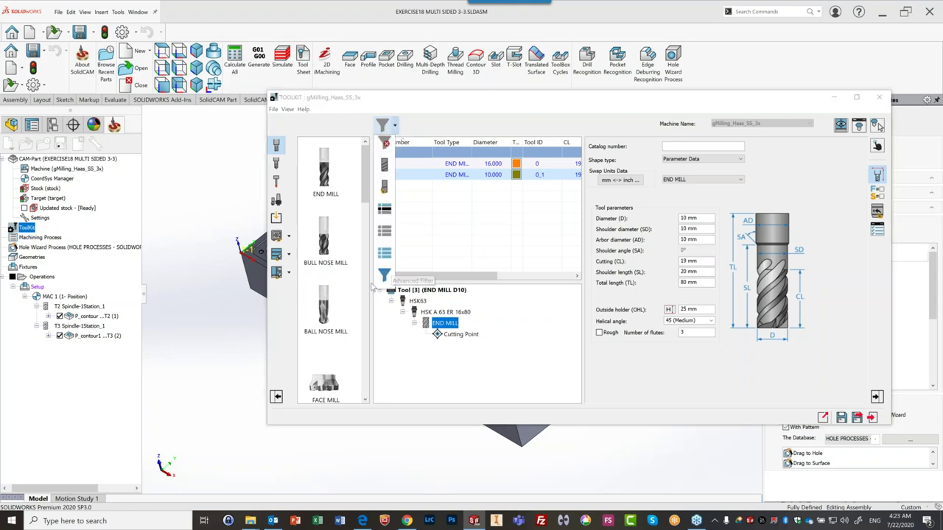
{"action": "left_click", "coordinate": [384, 143]}
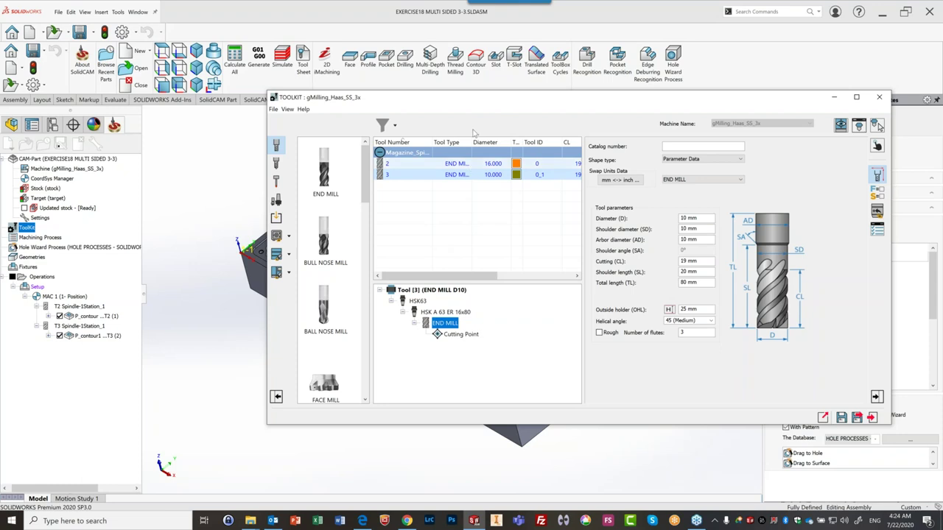
Step: Close the ToolKit window to reveal the part with its pocket toolpaths
{"action": "left_click_drag", "start_coordinate": [424, 103], "coordinate": [328, 96]}
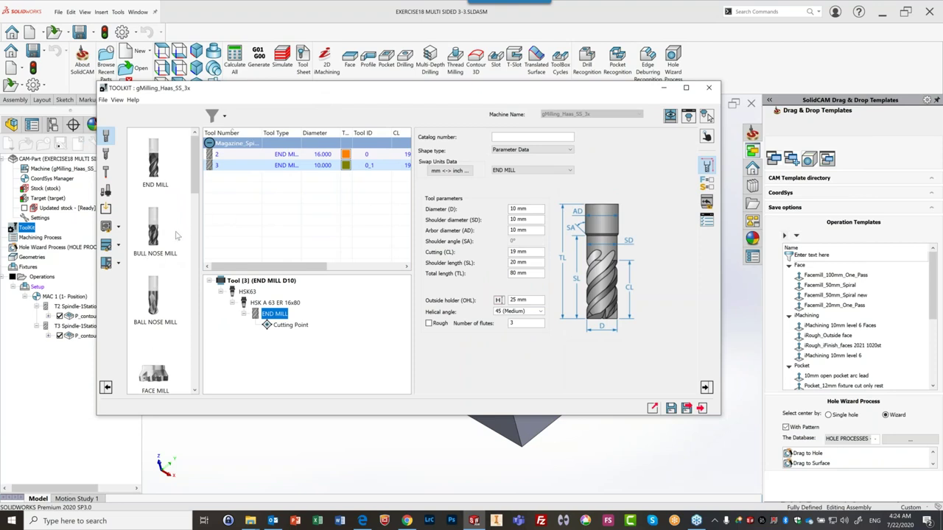
{"action": "scroll", "coordinate": [177, 236], "scroll_direction": "down", "scroll_amount": 2}
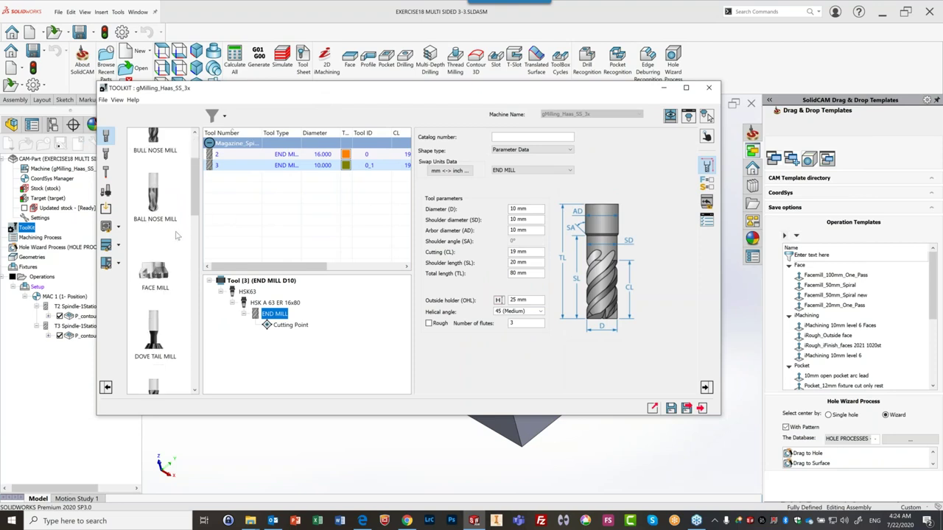
{"action": "scroll", "coordinate": [177, 236], "scroll_direction": "up", "scroll_amount": 2}
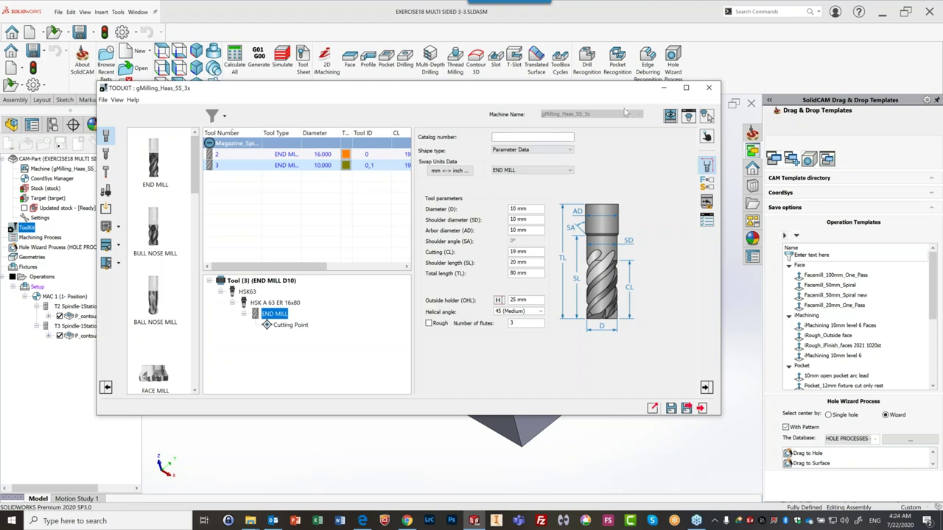
{"action": "left_click", "coordinate": [708, 89]}
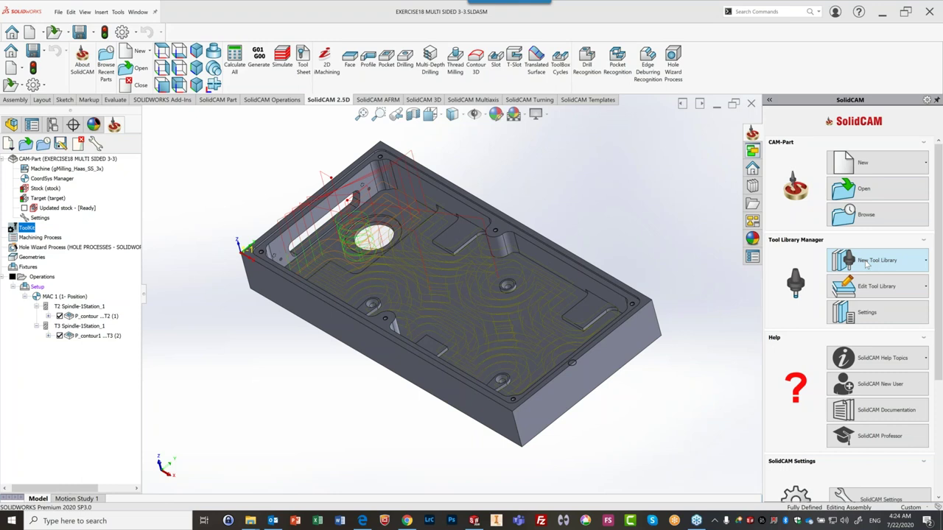
Step: Show the New Tool Library choices: Tool Components, Tool Assemblies and Machine Tool Setup
{"action": "left_click", "coordinate": [867, 267]}
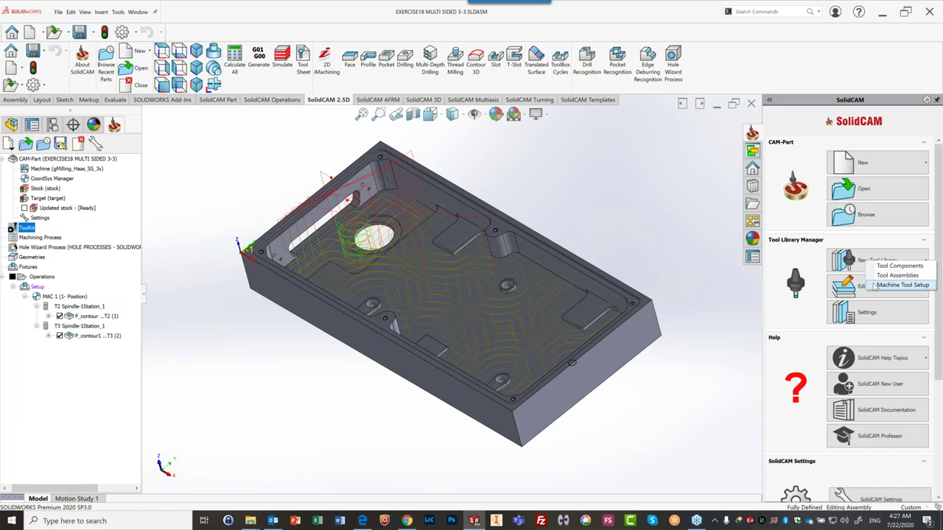
Step: Start a new Machine Tool Setup library with Hermle-B300_iTNC530_3X as its machine
{"action": "left_click", "coordinate": [874, 286]}
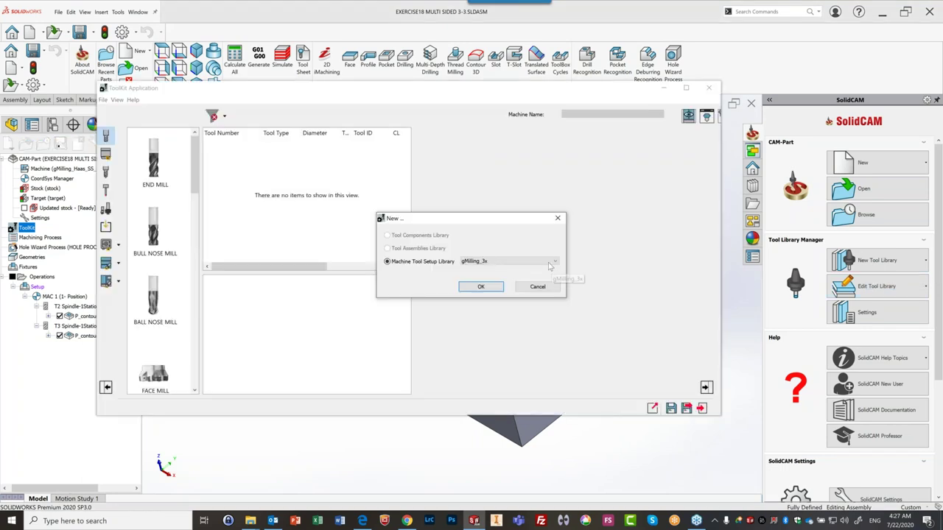
{"action": "left_click", "coordinate": [553, 262]}
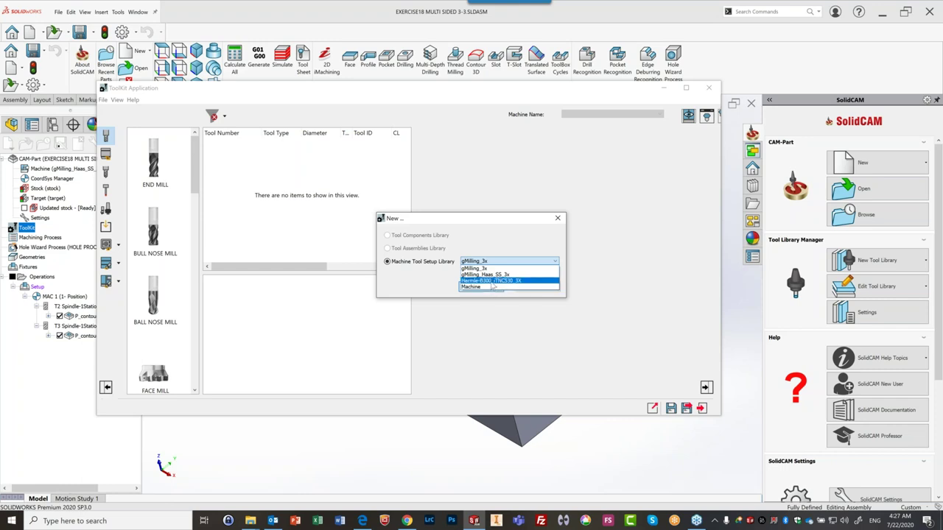
{"action": "left_click", "coordinate": [491, 281]}
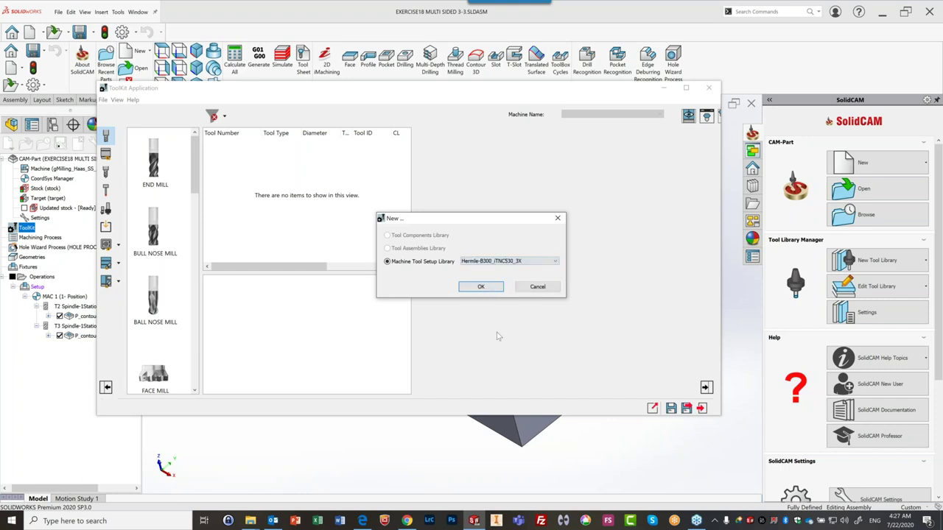
{"action": "left_click", "coordinate": [481, 288]}
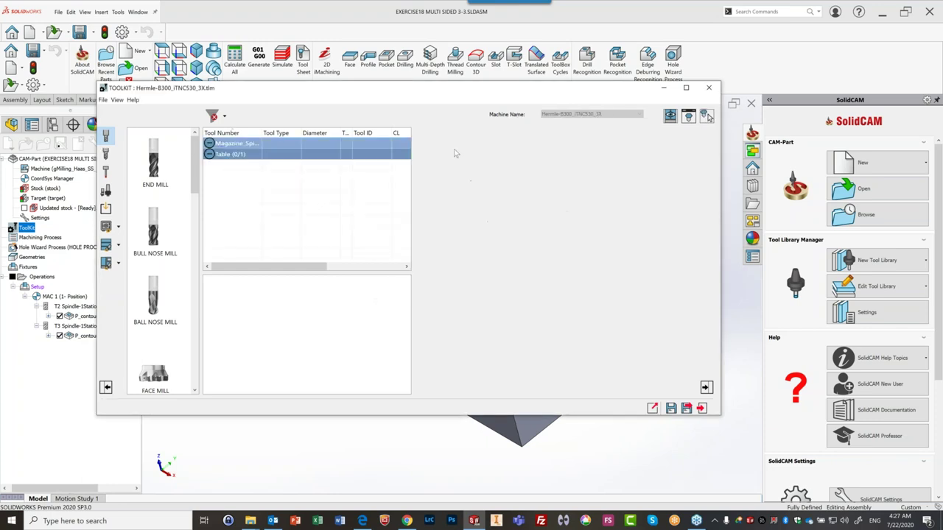
Step: Add a 6 mm end mill to Magazine_Spindle and a 6 mm R1 bull nose mill to the Table
{"action": "left_click_drag", "start_coordinate": [411, 92], "coordinate": [569, 80]}
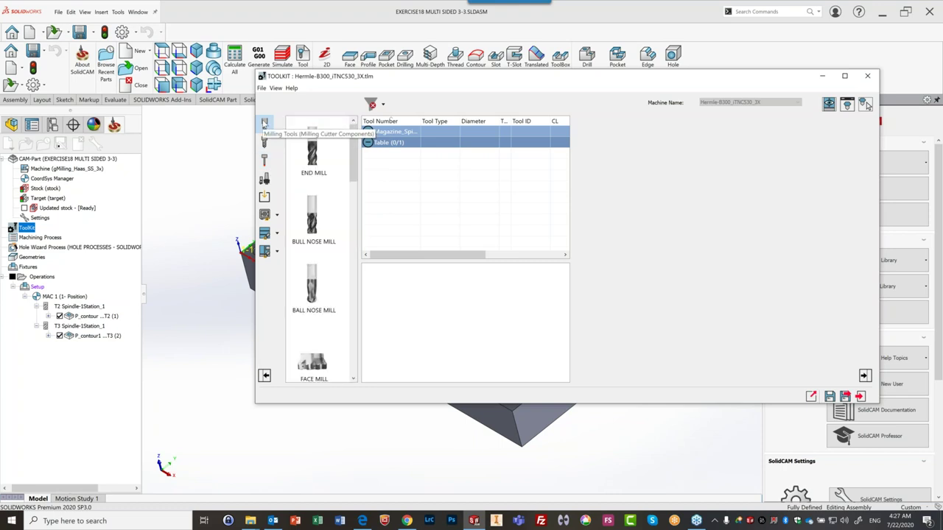
{"action": "left_click", "coordinate": [317, 154]}
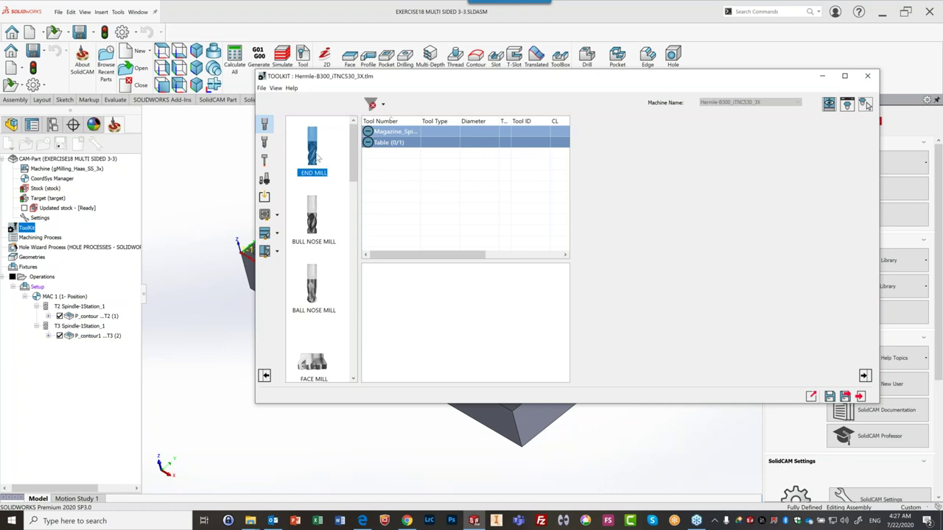
{"action": "double_click", "coordinate": [318, 155]}
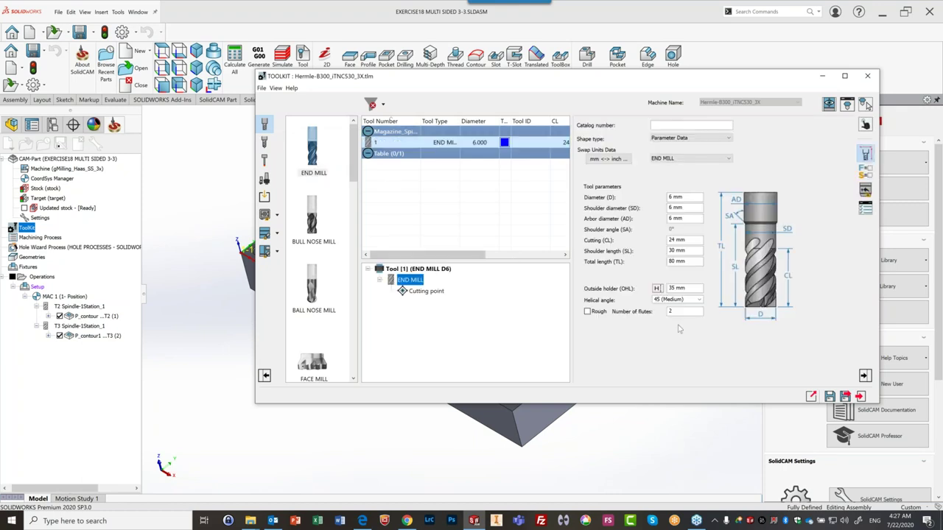
{"action": "left_click_drag", "start_coordinate": [313, 215], "coordinate": [411, 235]}
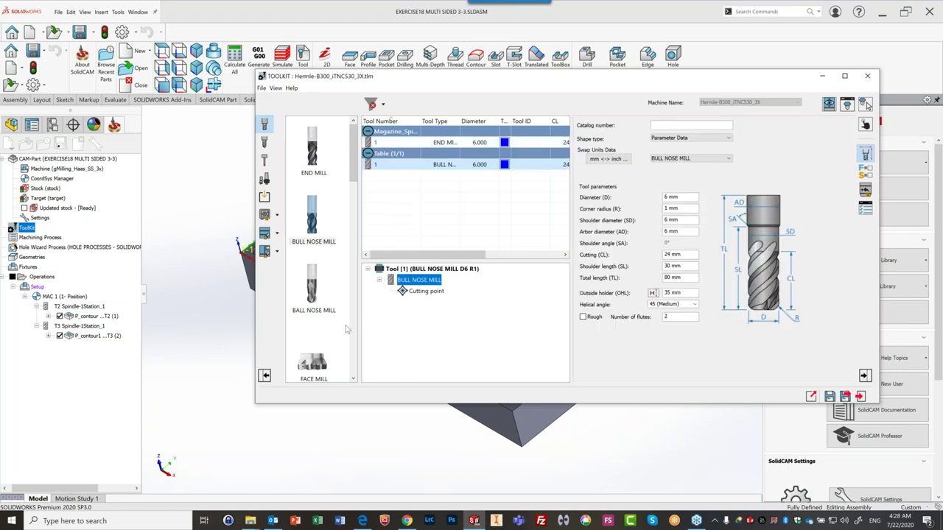
{"action": "left_click", "coordinate": [393, 134]}
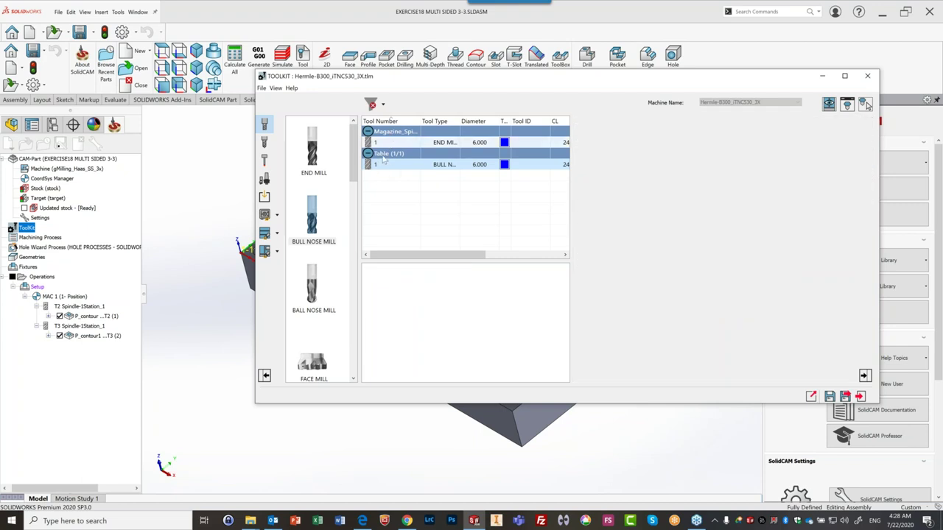
{"action": "left_click", "coordinate": [383, 164]}
Step: Mount the Table bull nose mill to Magazine_Spindle, then add an end mill and bull nose mill as tools 3 and 4
{"action": "right_click", "coordinate": [387, 165]}
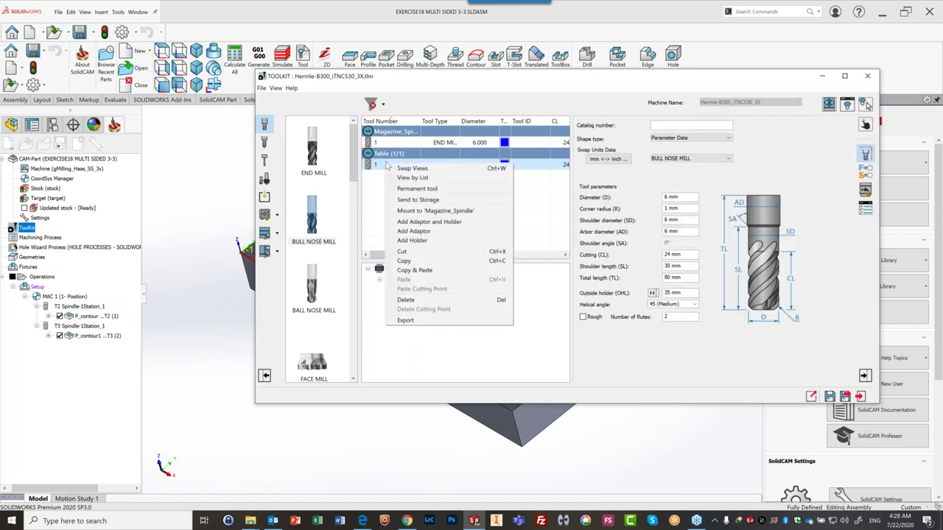
{"action": "left_click", "coordinate": [441, 212]}
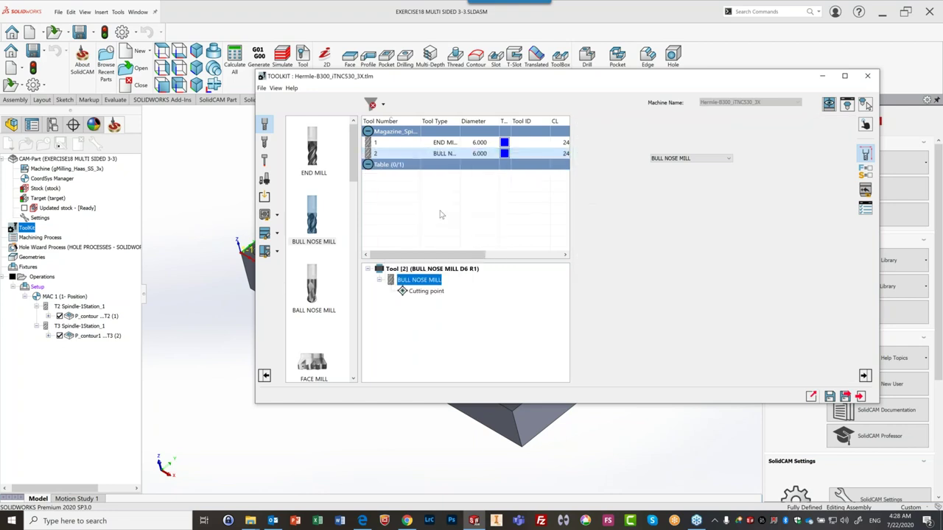
{"action": "left_click_drag", "start_coordinate": [394, 152], "coordinate": [399, 153]}
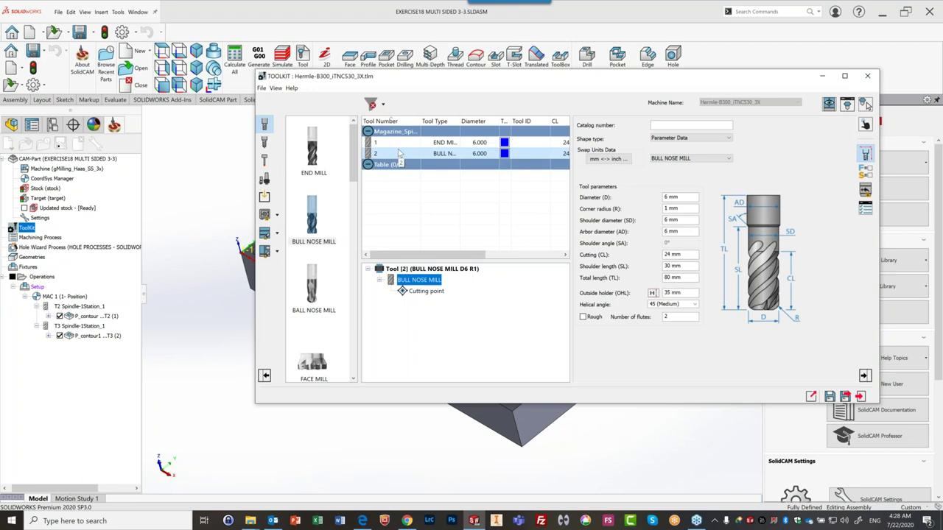
{"action": "left_click_drag", "start_coordinate": [399, 153], "coordinate": [399, 153]}
{"action": "left_click_drag", "start_coordinate": [311, 155], "coordinate": [414, 153]}
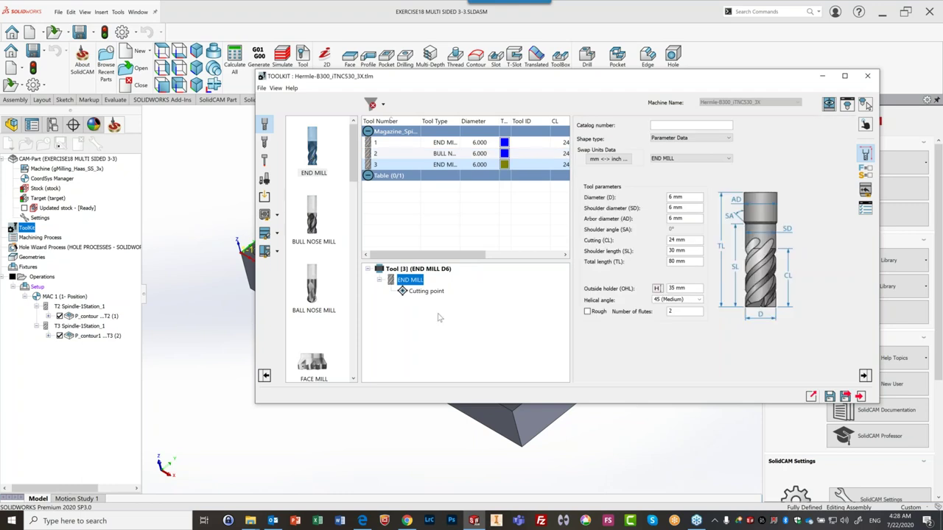
{"action": "left_click", "coordinate": [318, 216]}
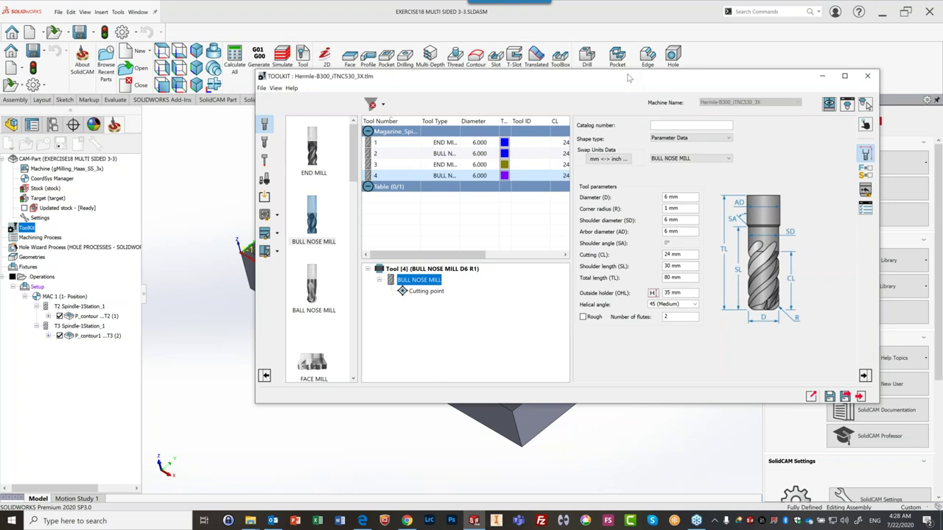
{"action": "left_click_drag", "start_coordinate": [605, 78], "coordinate": [500, 75]}
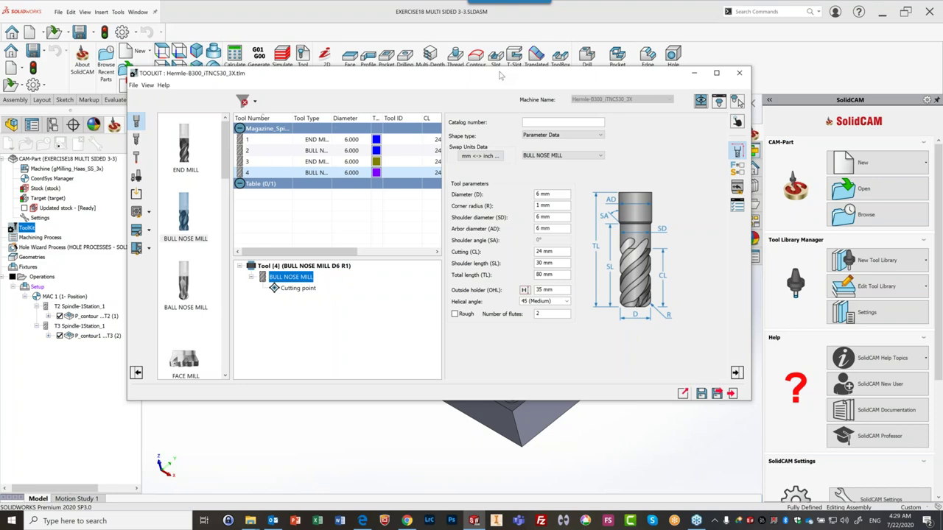
{"action": "left_click", "coordinate": [363, 16]}
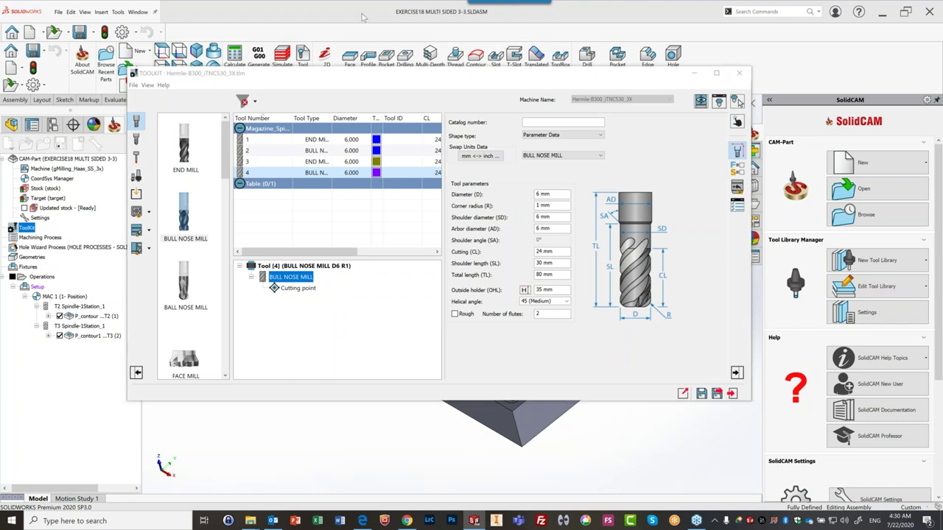
{"action": "left_click_drag", "start_coordinate": [363, 16], "coordinate": [637, 11]}
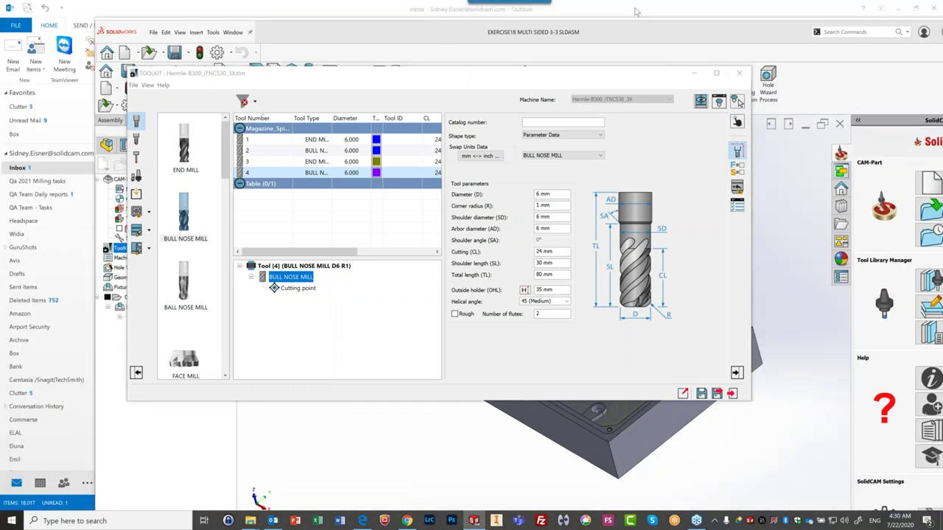
{"action": "left_click", "coordinate": [636, 11]}
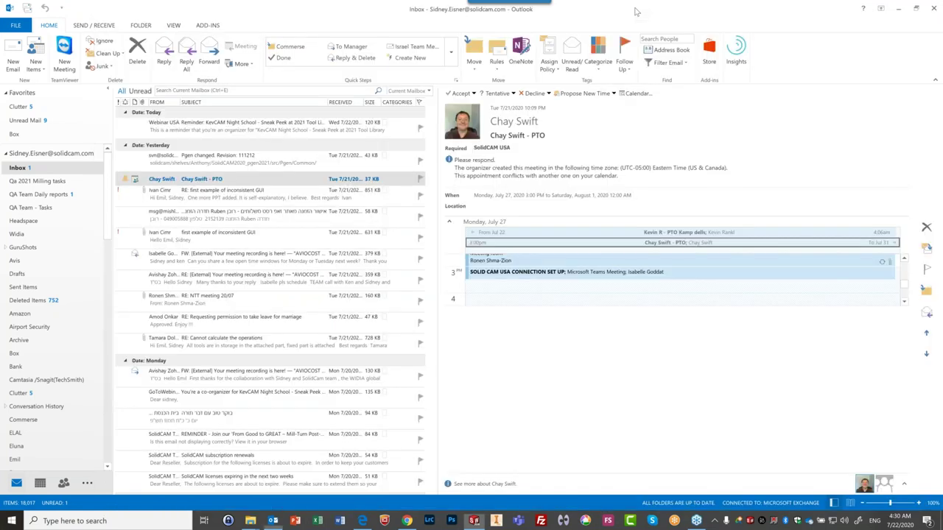
{"action": "left_click_drag", "start_coordinate": [636, 11], "coordinate": [527, 15]}
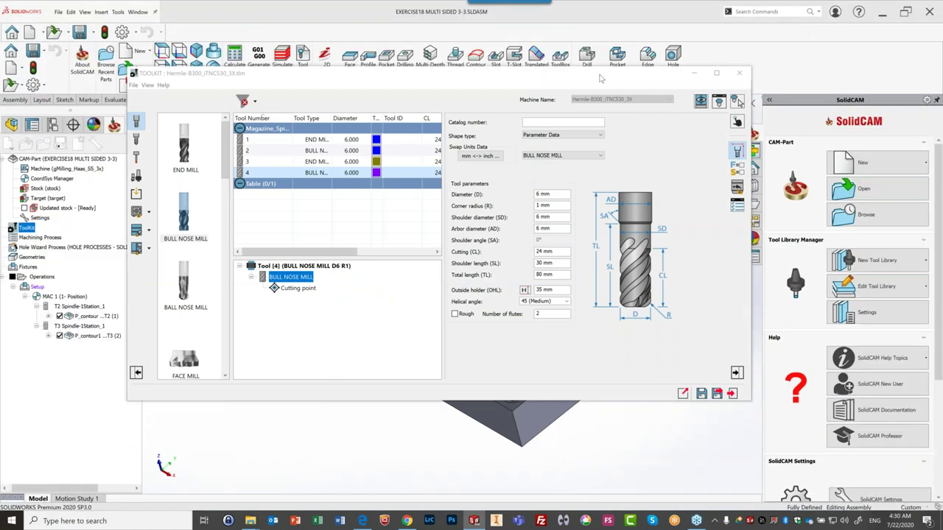
{"action": "left_click_drag", "start_coordinate": [601, 78], "coordinate": [686, 78]}
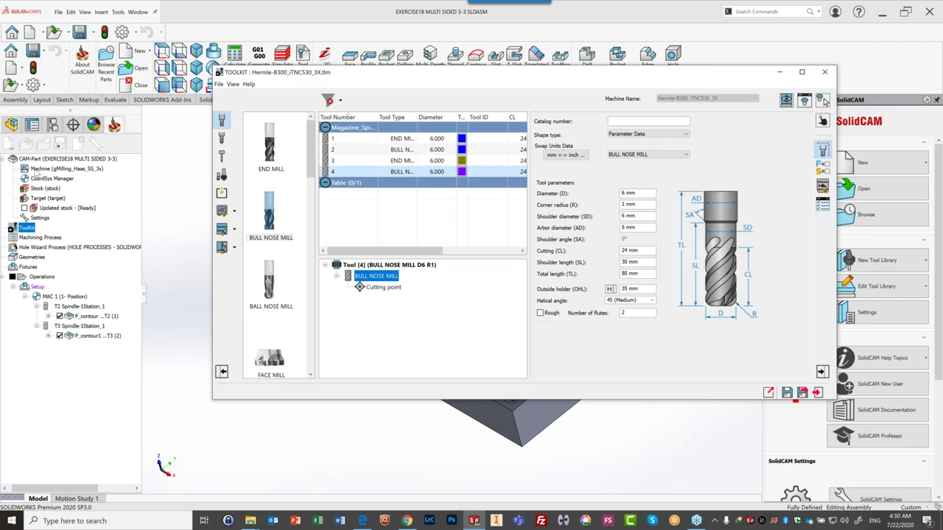
{"action": "left_click", "coordinate": [86, 249]}
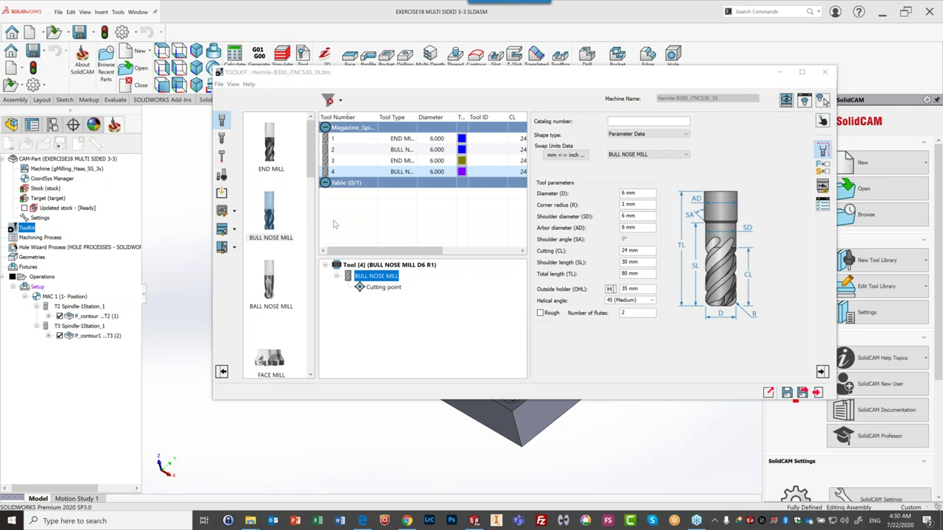
{"action": "left_click_drag", "start_coordinate": [346, 142], "coordinate": [344, 142]}
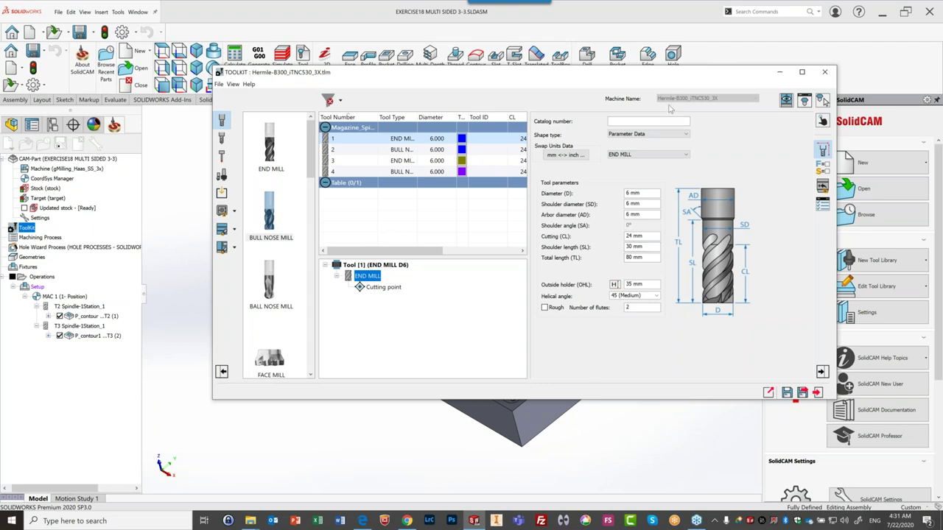
{"action": "left_click", "coordinate": [803, 393]}
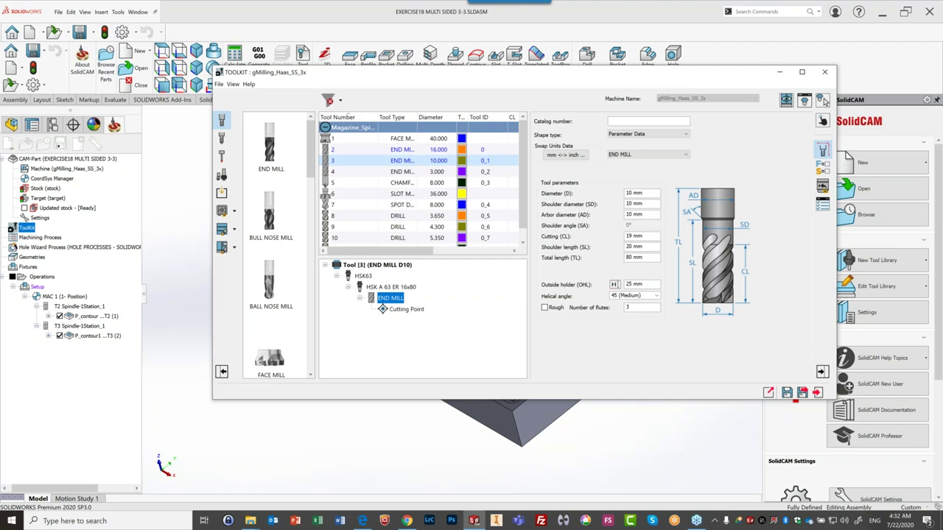
{"action": "left_click", "coordinate": [359, 140]}
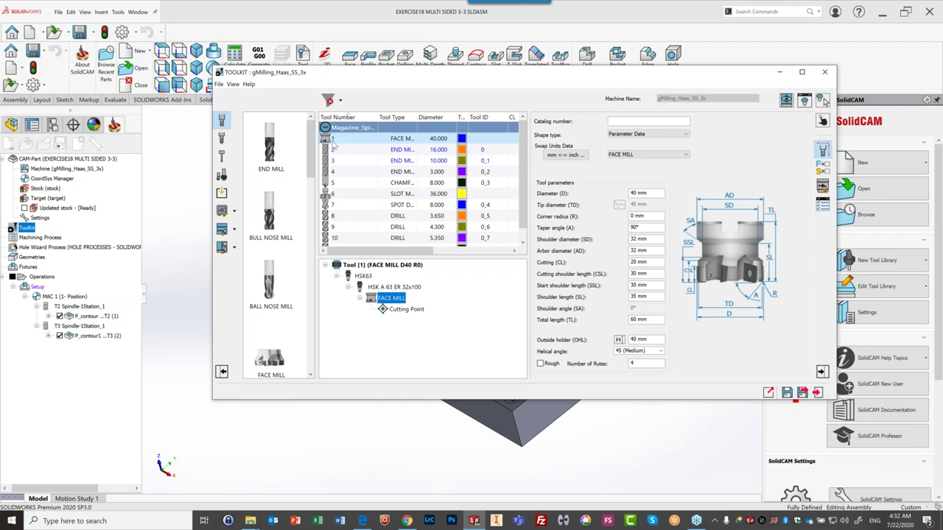
{"action": "right_click", "coordinate": [333, 145]}
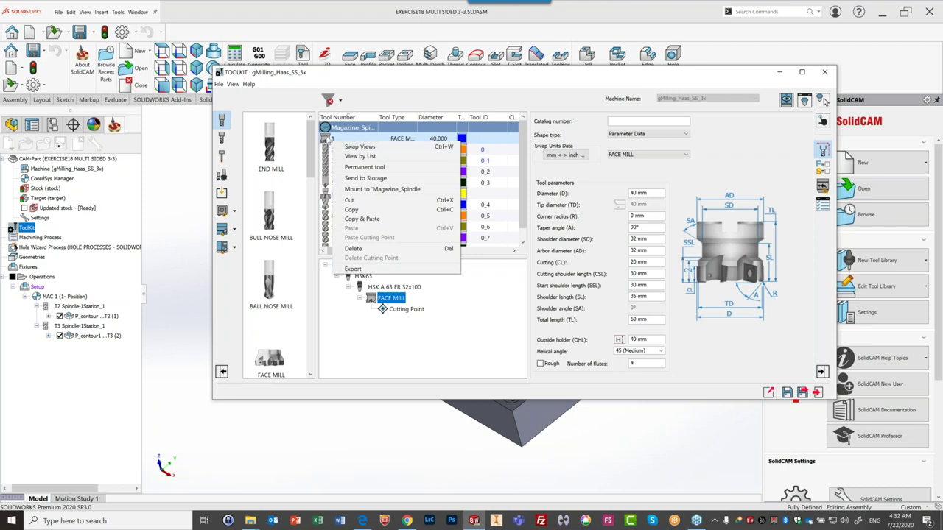
{"action": "left_click", "coordinate": [368, 308]}
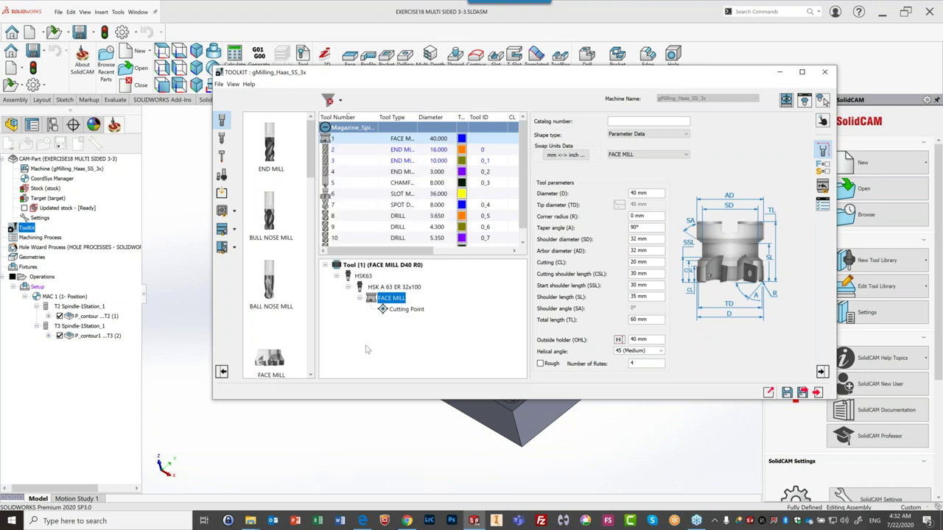
{"action": "left_click", "coordinate": [352, 265]}
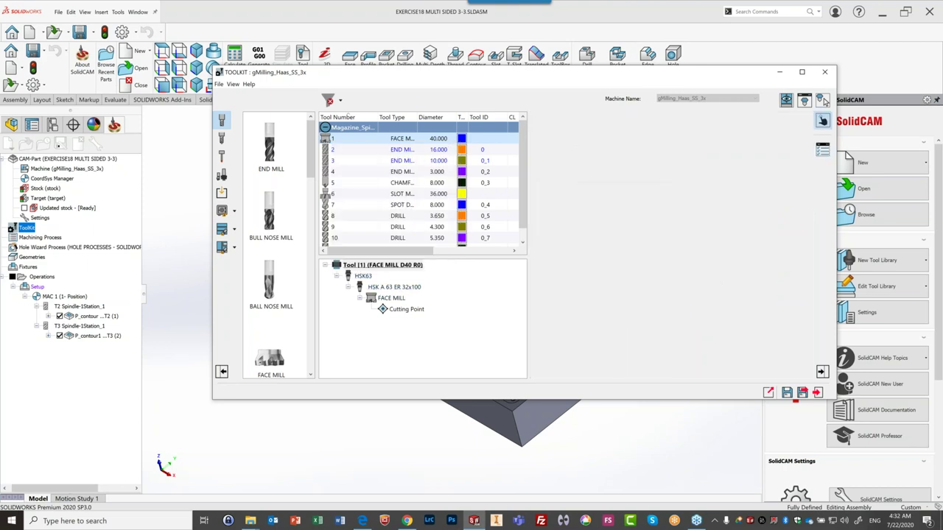
{"action": "right_click", "coordinate": [354, 264]}
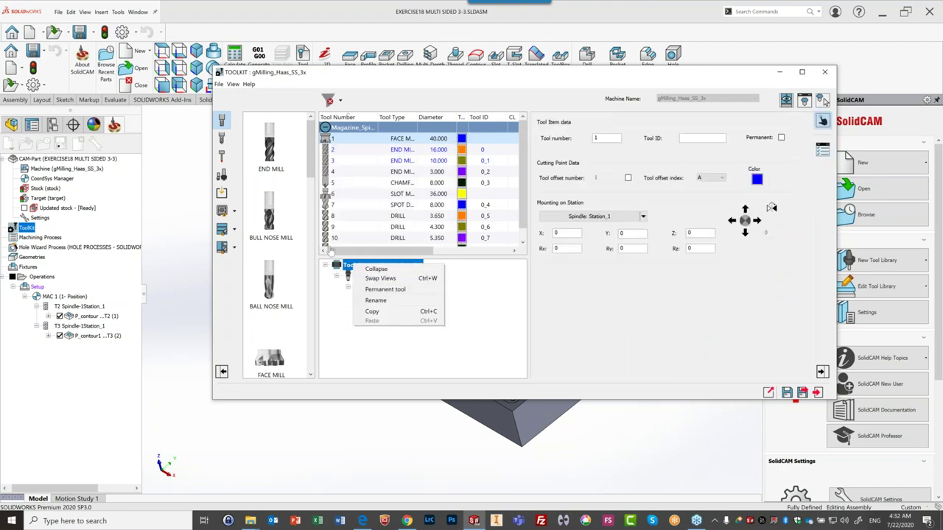
{"action": "left_click", "coordinate": [334, 144]}
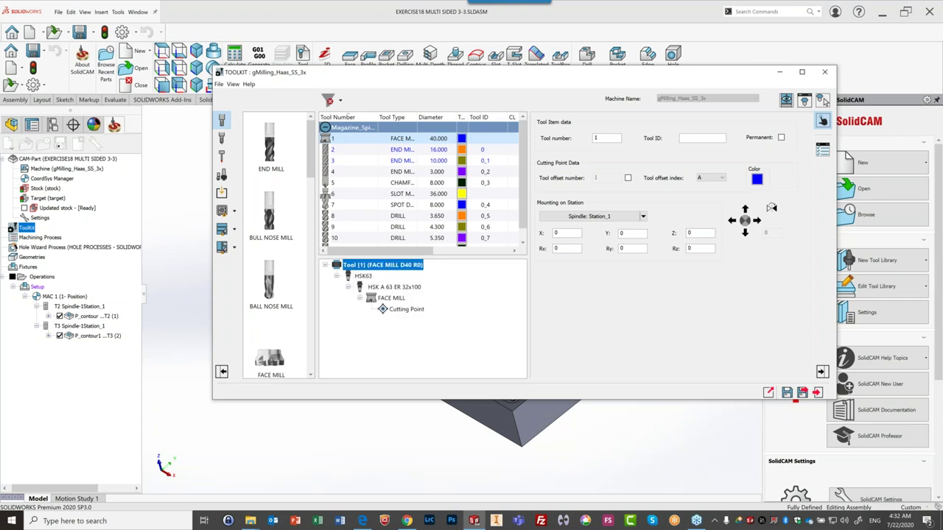
{"action": "right_click", "coordinate": [333, 146]}
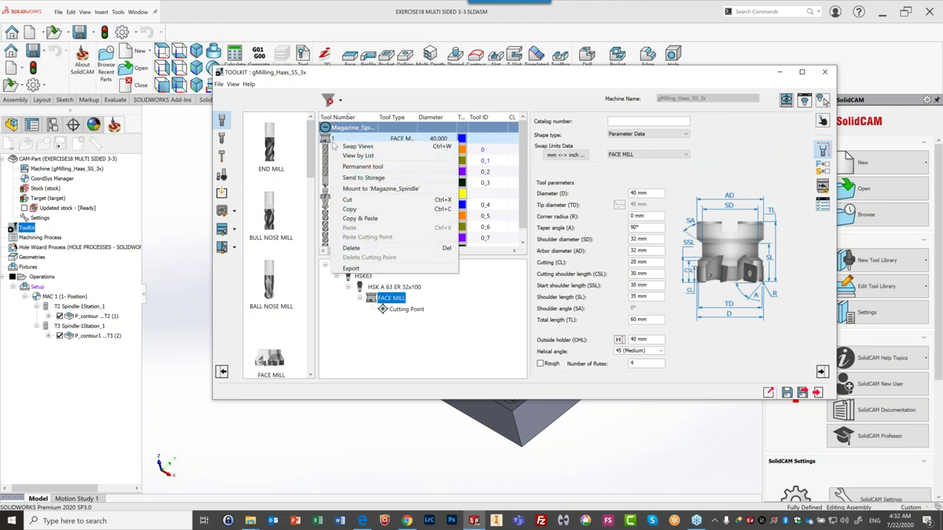
{"action": "left_click", "coordinate": [345, 367]}
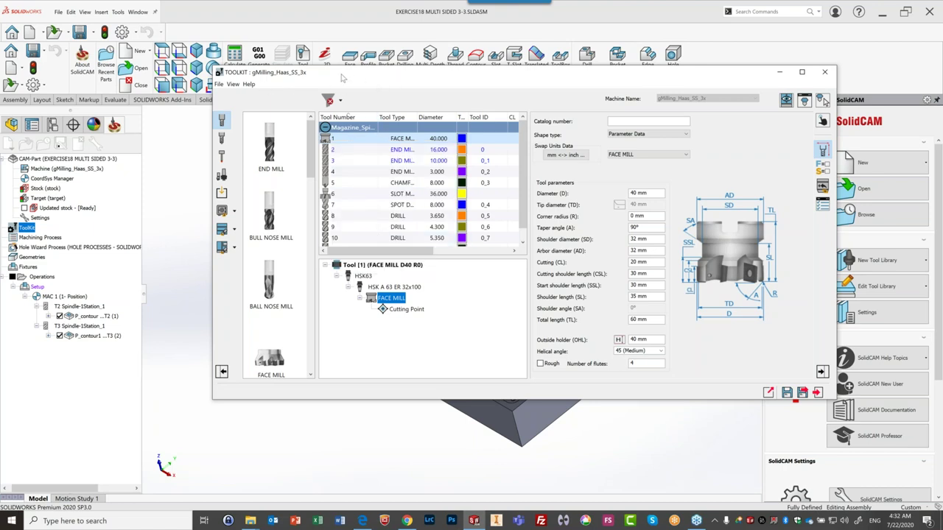
Step: Change the 40 mm face mill's tool number from 1 to 12, then select tool 8, the 3.65 mm drill
{"action": "left_click_drag", "start_coordinate": [330, 74], "coordinate": [154, 89]}
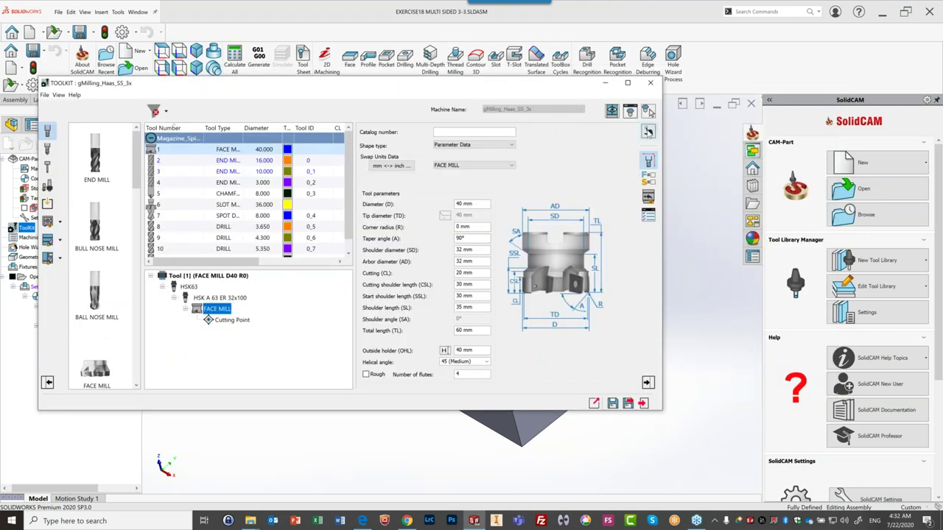
{"action": "left_click", "coordinate": [648, 131]}
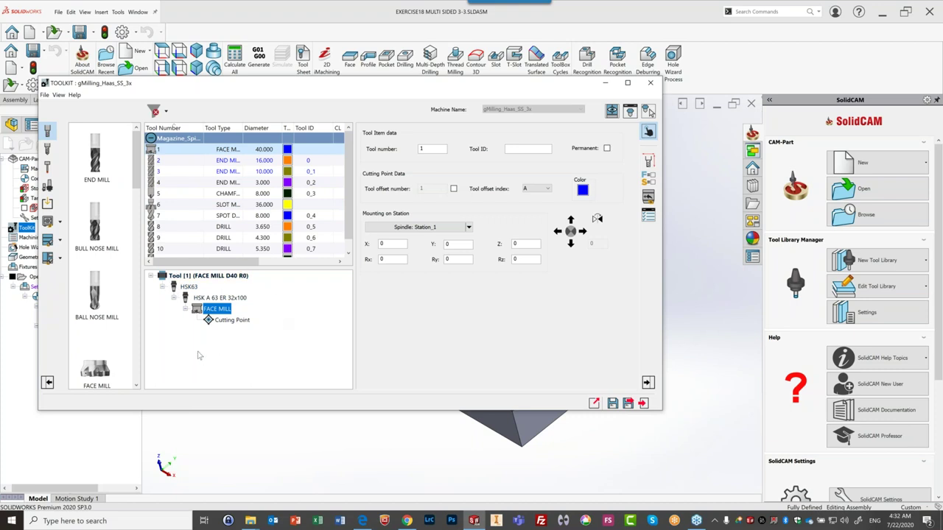
{"action": "left_click", "coordinate": [210, 310]}
{"action": "left_click_drag", "start_coordinate": [427, 147], "coordinate": [398, 155]}
{"action": "left_click", "coordinate": [279, 226]}
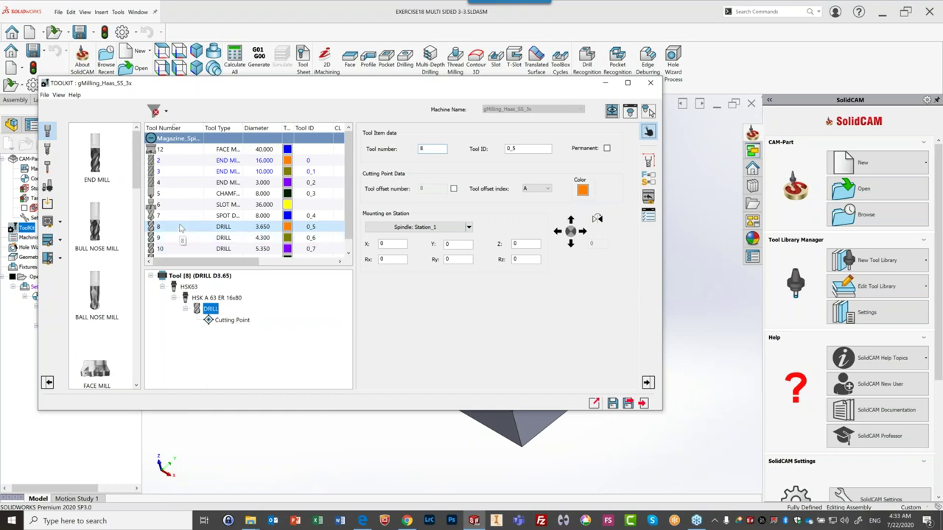
{"action": "left_click", "coordinate": [193, 277]}
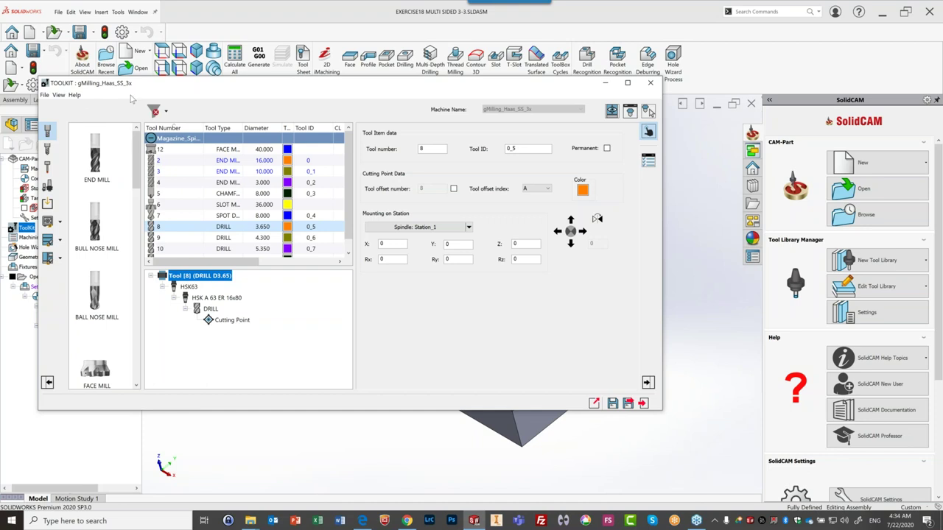
{"action": "left_click_drag", "start_coordinate": [246, 84], "coordinate": [315, 70]}
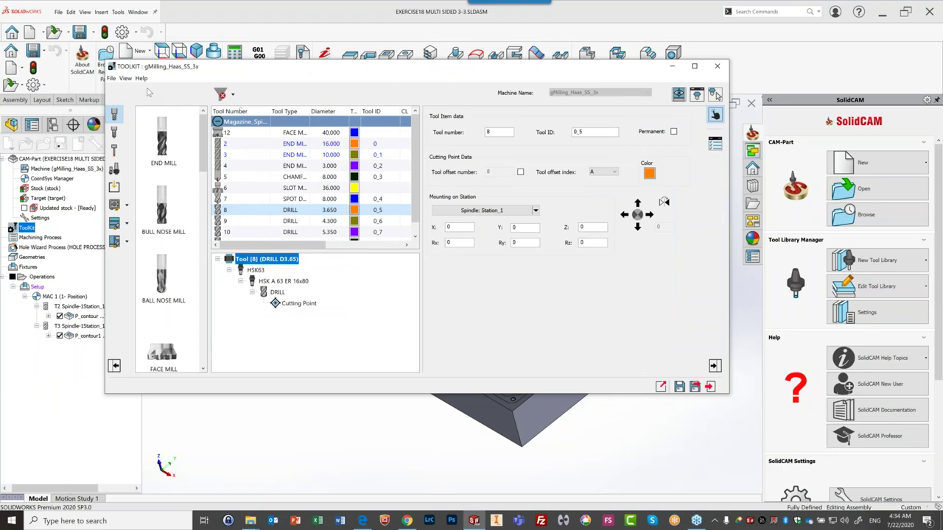
{"action": "left_click", "coordinate": [143, 79]}
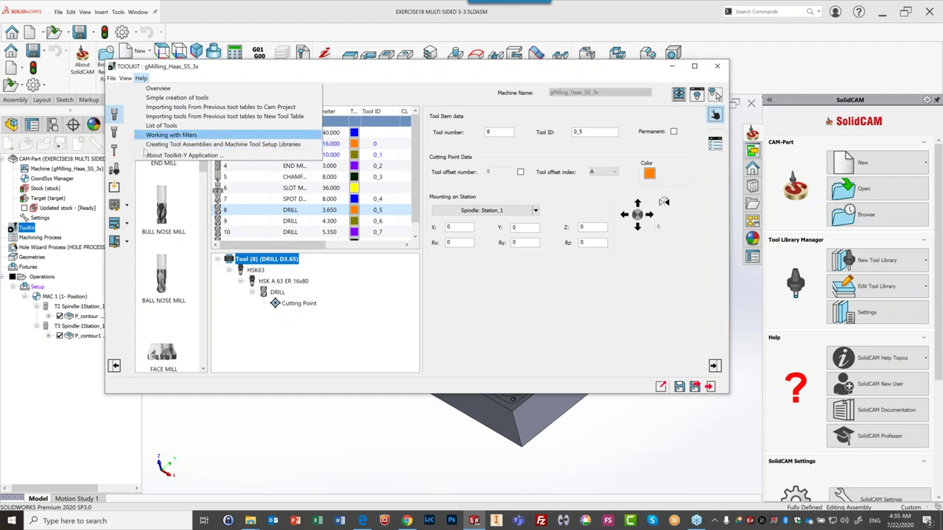
{"action": "left_click", "coordinate": [319, 343]}
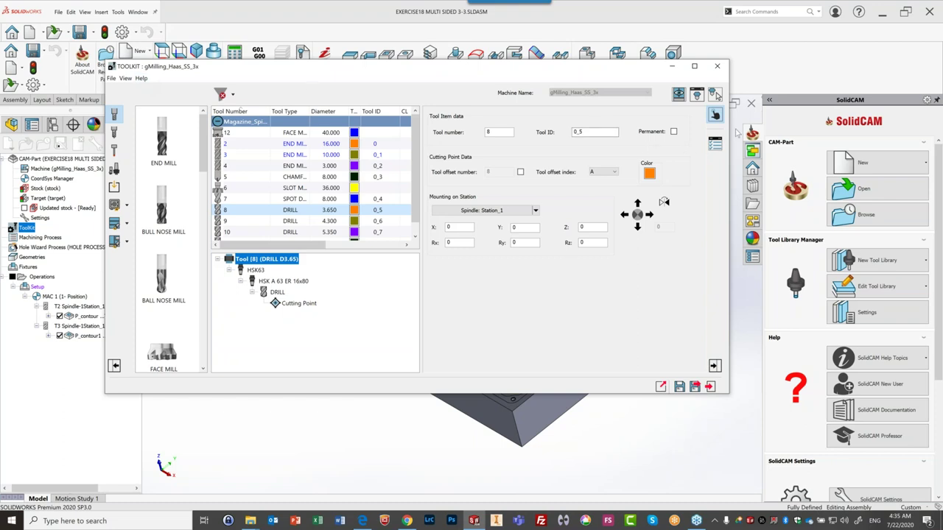
Step: Close the ToolKit without saving the changes, then close the EXERCISE18 CAM-part
{"action": "left_click", "coordinate": [718, 68]}
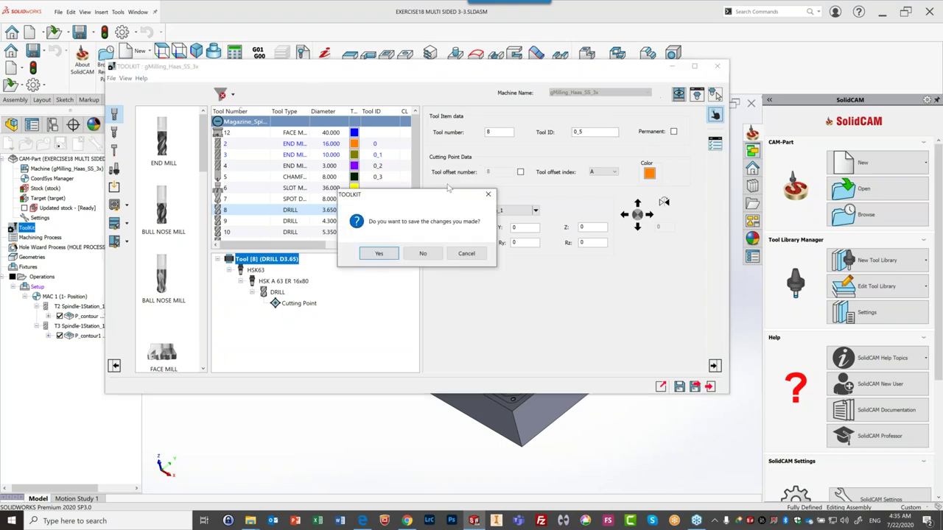
{"action": "left_click", "coordinate": [423, 254]}
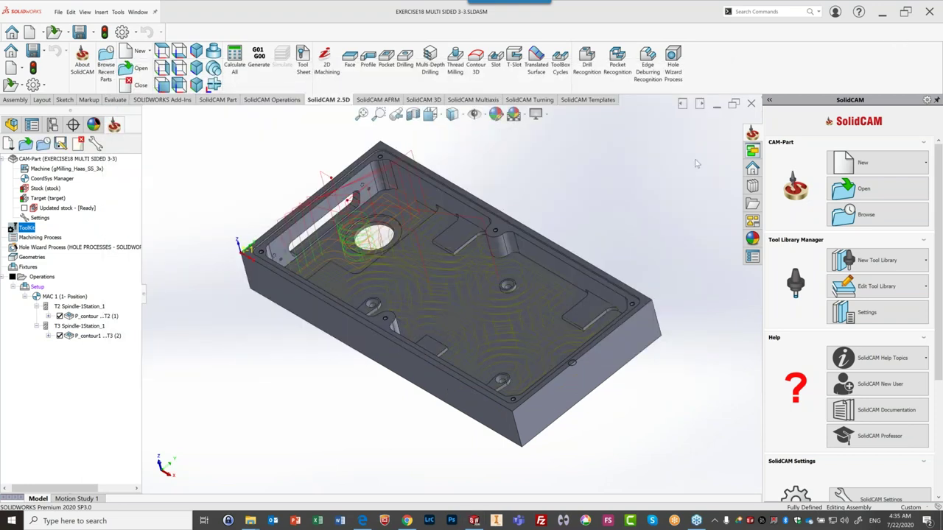
{"action": "left_click", "coordinate": [752, 104]}
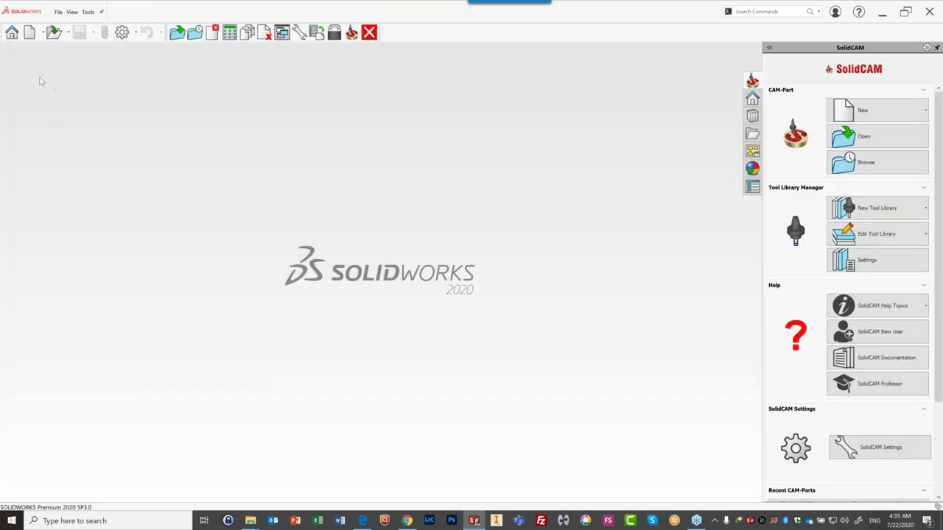
Step: Deactivate the SolidCAM2021 add-in, then restore SOLIDWORKS down and switch to the GoToWebinar browser page
{"action": "left_click", "coordinate": [135, 34]}
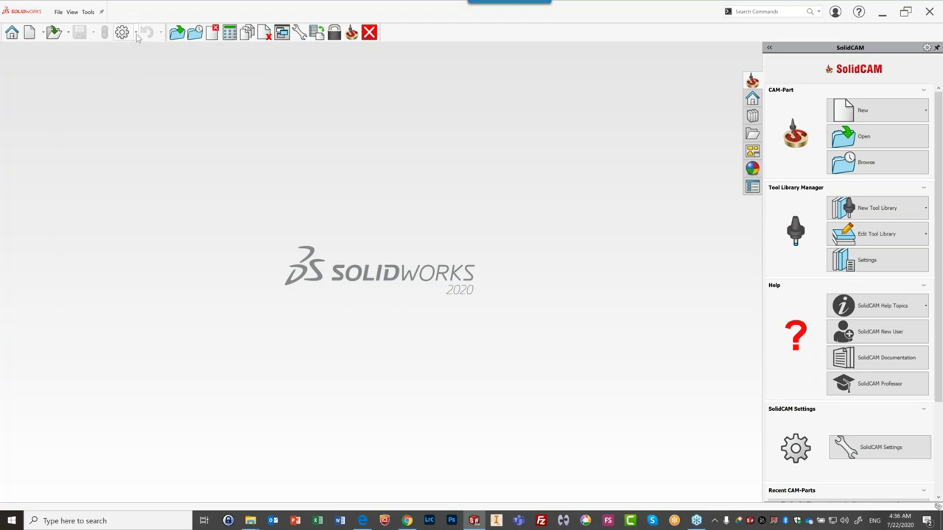
{"action": "left_click", "coordinate": [140, 57]}
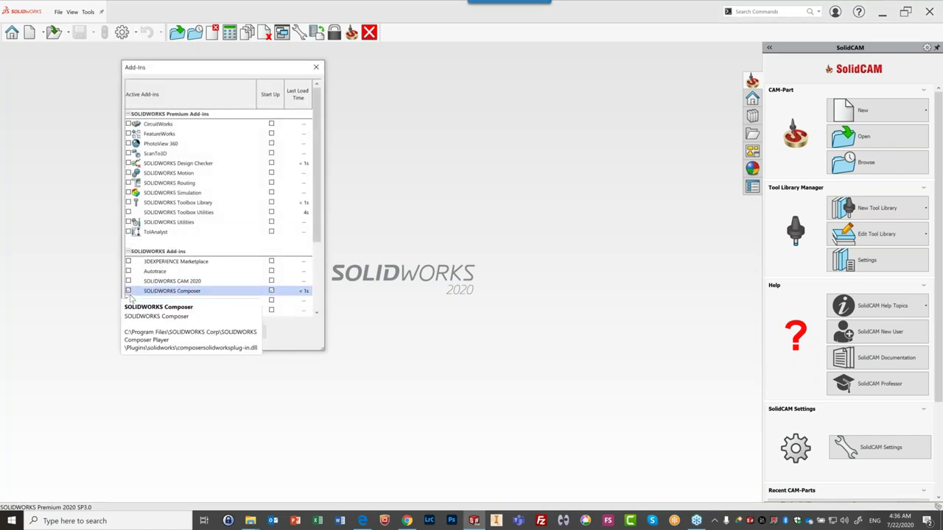
{"action": "scroll", "coordinate": [160, 284], "scroll_direction": "down", "scroll_amount": 3}
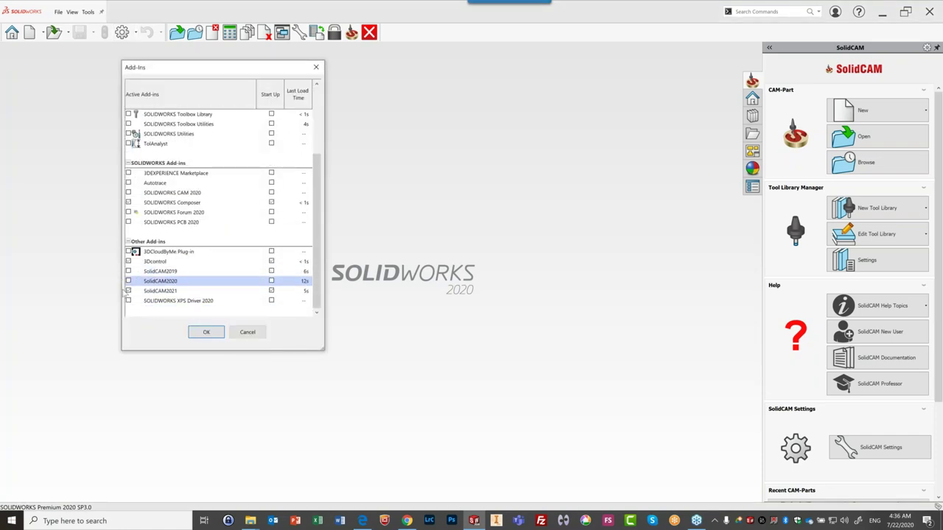
{"action": "left_click", "coordinate": [128, 290]}
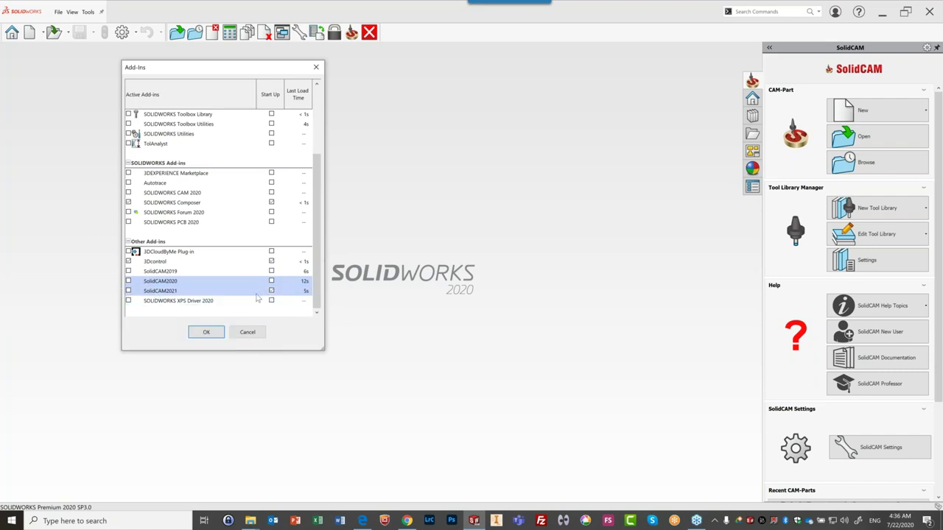
{"action": "left_click", "coordinate": [199, 333]}
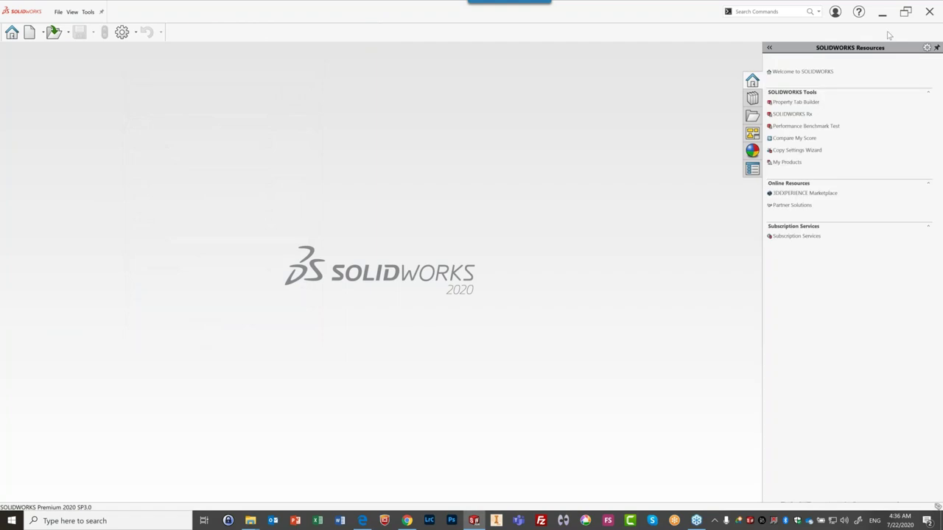
{"action": "double_click", "coordinate": [616, 22]}
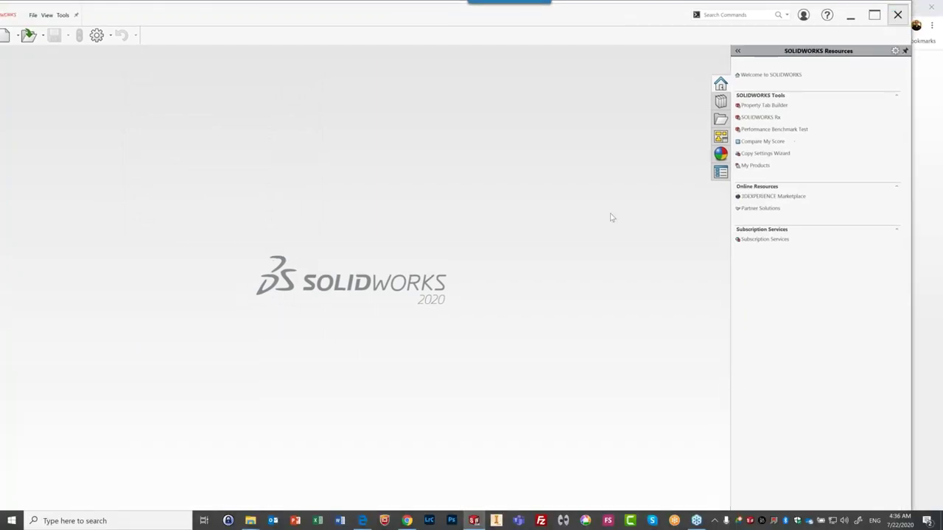
{"action": "key", "text": "alt+Tab"}
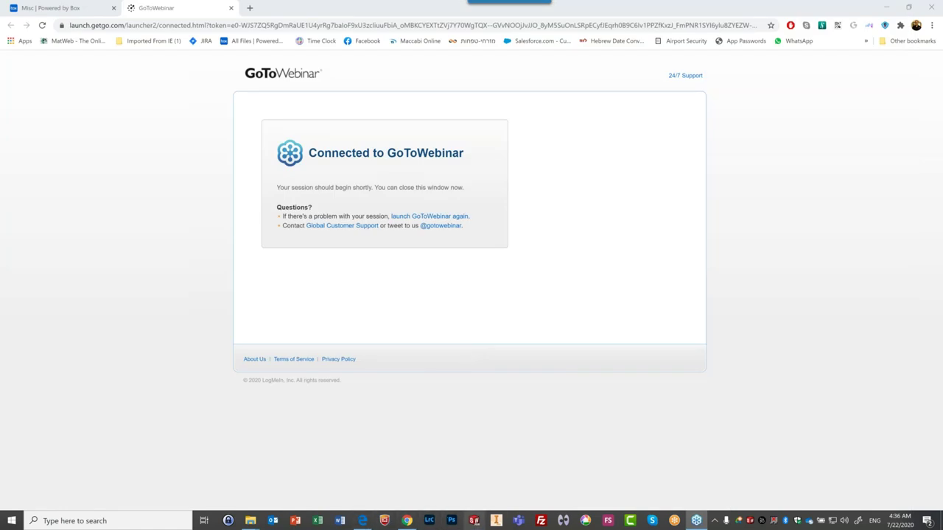
Step: Launch SOLIDWORKS 2020 and dismiss both Restoring Network Connections error dialogs
{"action": "left_click", "coordinate": [474, 521]}
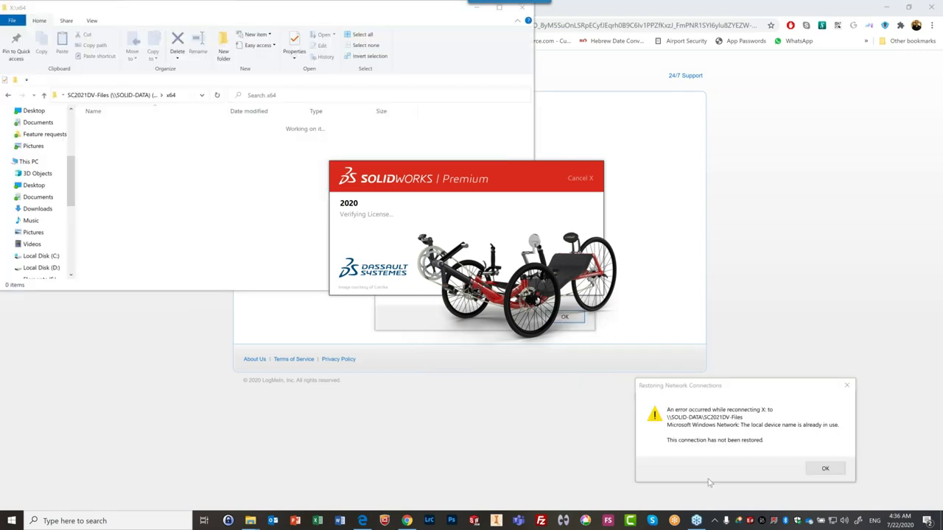
{"action": "left_click", "coordinate": [826, 469]}
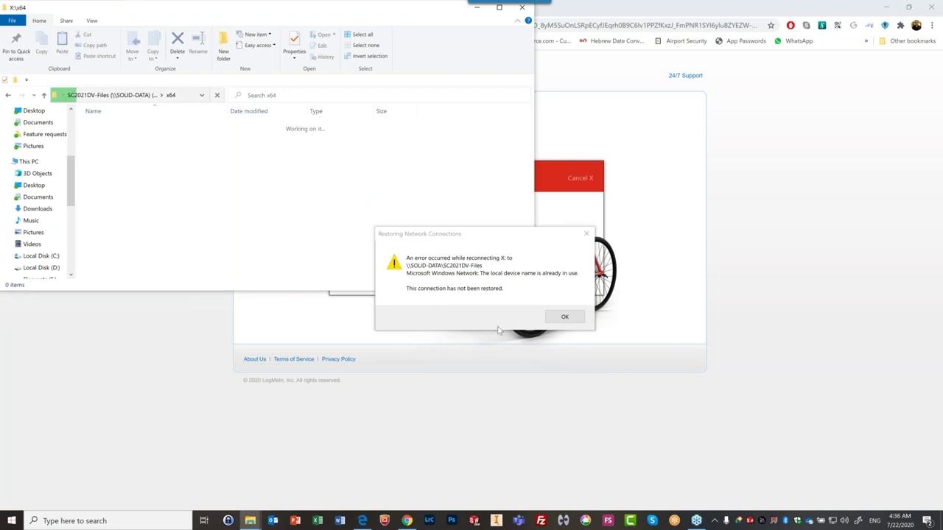
{"action": "left_click", "coordinate": [560, 317]}
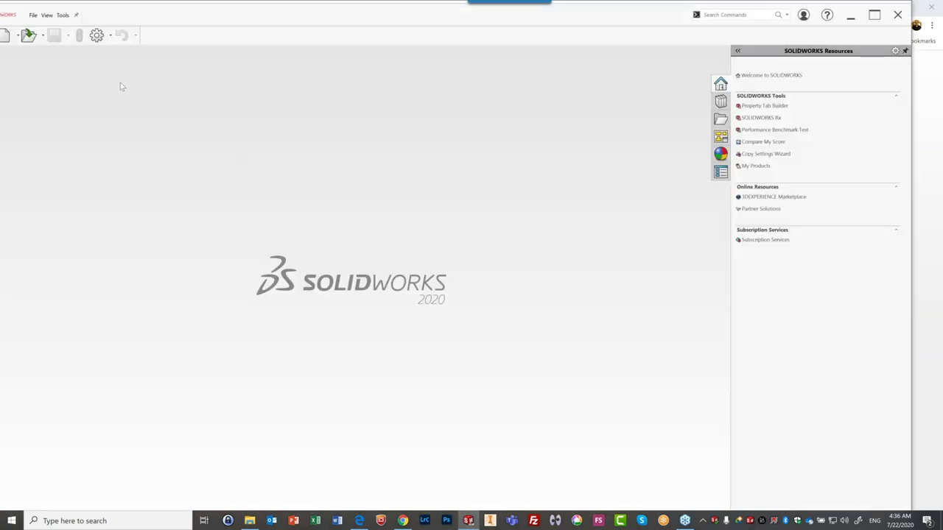
Step: Tick SolidCAM2020 in both the Active and Start Up columns of the Add-Ins dialog
{"action": "left_click", "coordinate": [63, 15]}
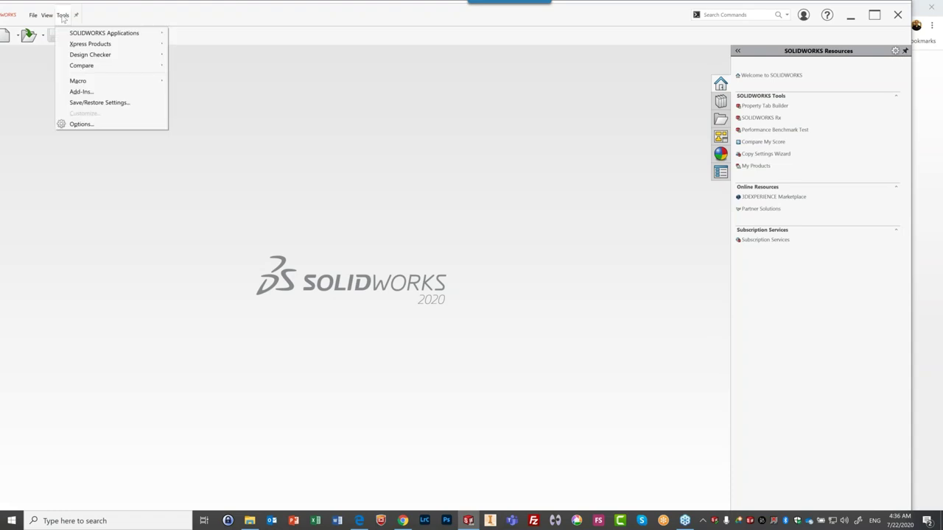
{"action": "left_click", "coordinate": [78, 92]}
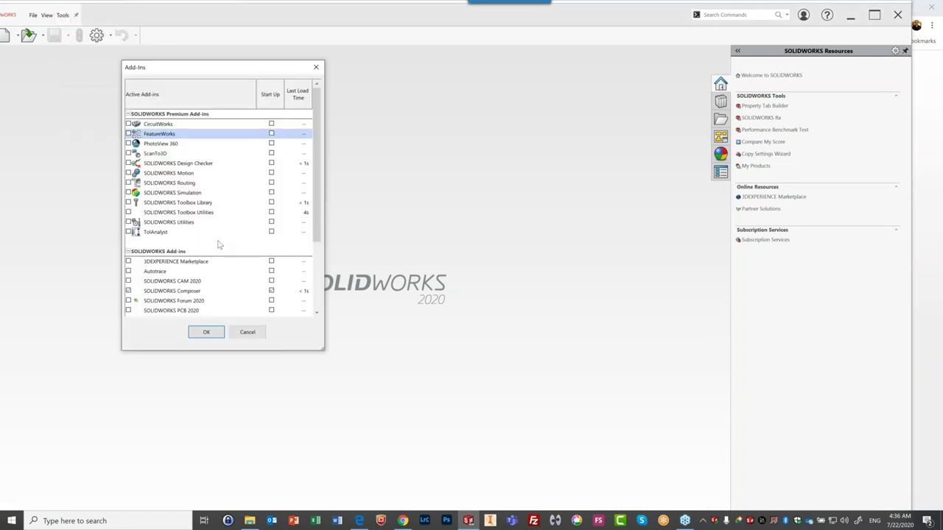
{"action": "scroll", "coordinate": [133, 271], "scroll_direction": "down", "scroll_amount": 5}
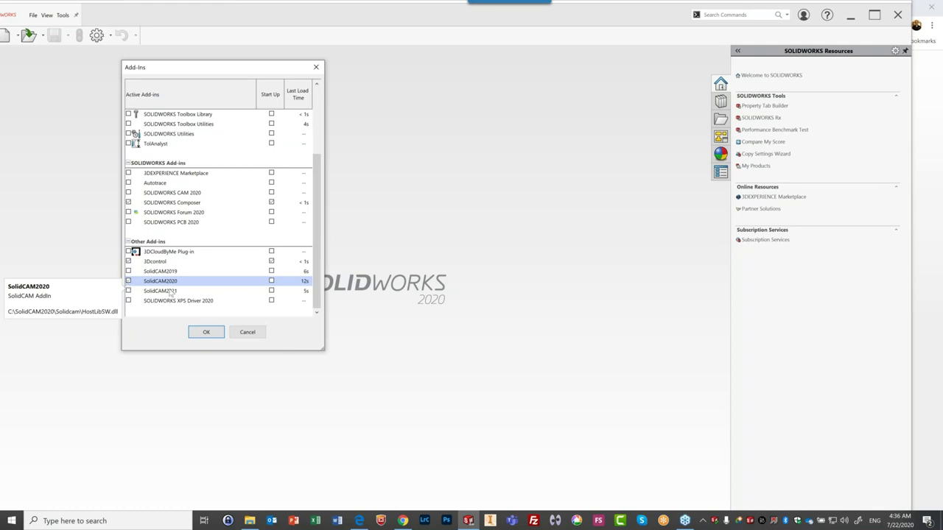
{"action": "left_click", "coordinate": [128, 282]}
{"action": "left_click", "coordinate": [271, 281]}
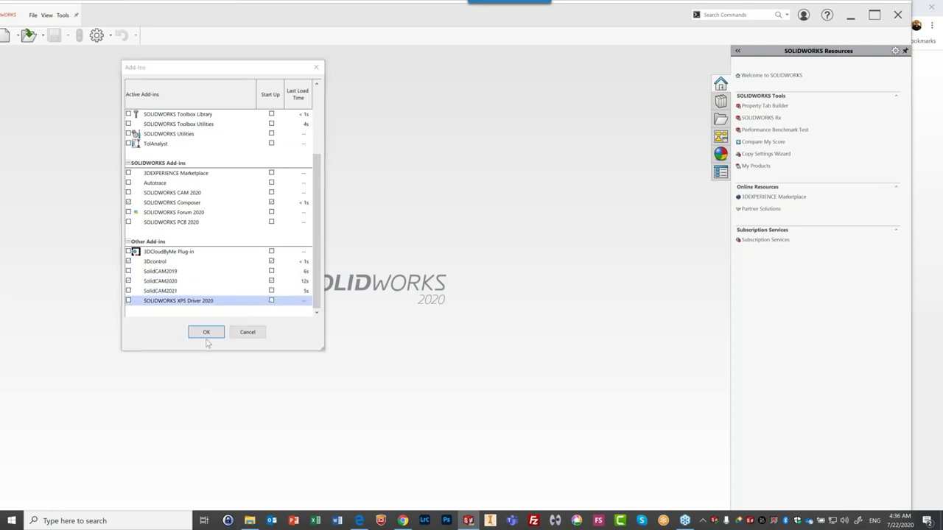
{"action": "left_click", "coordinate": [207, 335]}
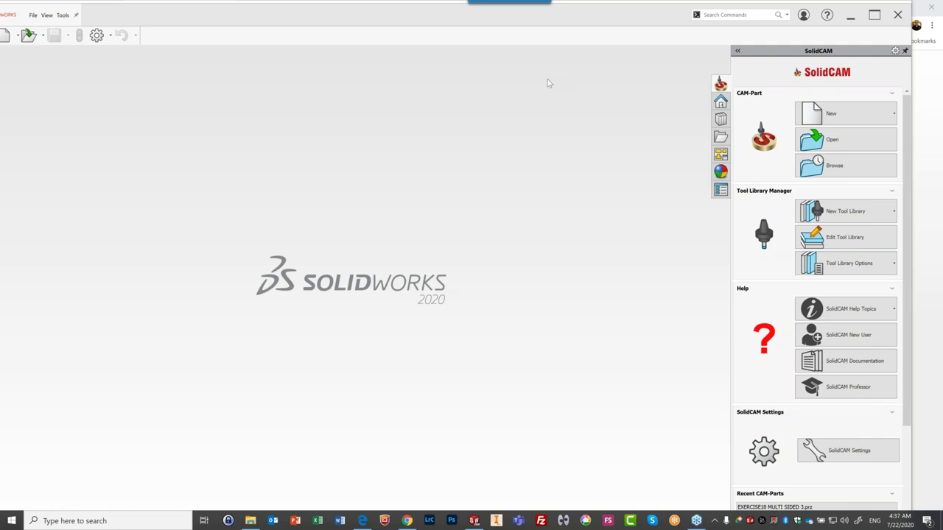
Step: Maximize SOLIDWORKS and open EXERCISE18 MULTI SIDED 3 from the recent CAM-parts list
{"action": "left_click", "coordinate": [874, 16]}
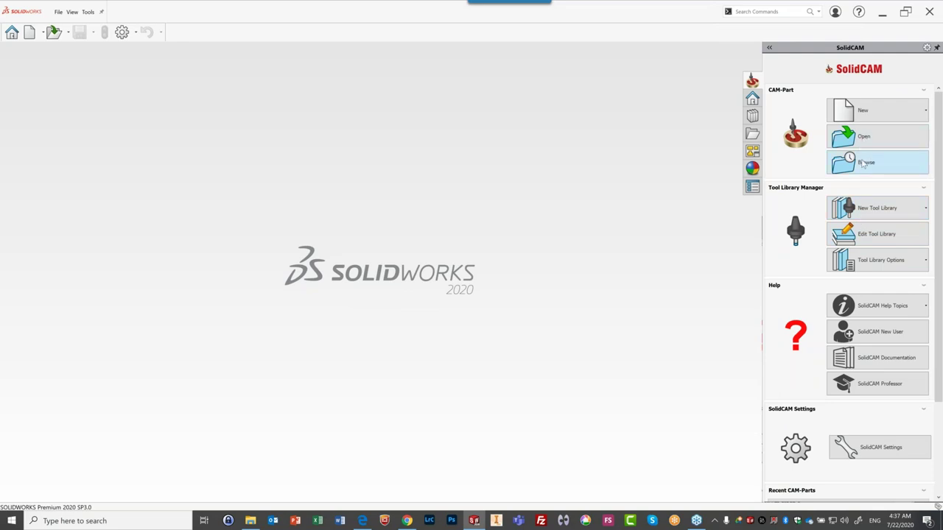
{"action": "left_click", "coordinate": [865, 164]}
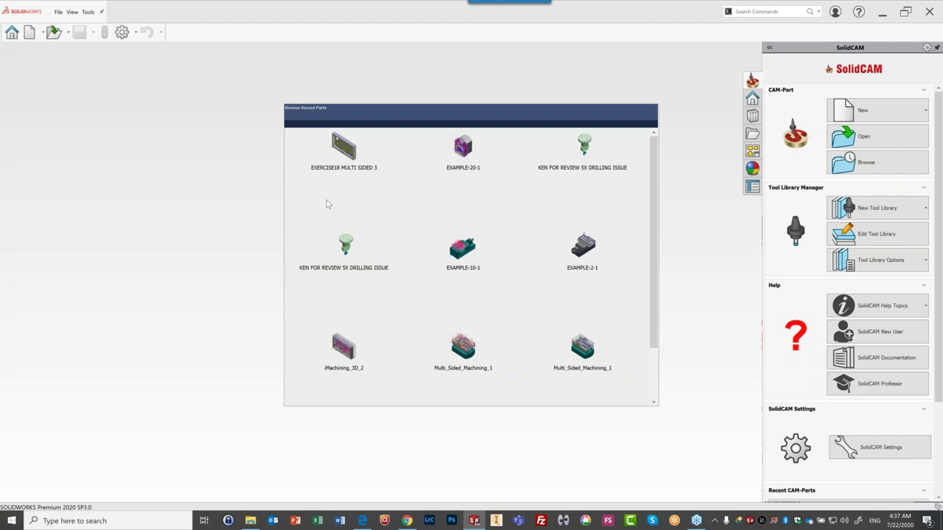
{"action": "double_click", "coordinate": [336, 168]}
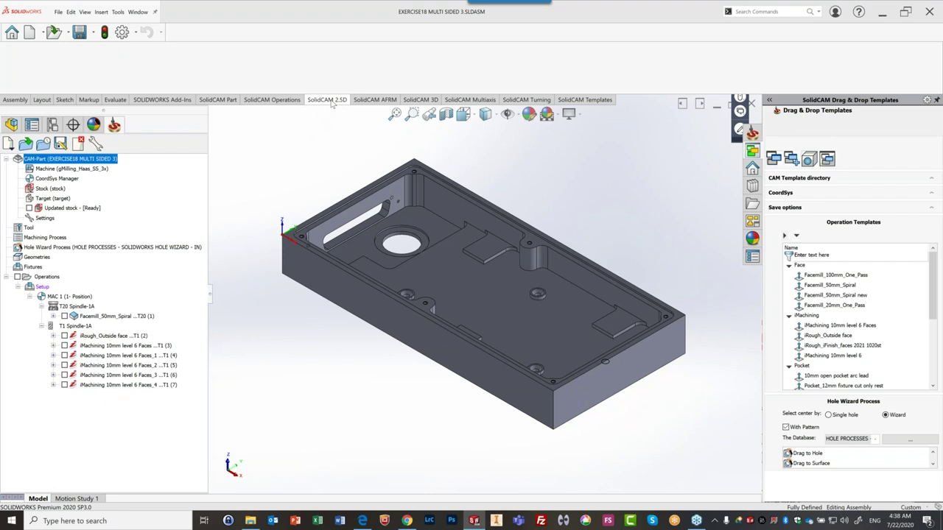
Step: From the Operations menu, send All Data to the SolidCAM G-Code Simulator and run it
{"action": "left_click", "coordinate": [328, 100]}
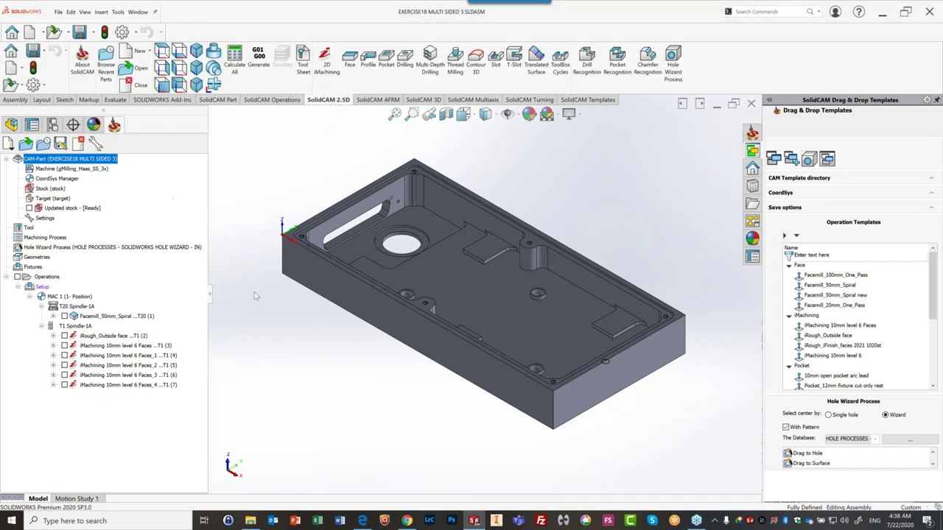
{"action": "right_click", "coordinate": [46, 277]}
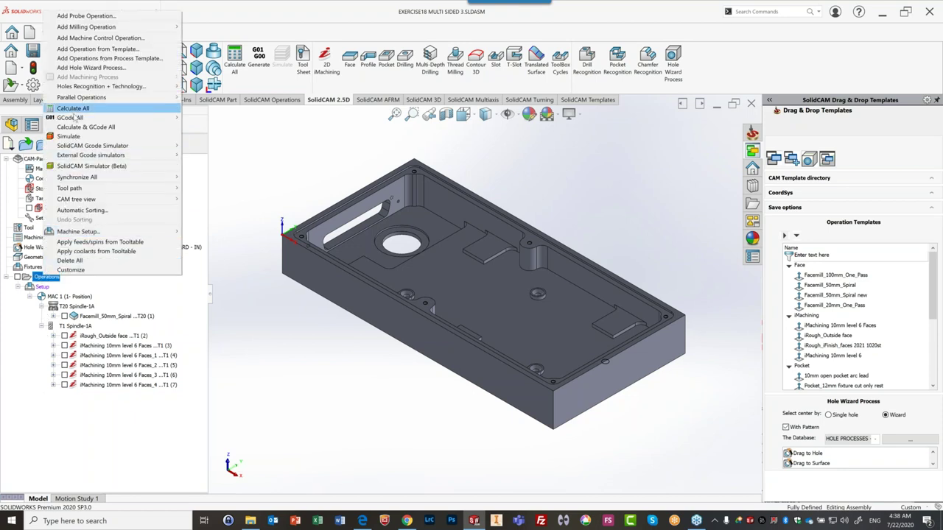
{"action": "mouse_move", "coordinate": [73, 147]}
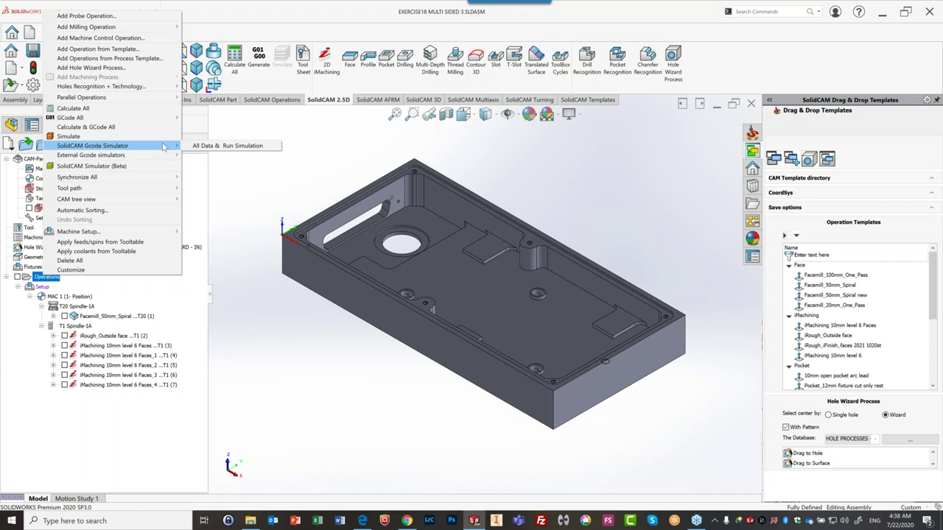
{"action": "left_click", "coordinate": [227, 146]}
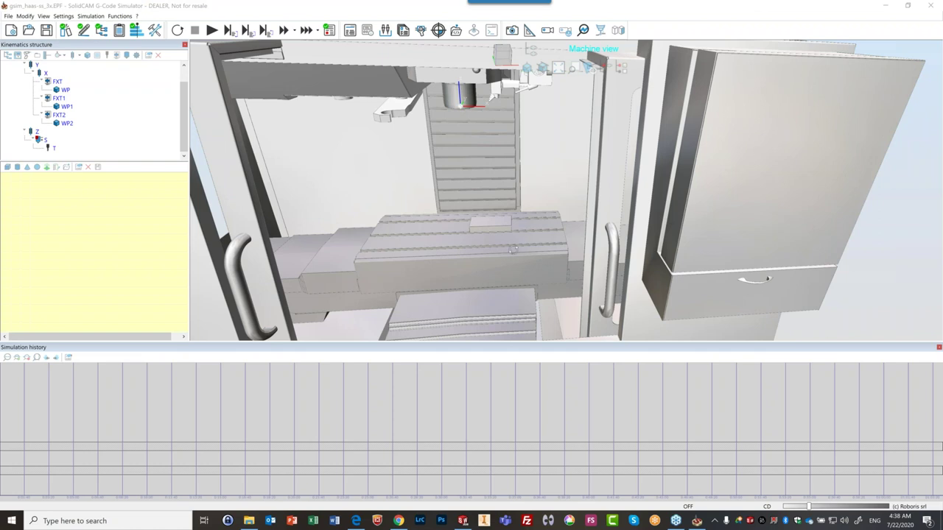
Step: Frame the Haas machine's spindle and table, then start the simulation playing
{"action": "scroll", "coordinate": [512, 250], "scroll_direction": "up", "scroll_amount": 5}
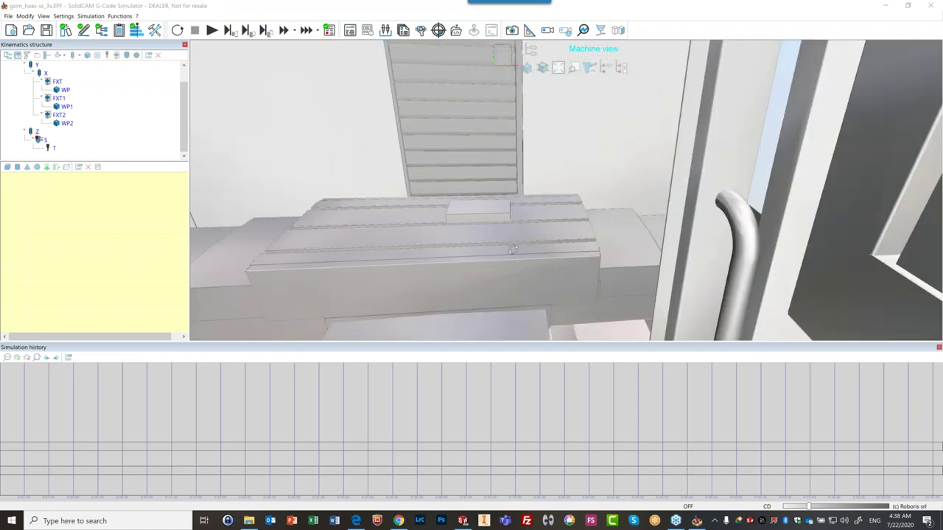
{"action": "left_click_drag", "start_coordinate": [512, 251], "coordinate": [491, 248]}
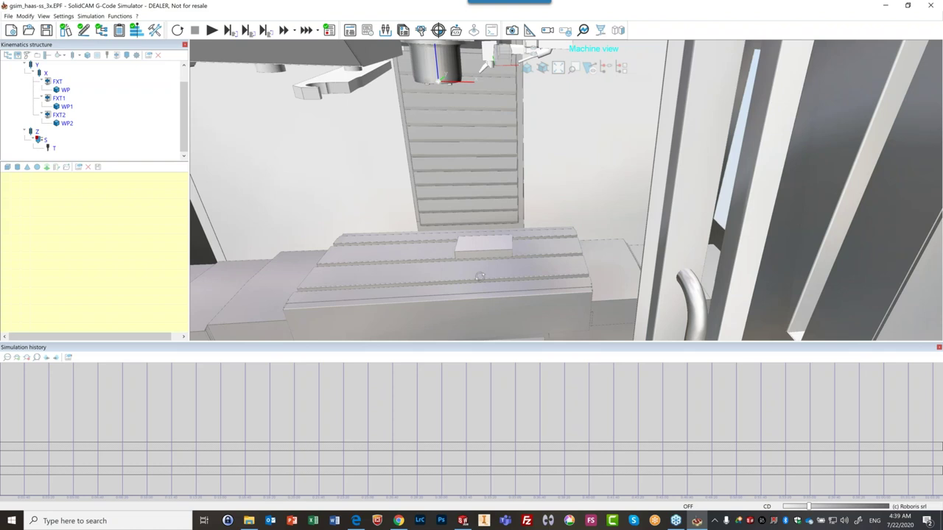
{"action": "left_click_drag", "start_coordinate": [479, 267], "coordinate": [495, 242]}
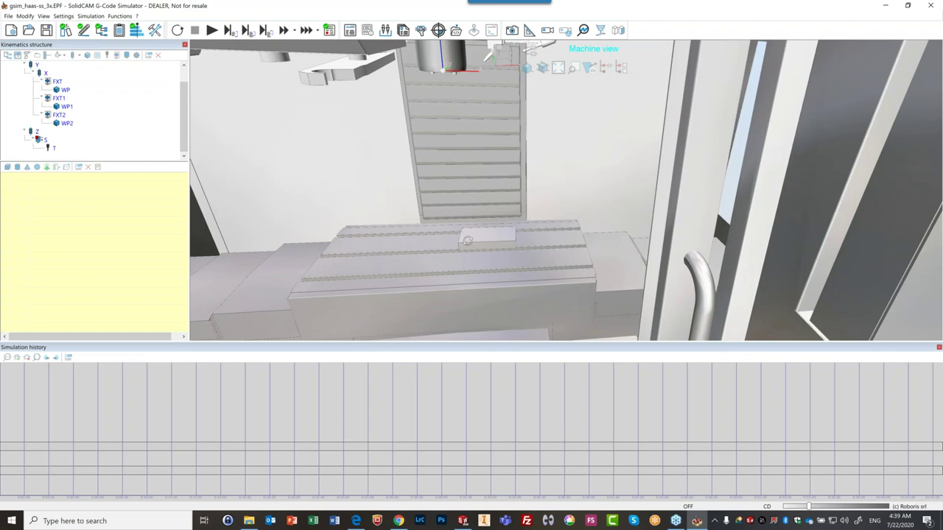
{"action": "left_click", "coordinate": [211, 30]}
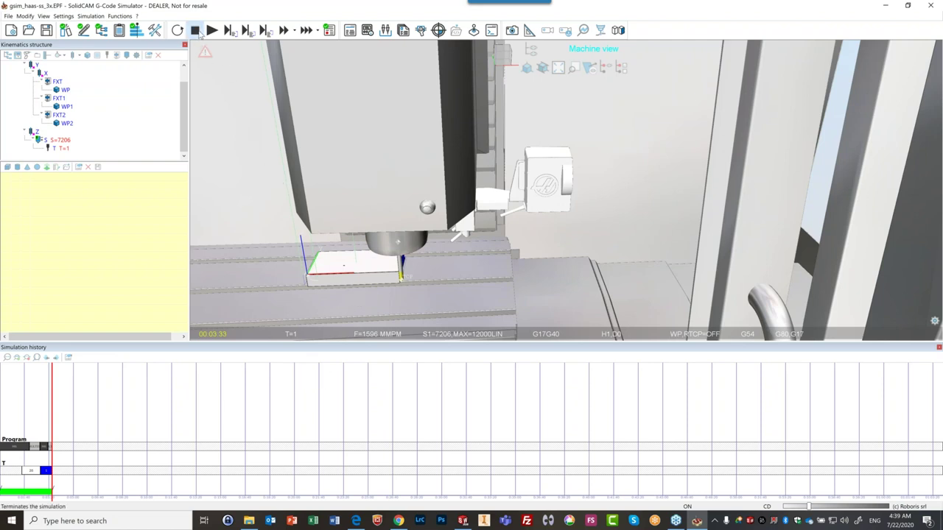
Step: Stop the run, confirm Yes and OK at end of program, and close the simulator
{"action": "left_click", "coordinate": [196, 31]}
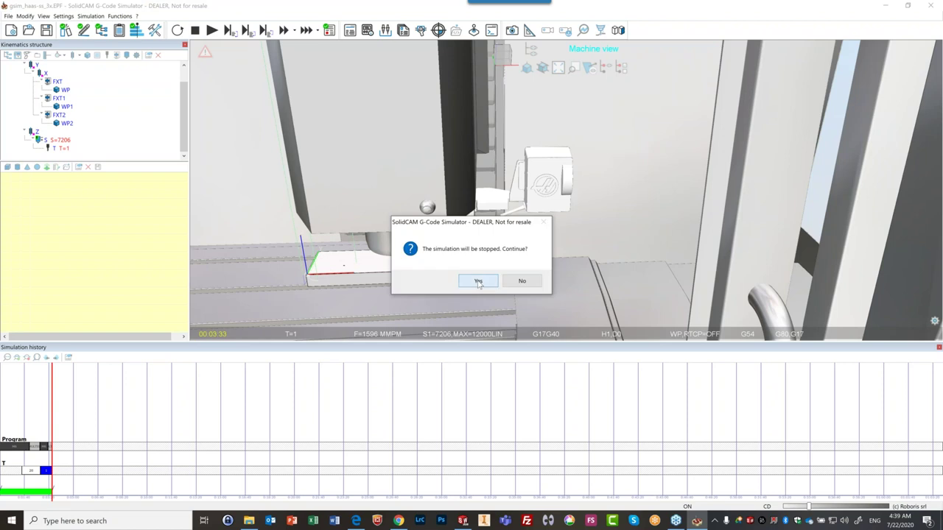
{"action": "left_click", "coordinate": [479, 282]}
{"action": "left_click", "coordinate": [522, 282]}
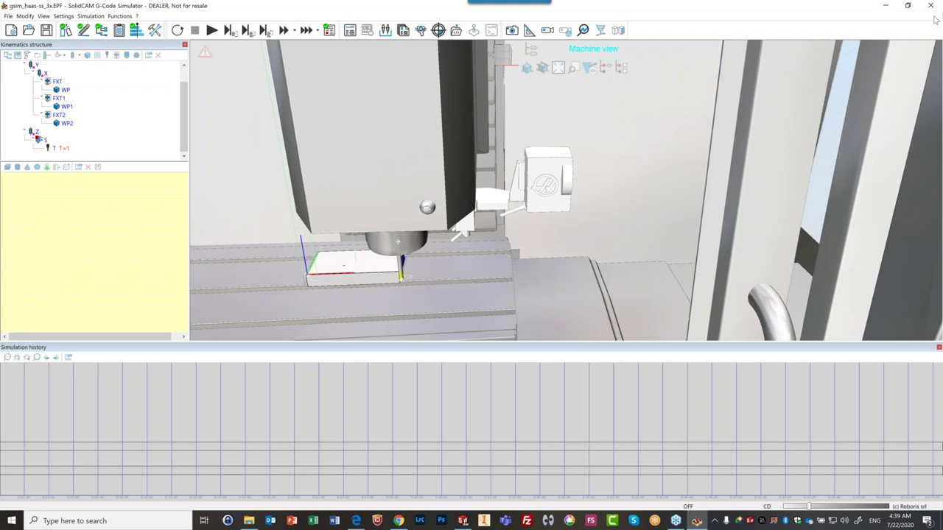
{"action": "left_click", "coordinate": [933, 6]}
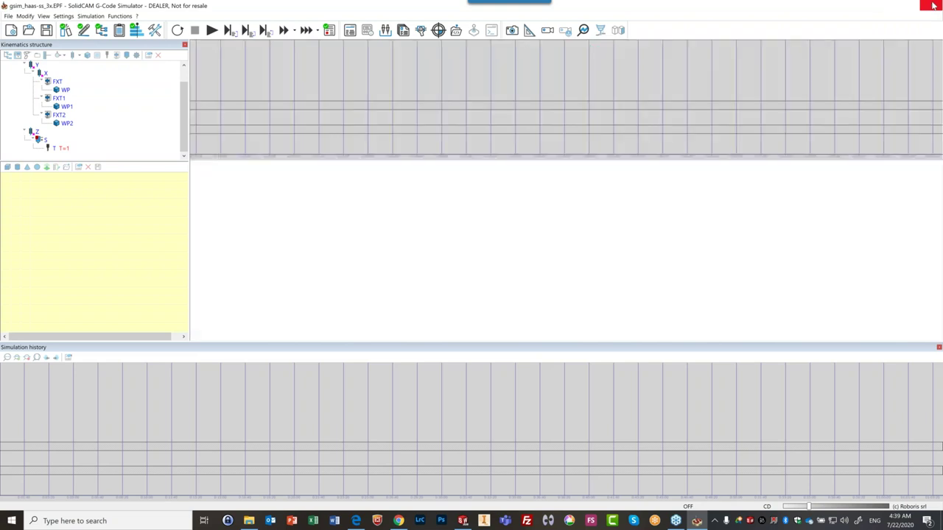